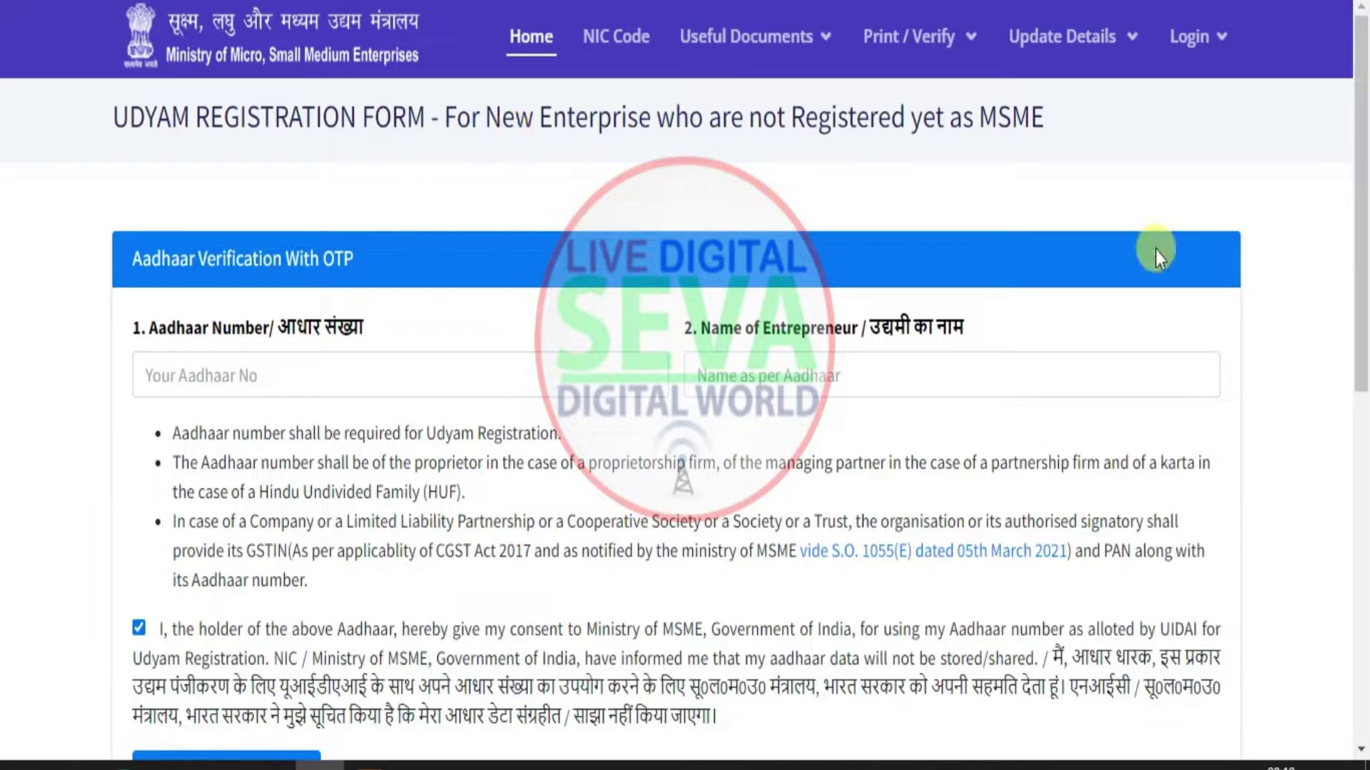
# Step: Place the cursor in the Aadhaar number field to begin entering the entrepreneur's Aadhaar details
pyautogui.scroll(-3, 1264, 329)
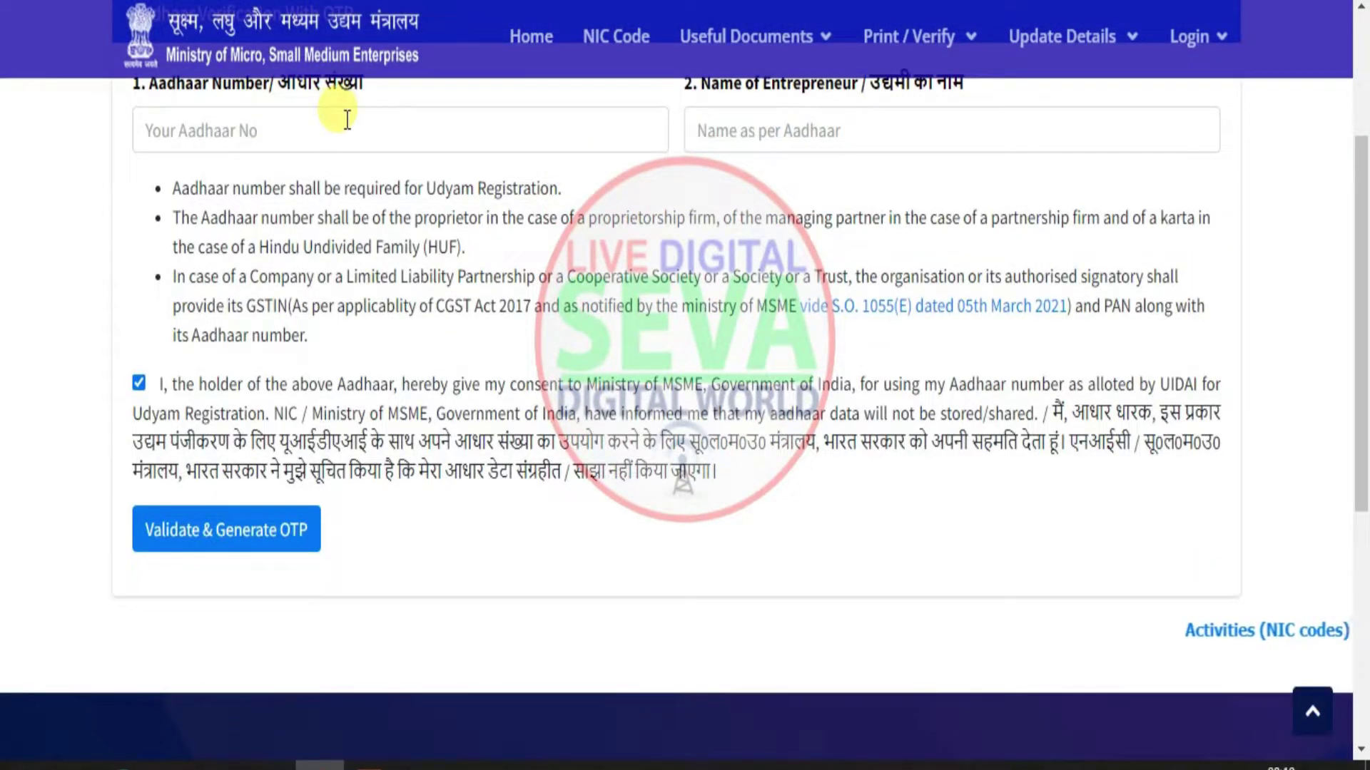
pyautogui.scroll(2, 854, 355)
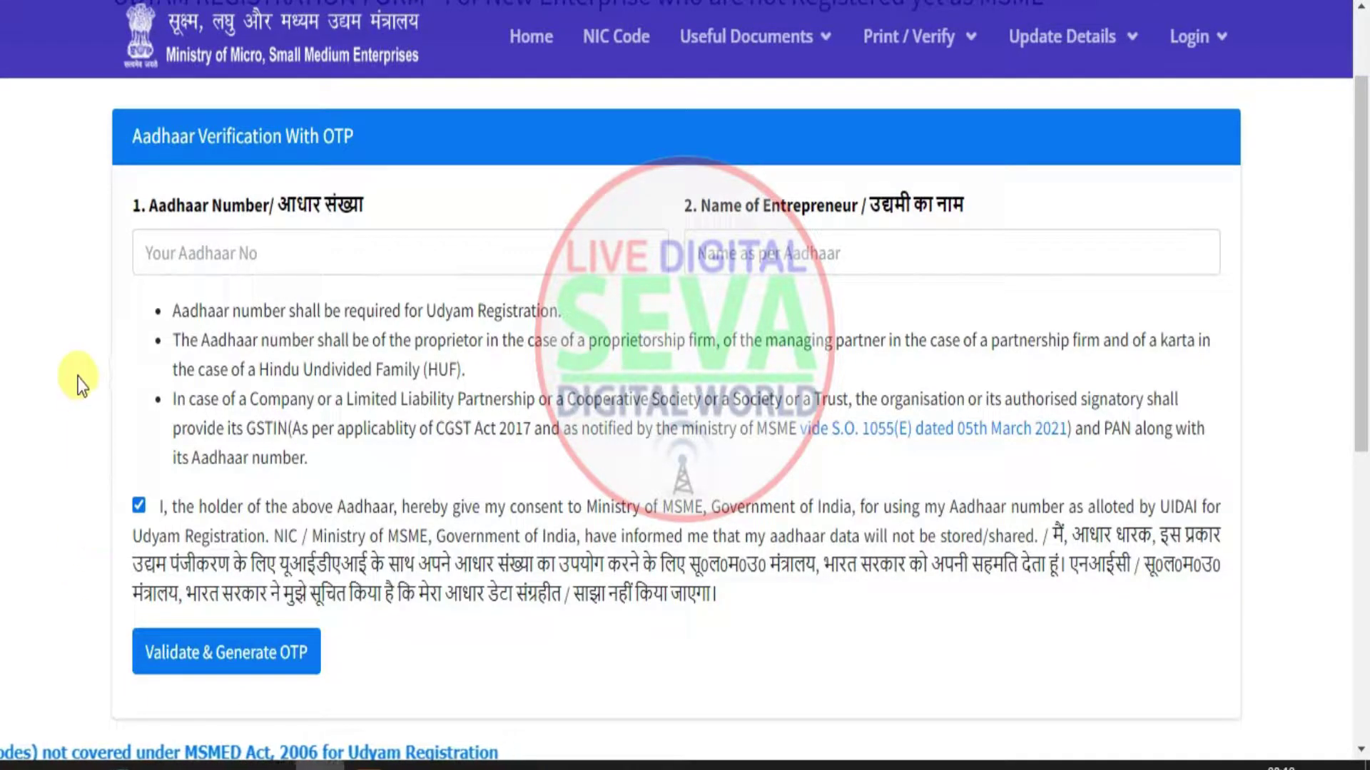
pyautogui.click(266, 247)
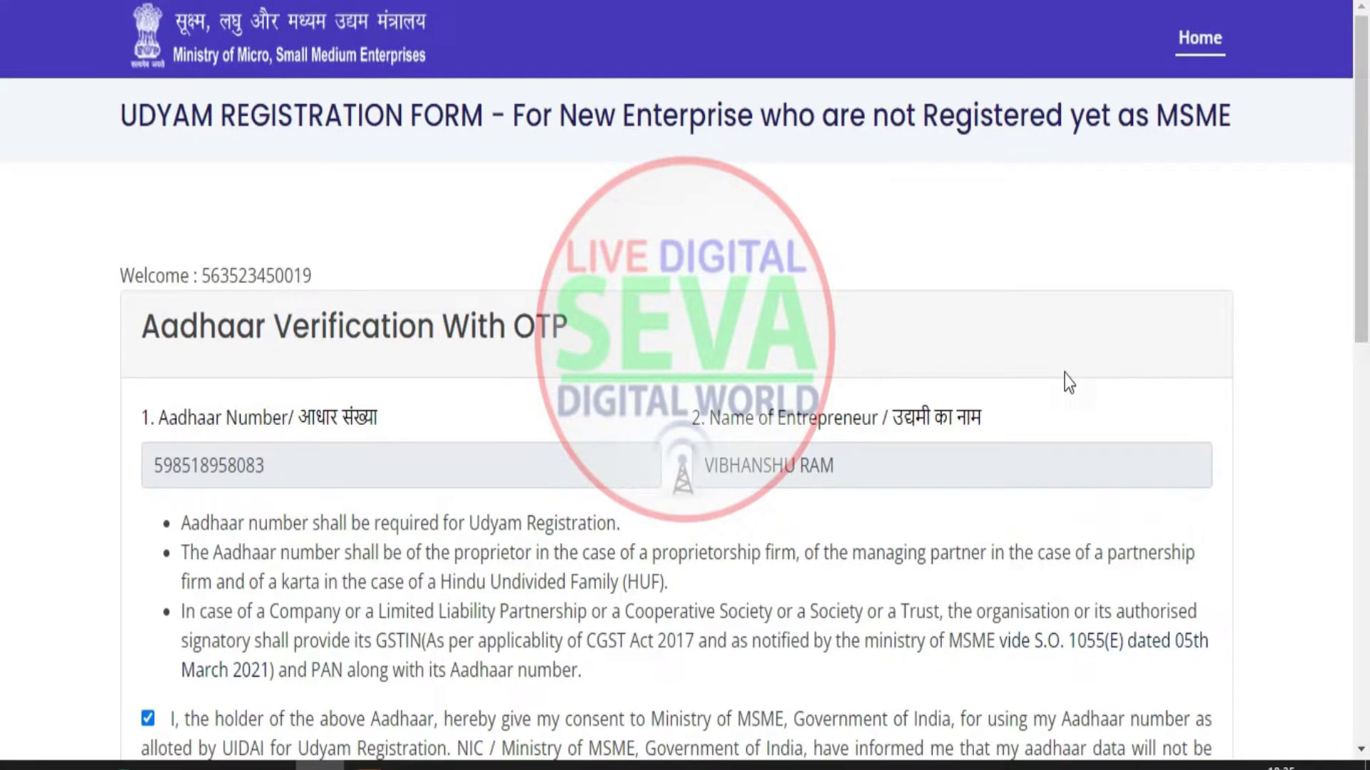
# Step: Enter the received OTP and validate it to verify the Aadhaar
pyautogui.scroll(-7, 1065, 374)
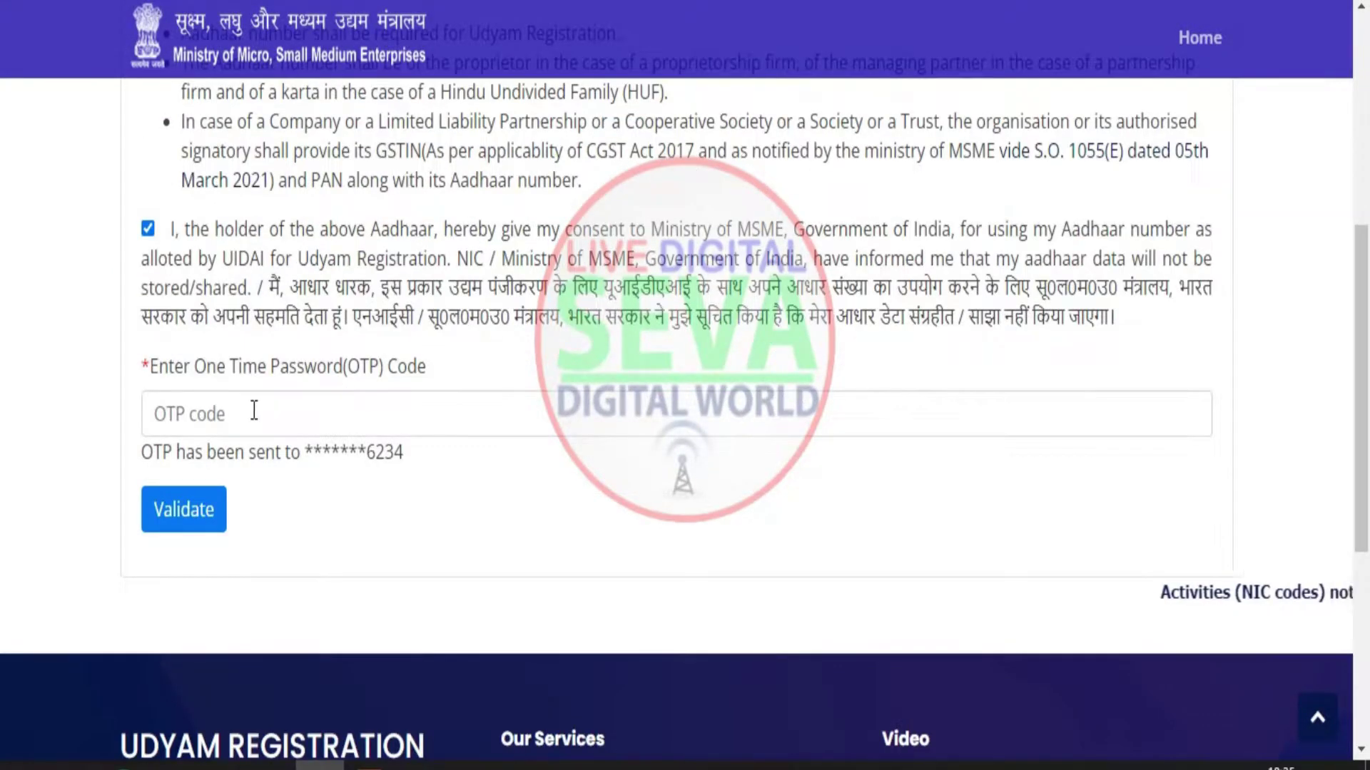
pyautogui.click(254, 411)
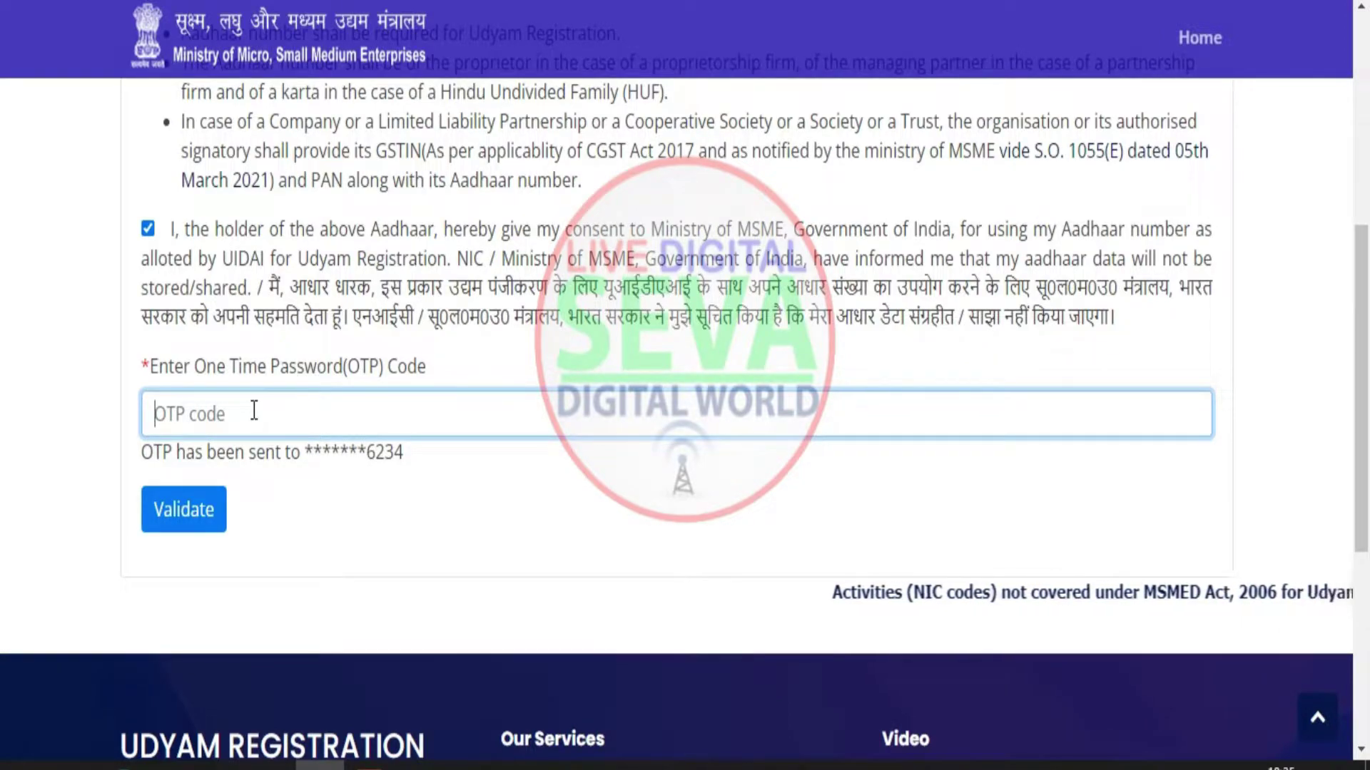
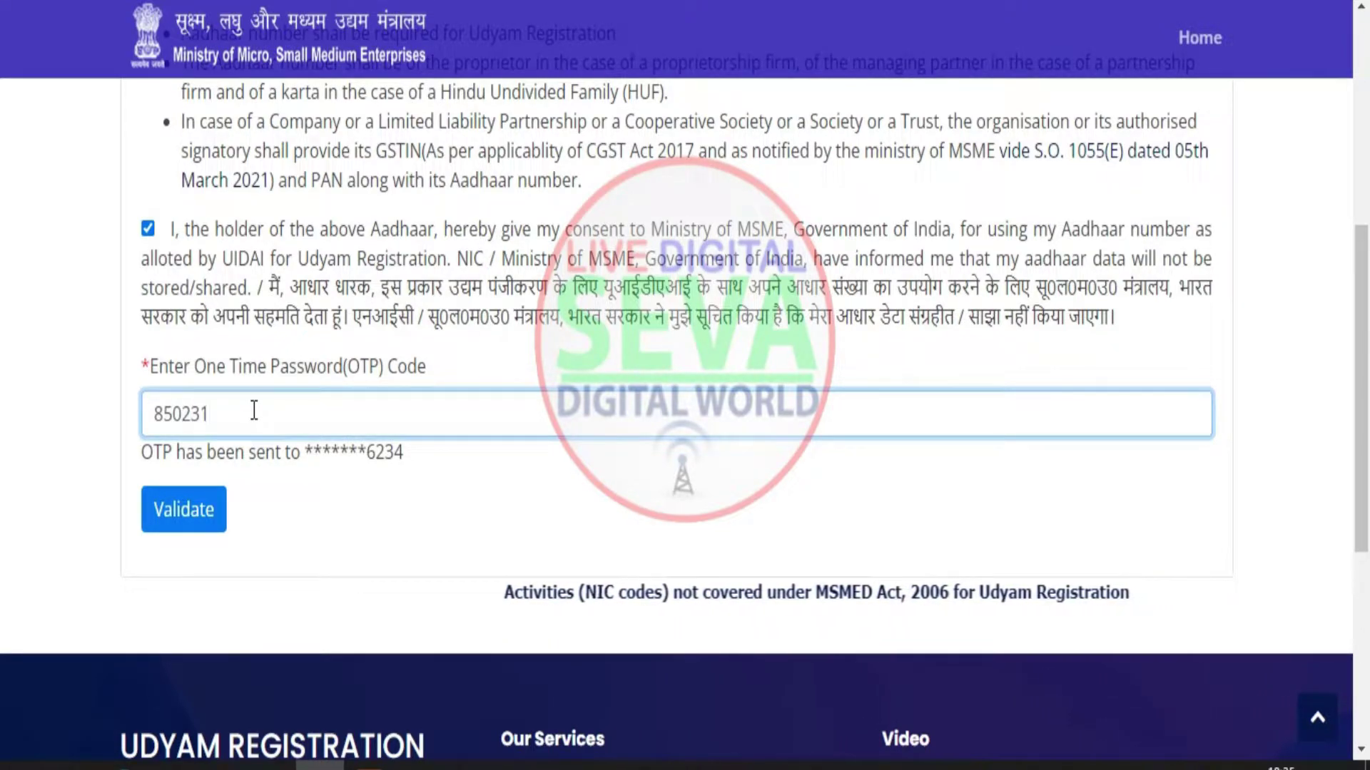
pyautogui.click(175, 511)
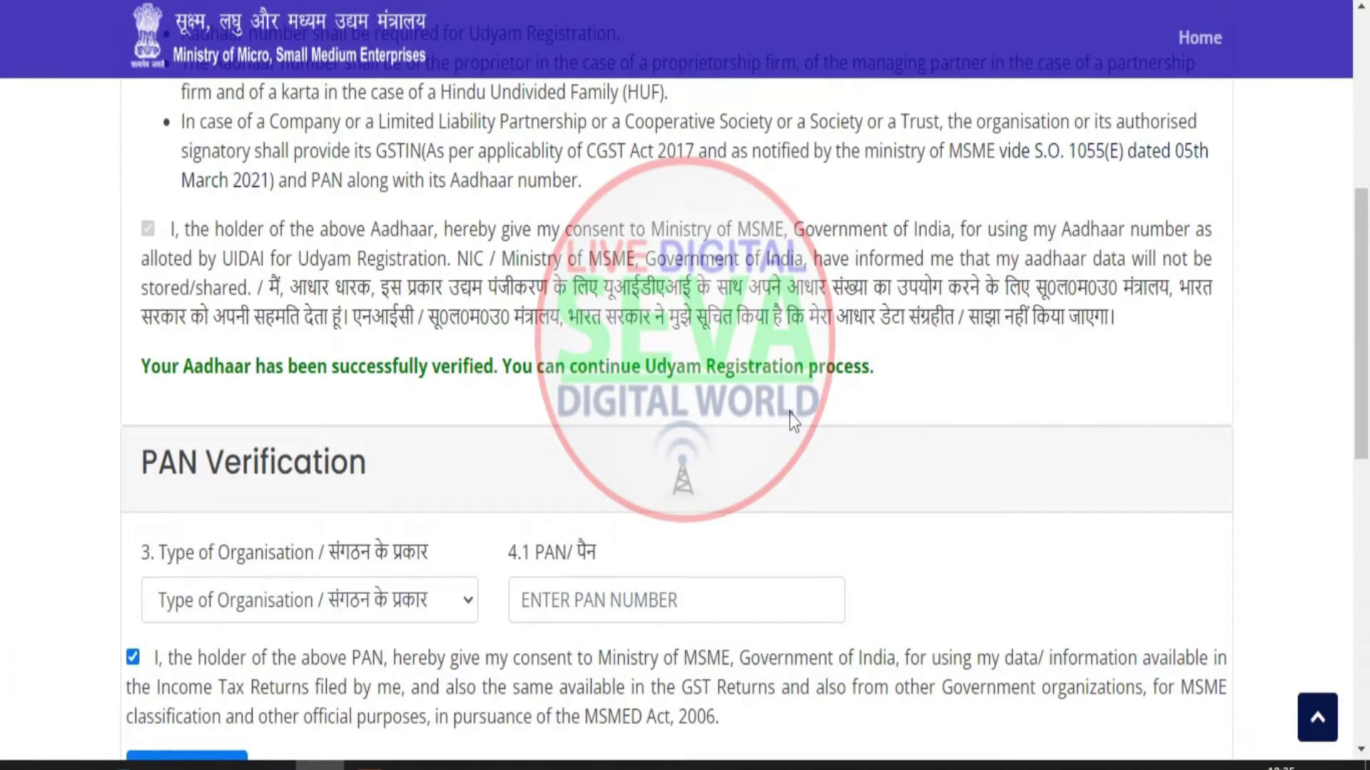
pyautogui.scroll(-3, 794, 421)
# Step: Set Type of Organisation to 11. Others and validate the entrepreneur's PAN
pyautogui.click(324, 357)
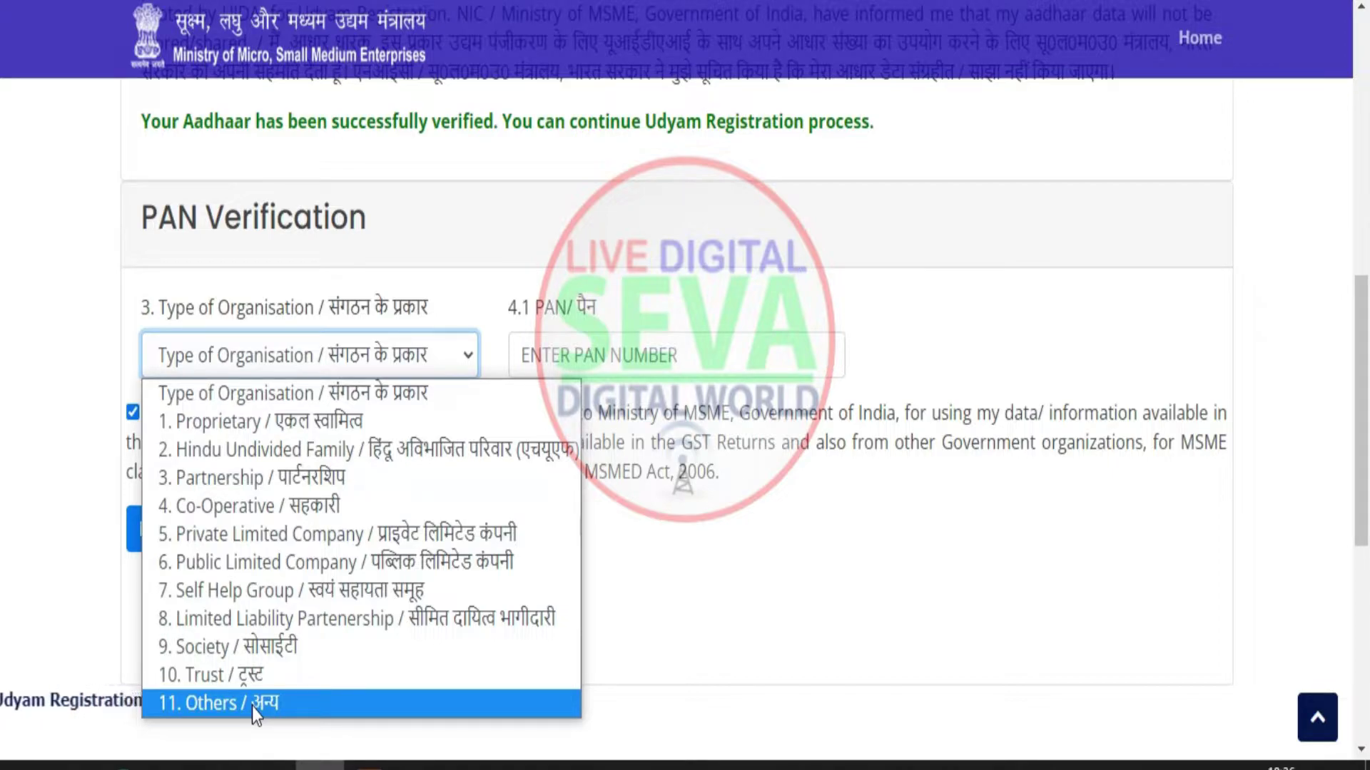
pyautogui.click(251, 705)
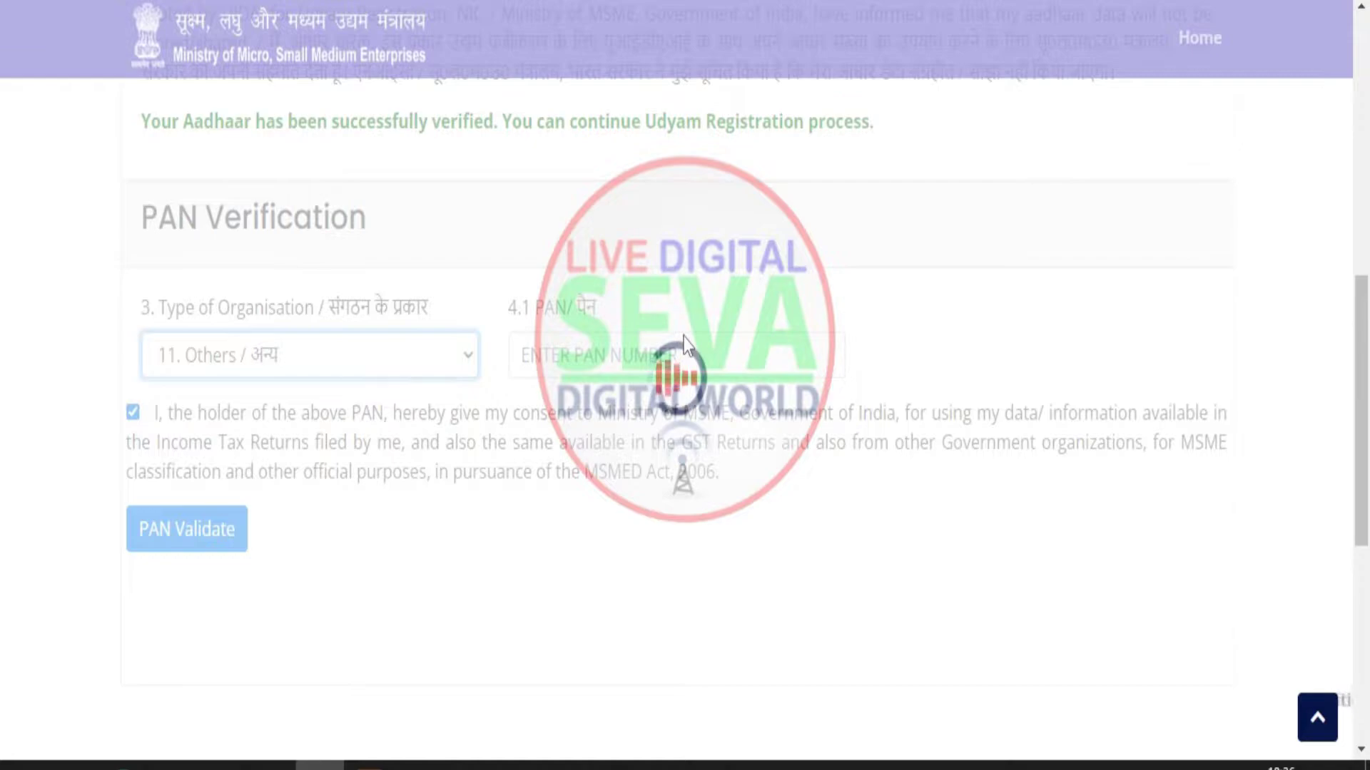
pyautogui.click(670, 354)
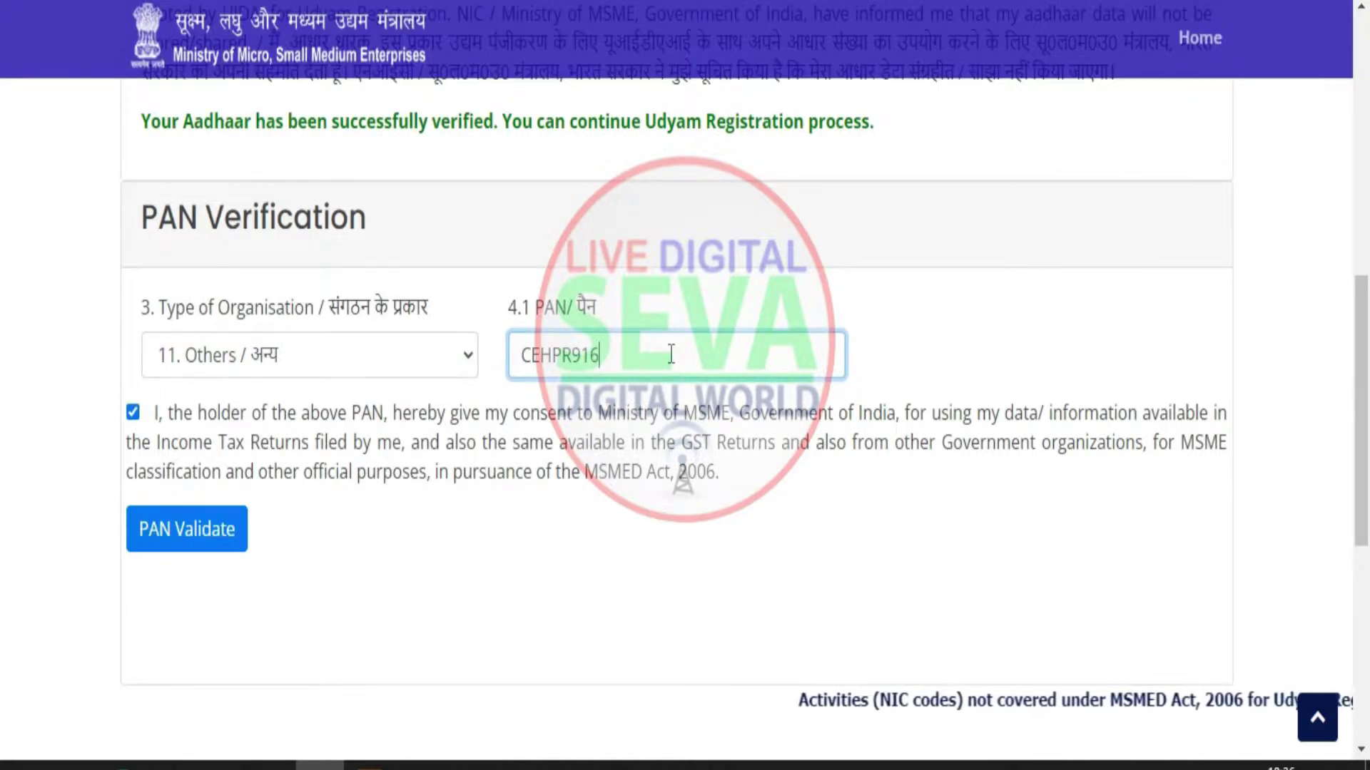
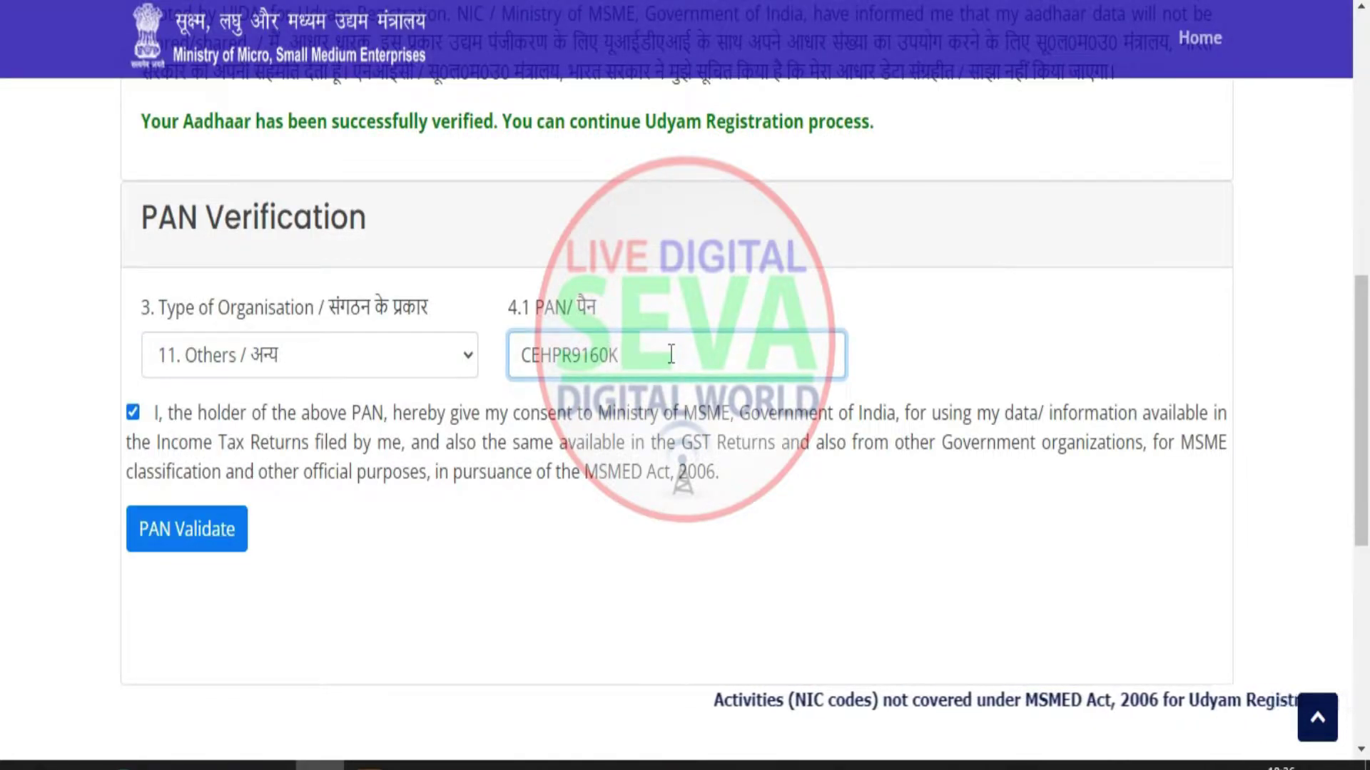
pyautogui.click(205, 540)
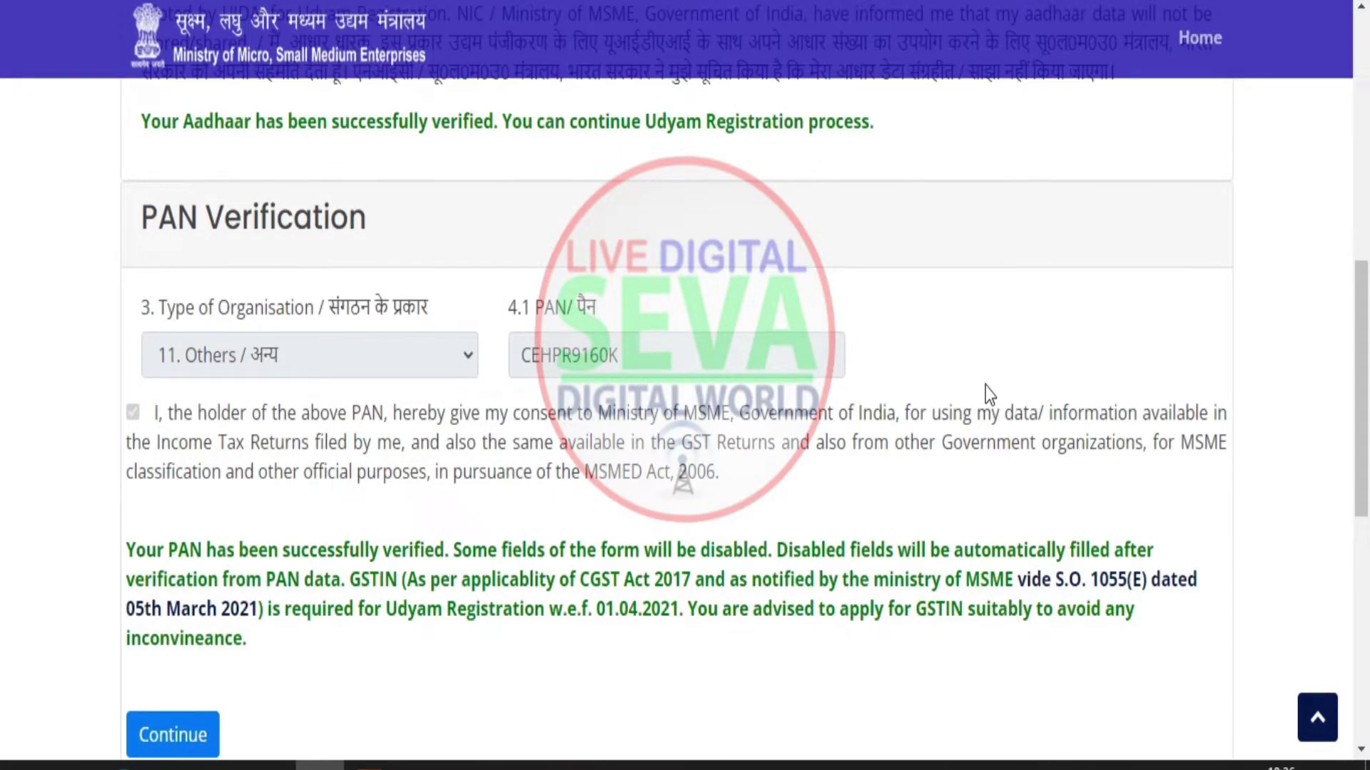
# Step: Continue past PAN verification to the registration details
pyautogui.scroll(-5, 986, 387)
pyautogui.scroll(2, 982, 391)
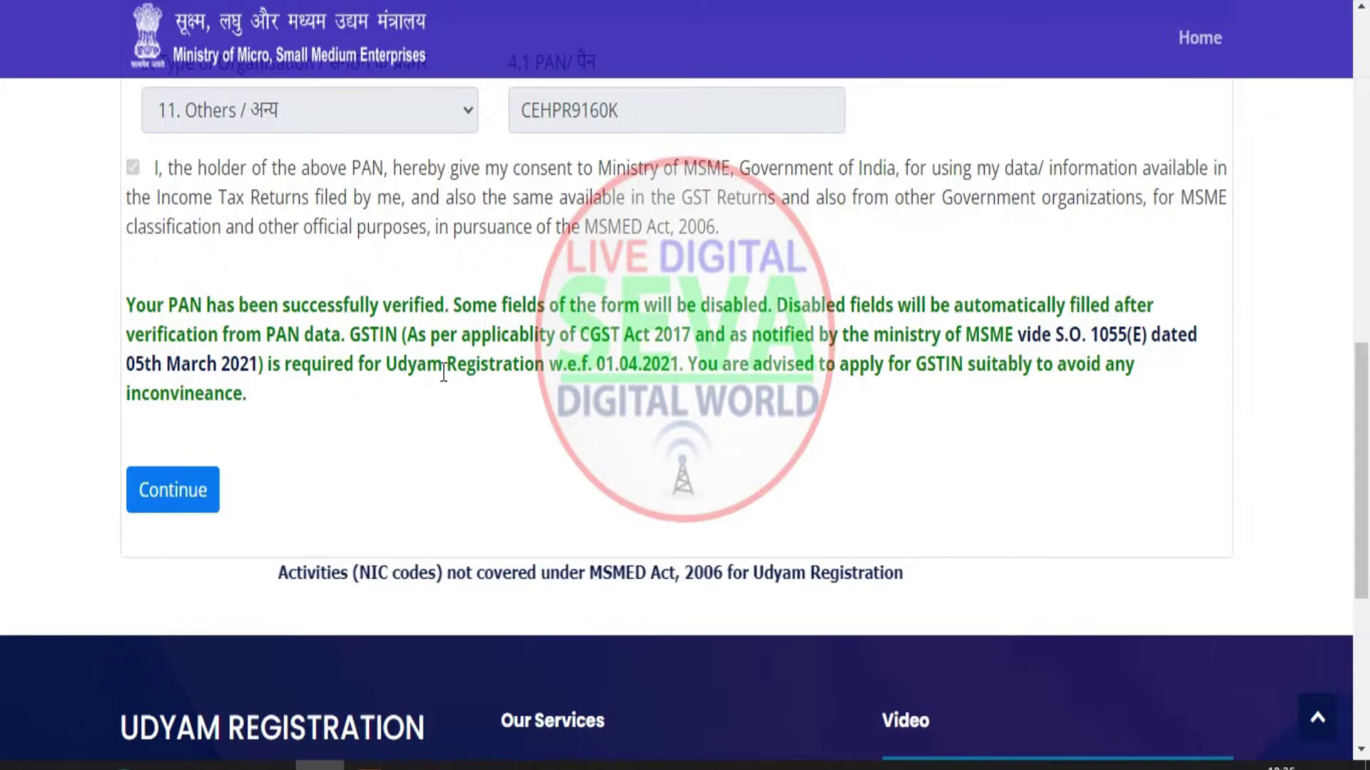
pyautogui.click(156, 491)
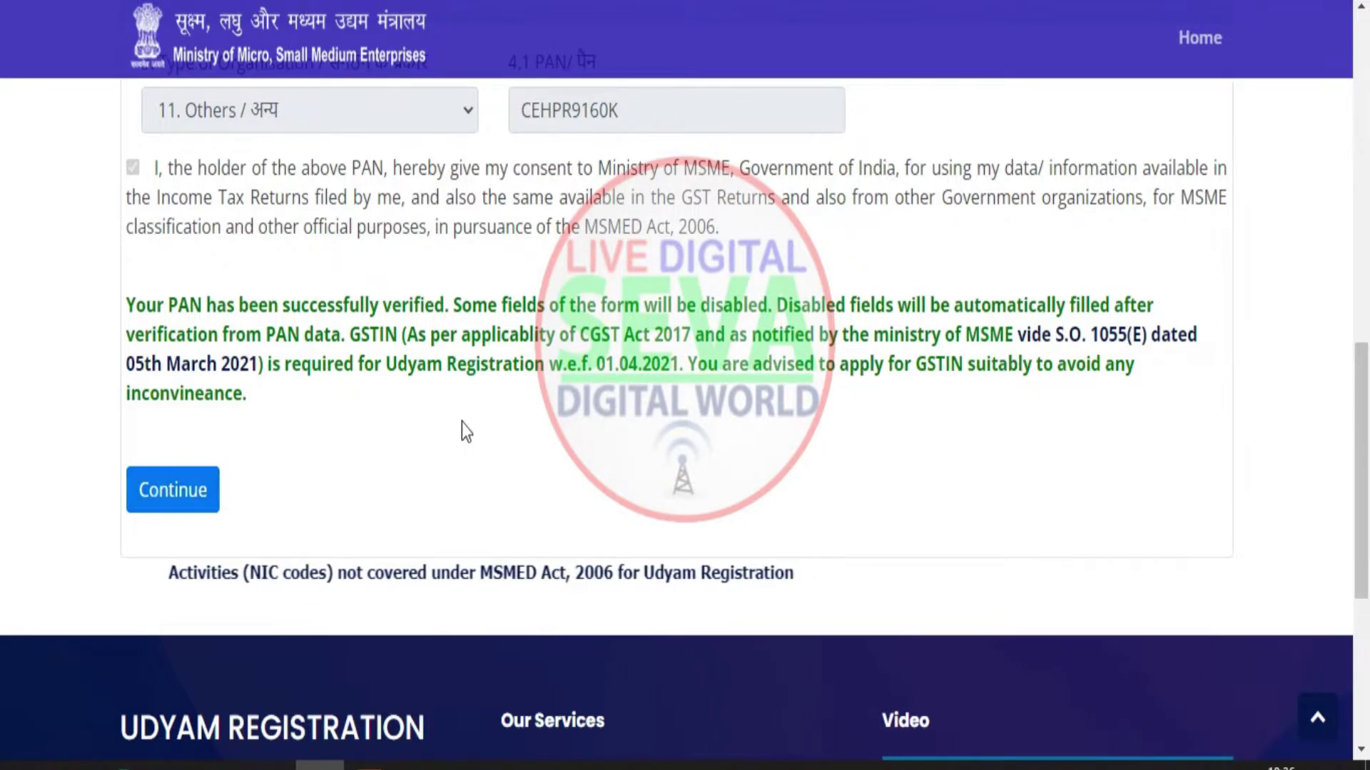
pyautogui.click(180, 491)
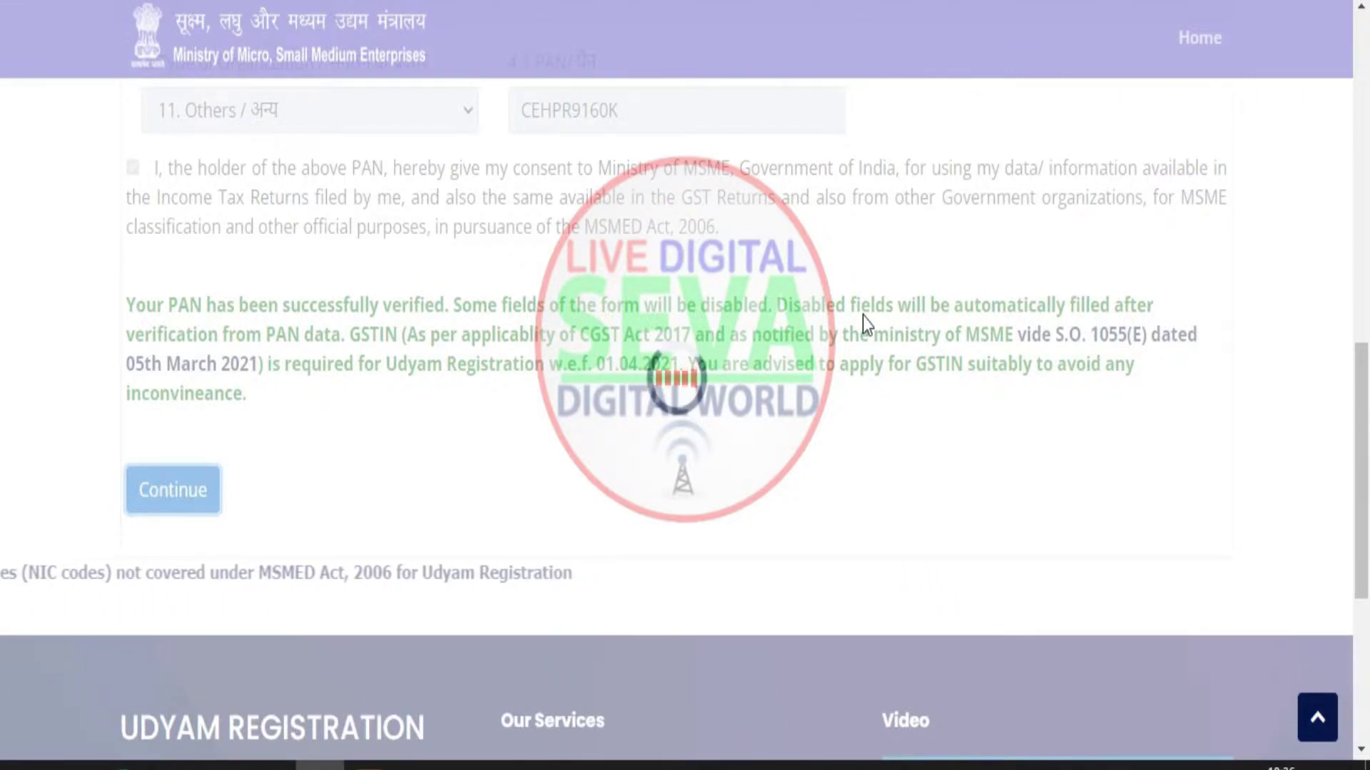
# Step: Scroll down to the Udyam Registration form with the pre-filled name and the mobile and e-mail fields
pyautogui.scroll(-2, 865, 316)
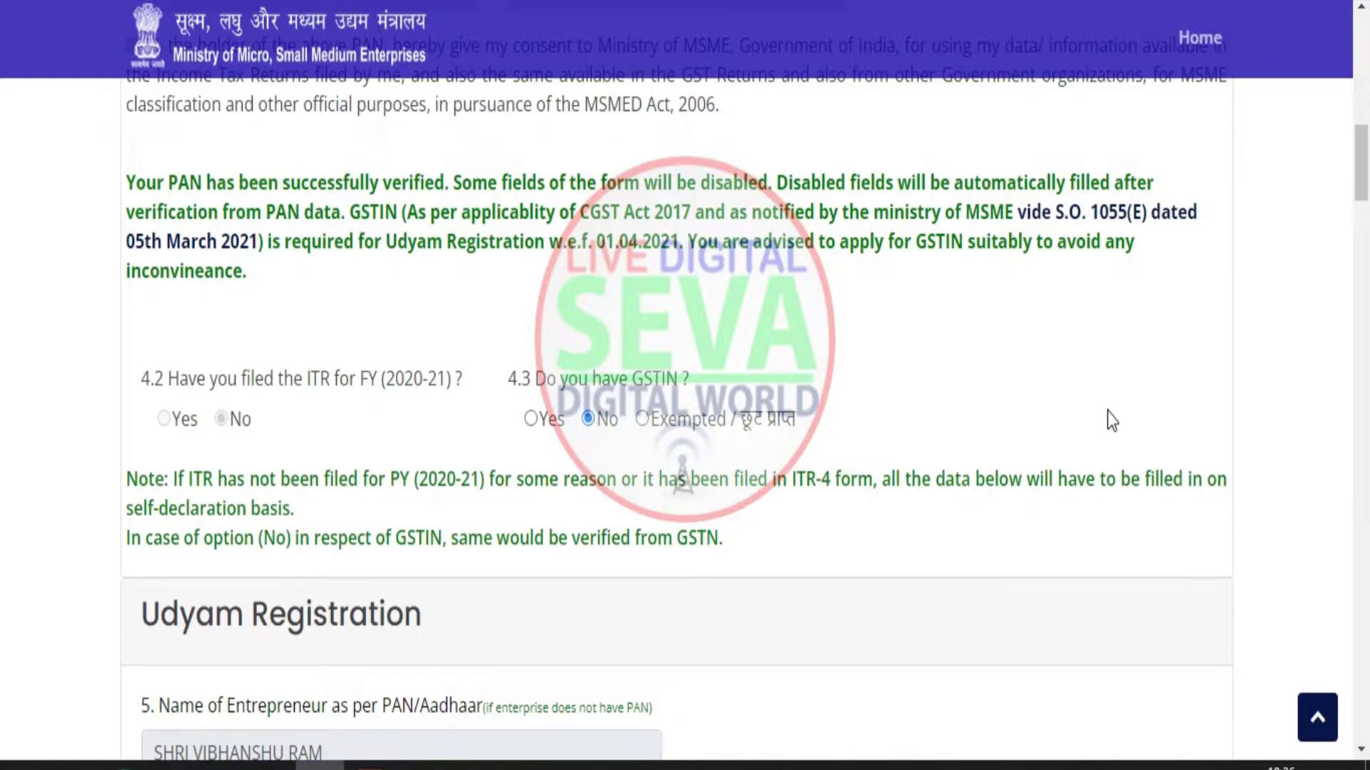
pyautogui.scroll(-3, 1110, 417)
pyautogui.scroll(-2, 412, 345)
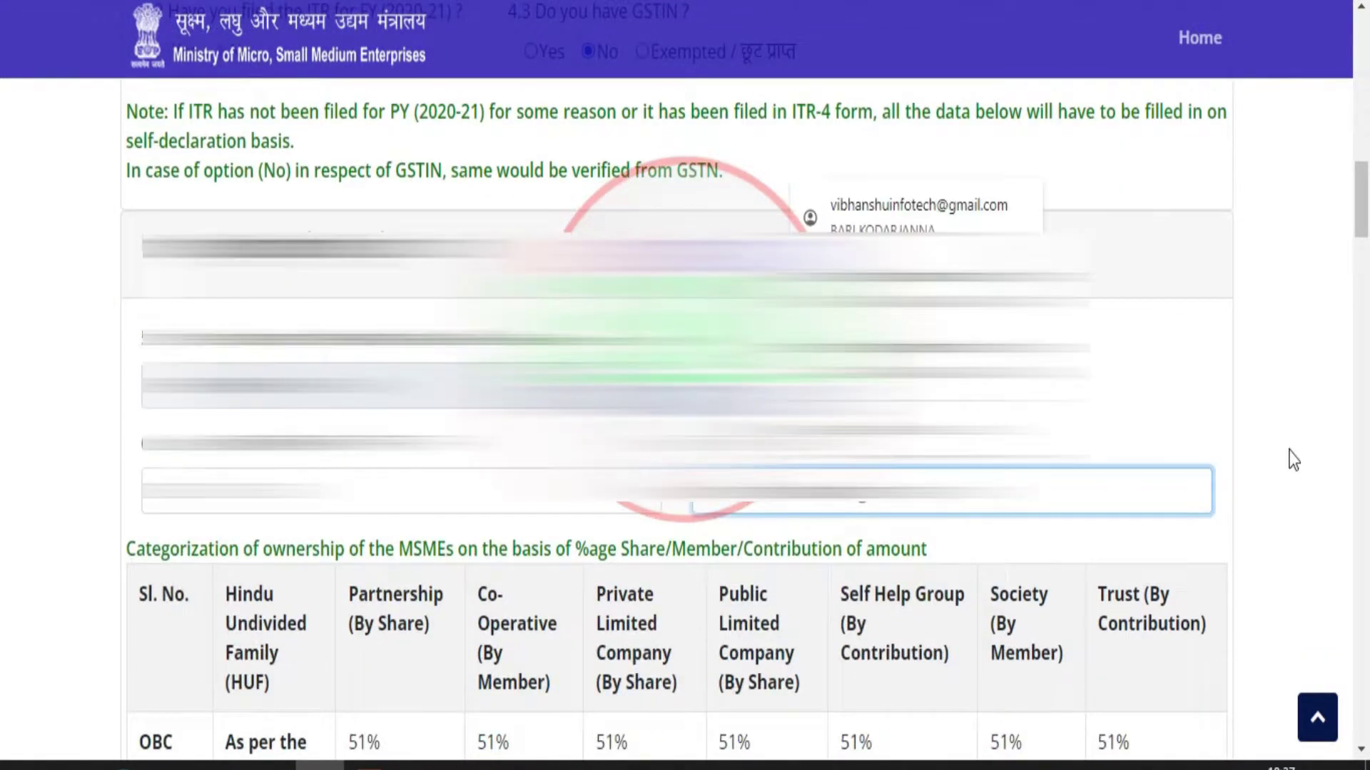
pyautogui.scroll(-3, 1291, 452)
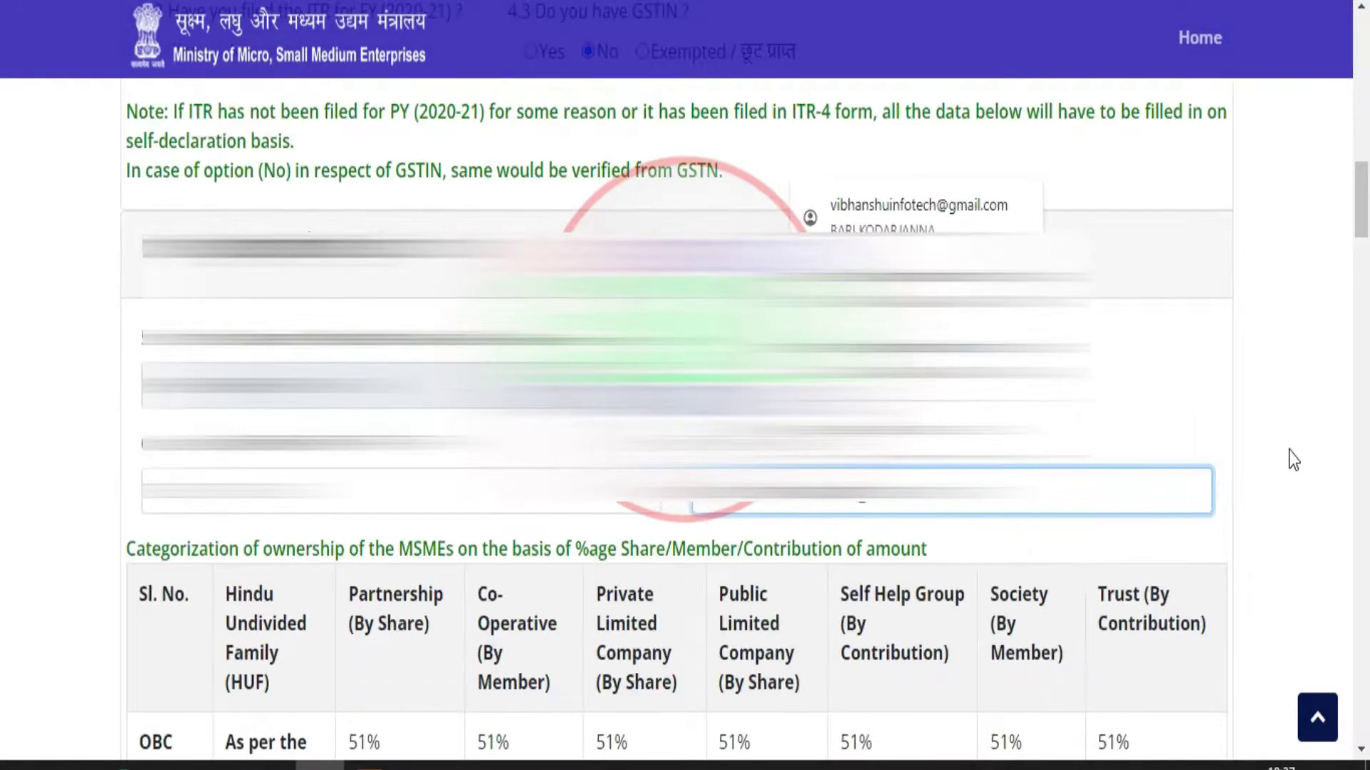
pyautogui.scroll(-3, 1296, 462)
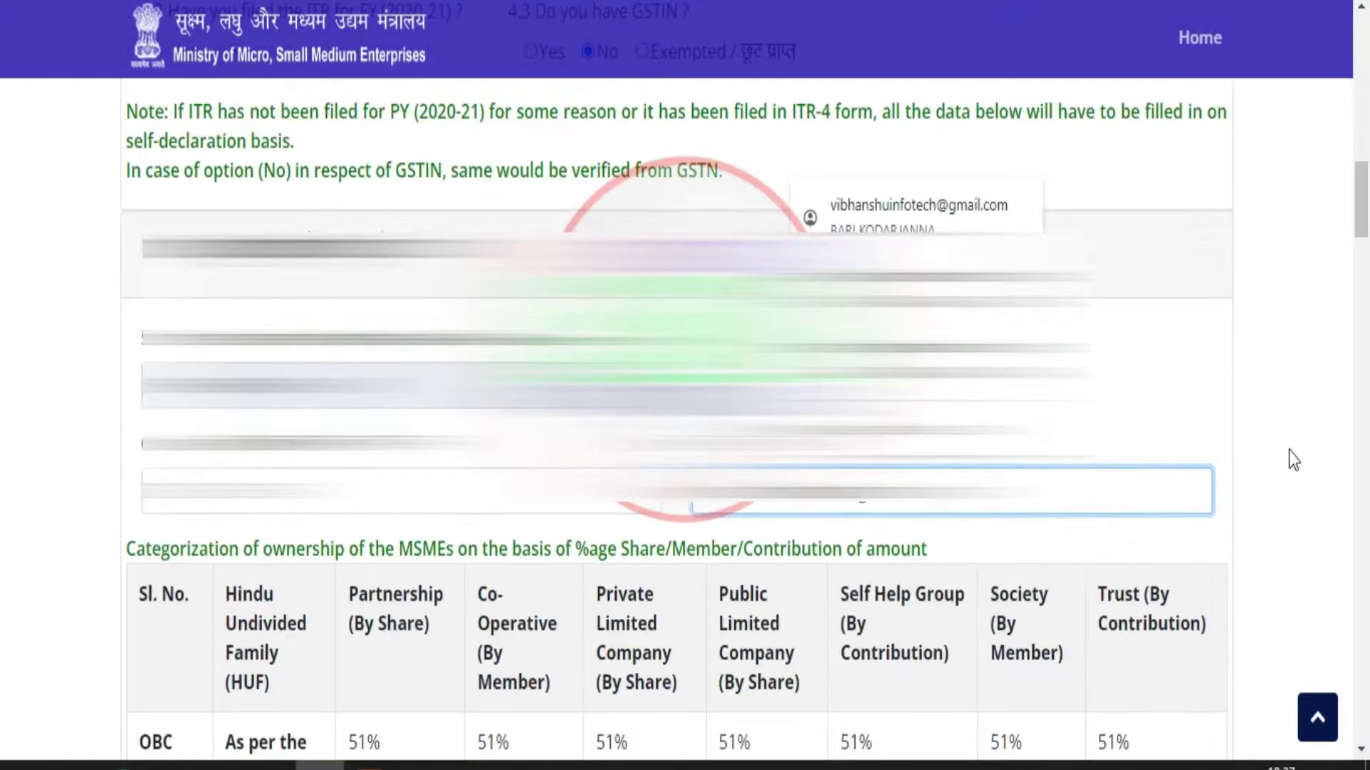
pyautogui.scroll(-3, 1291, 455)
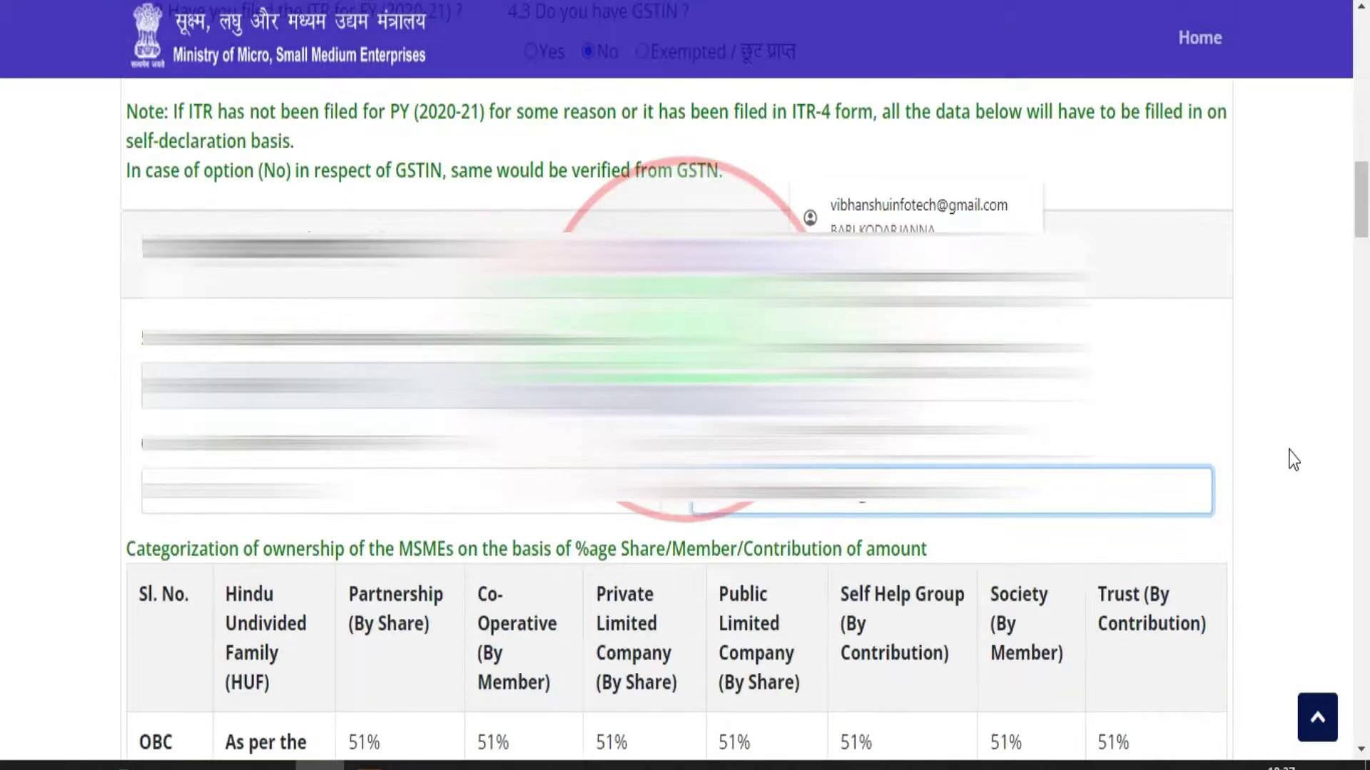
pyautogui.scroll(-3, 1292, 453)
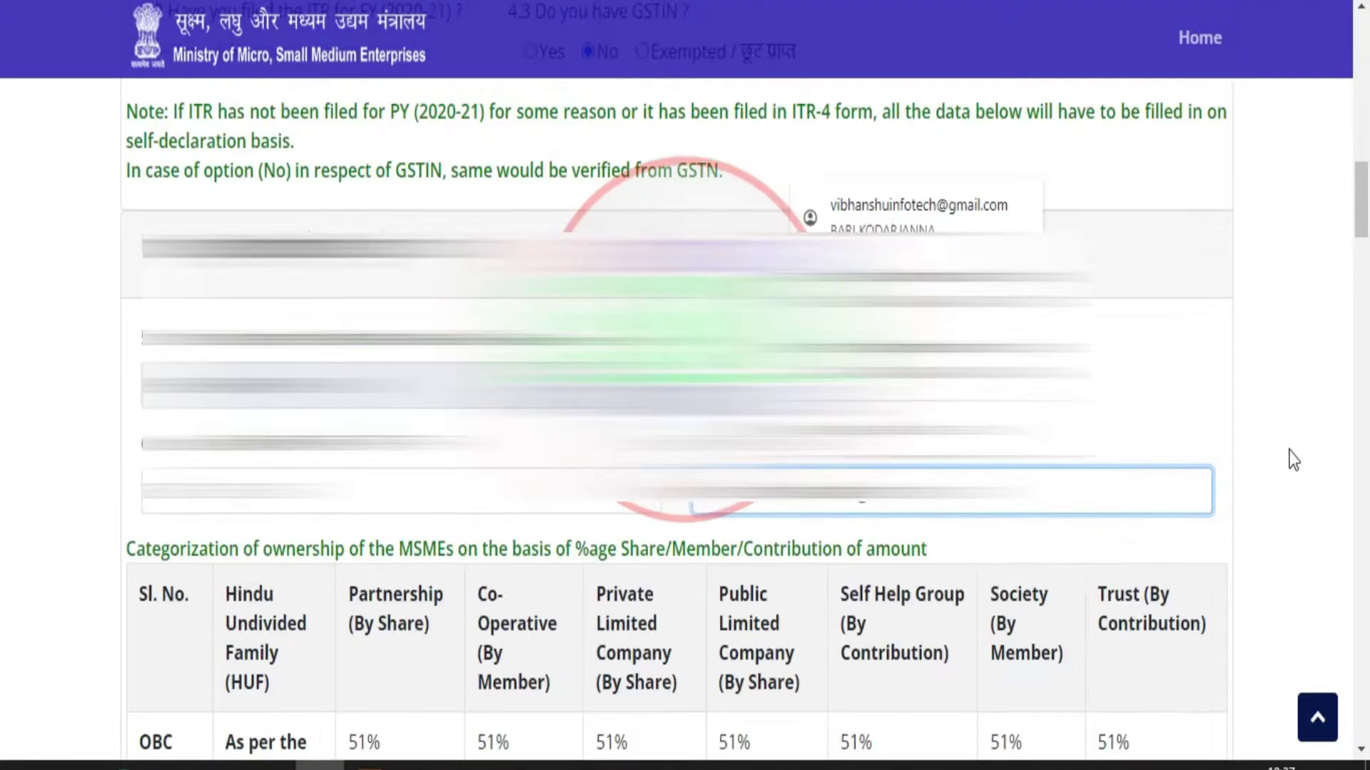
pyautogui.scroll(-3, 1292, 454)
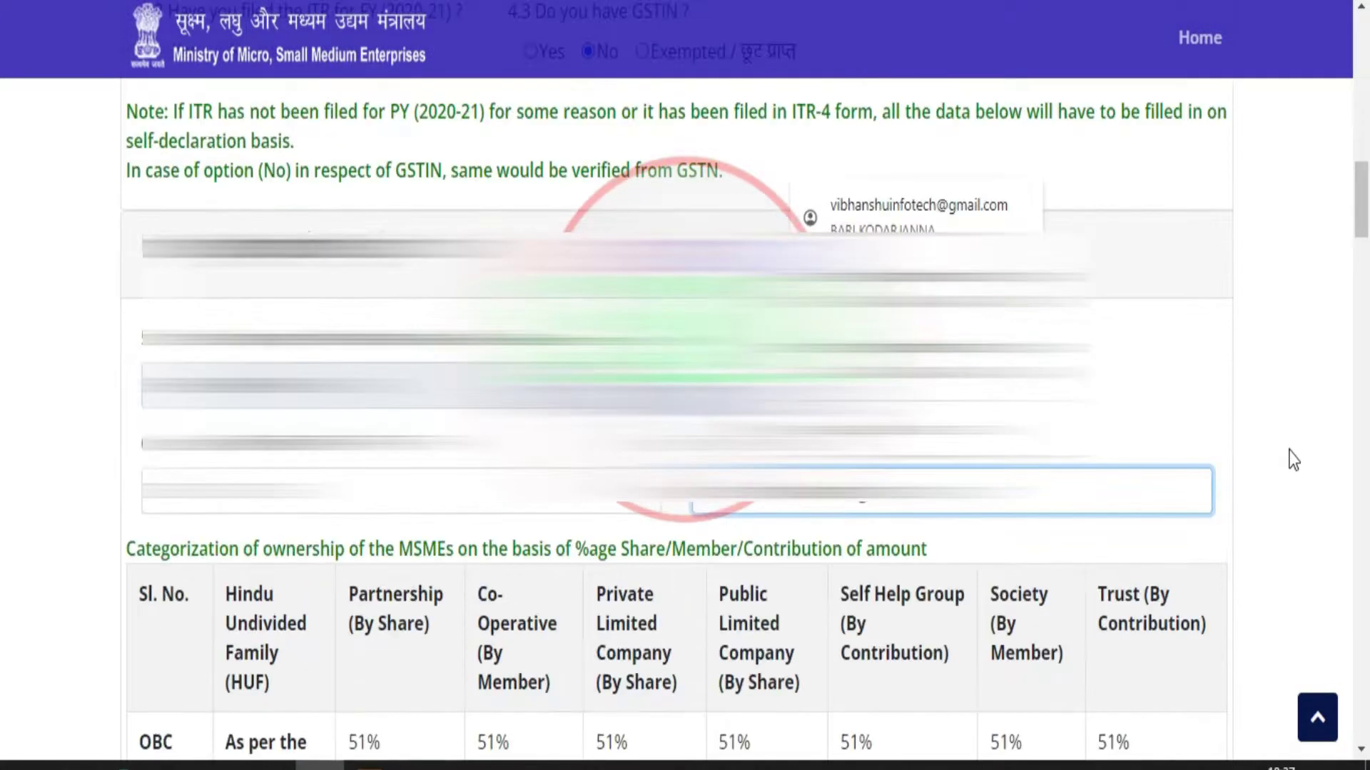
pyautogui.scroll(-3, 1292, 454)
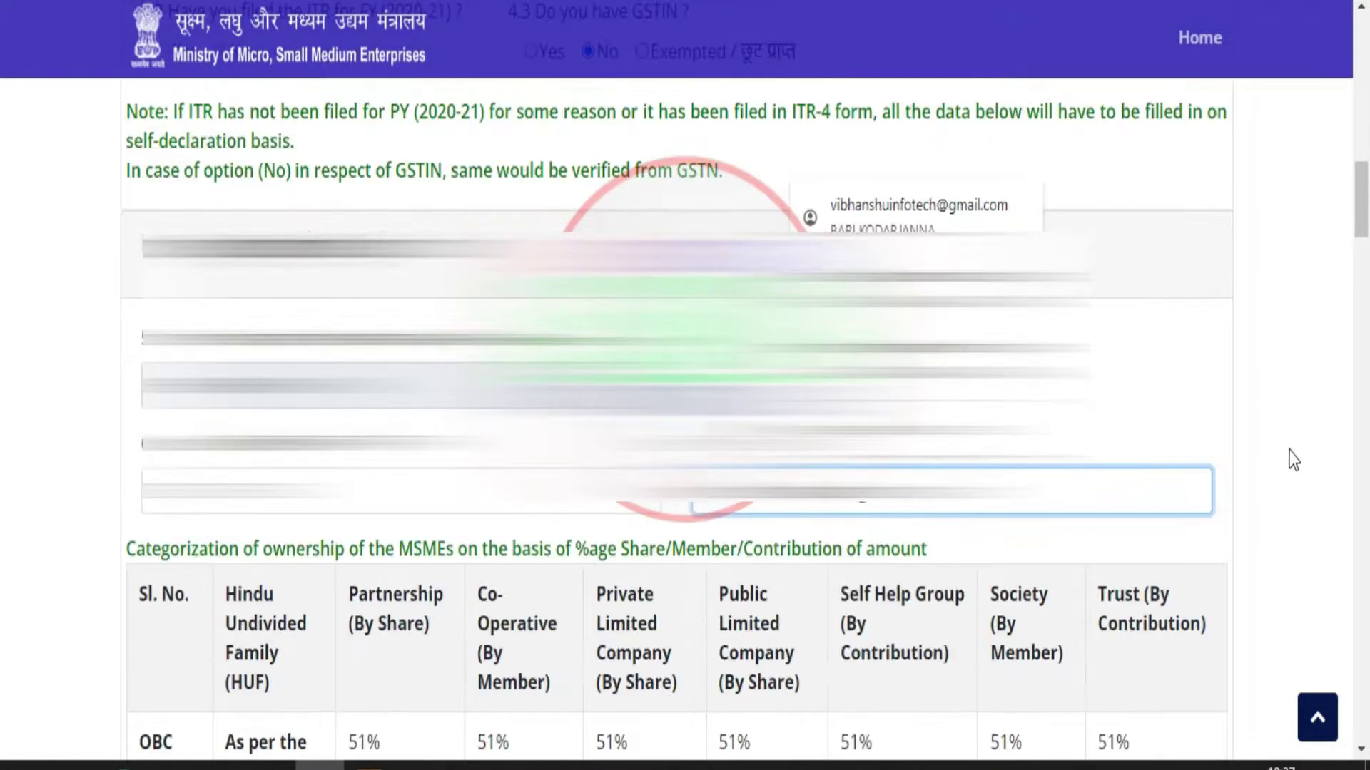
pyautogui.scroll(-3, 1291, 452)
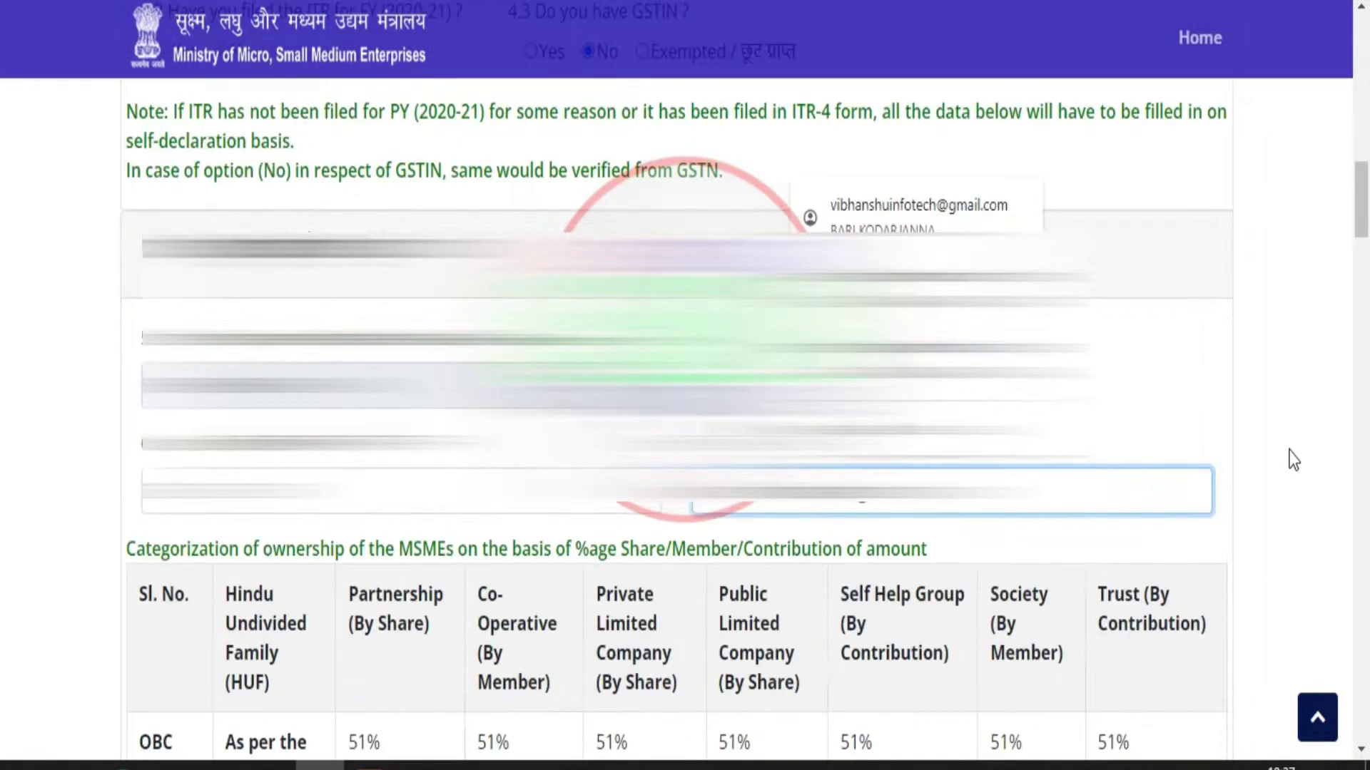
pyautogui.scroll(-3, 1291, 452)
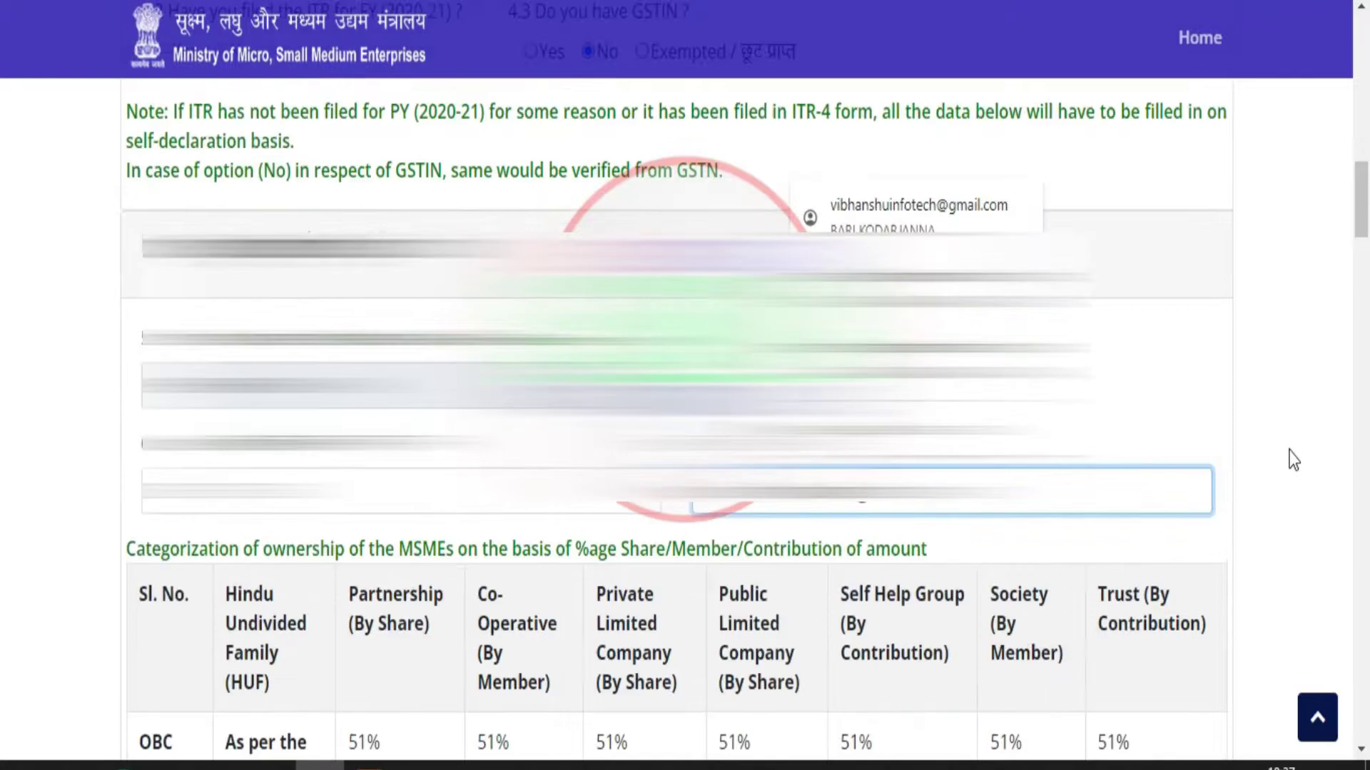
pyautogui.scroll(-3, 1291, 452)
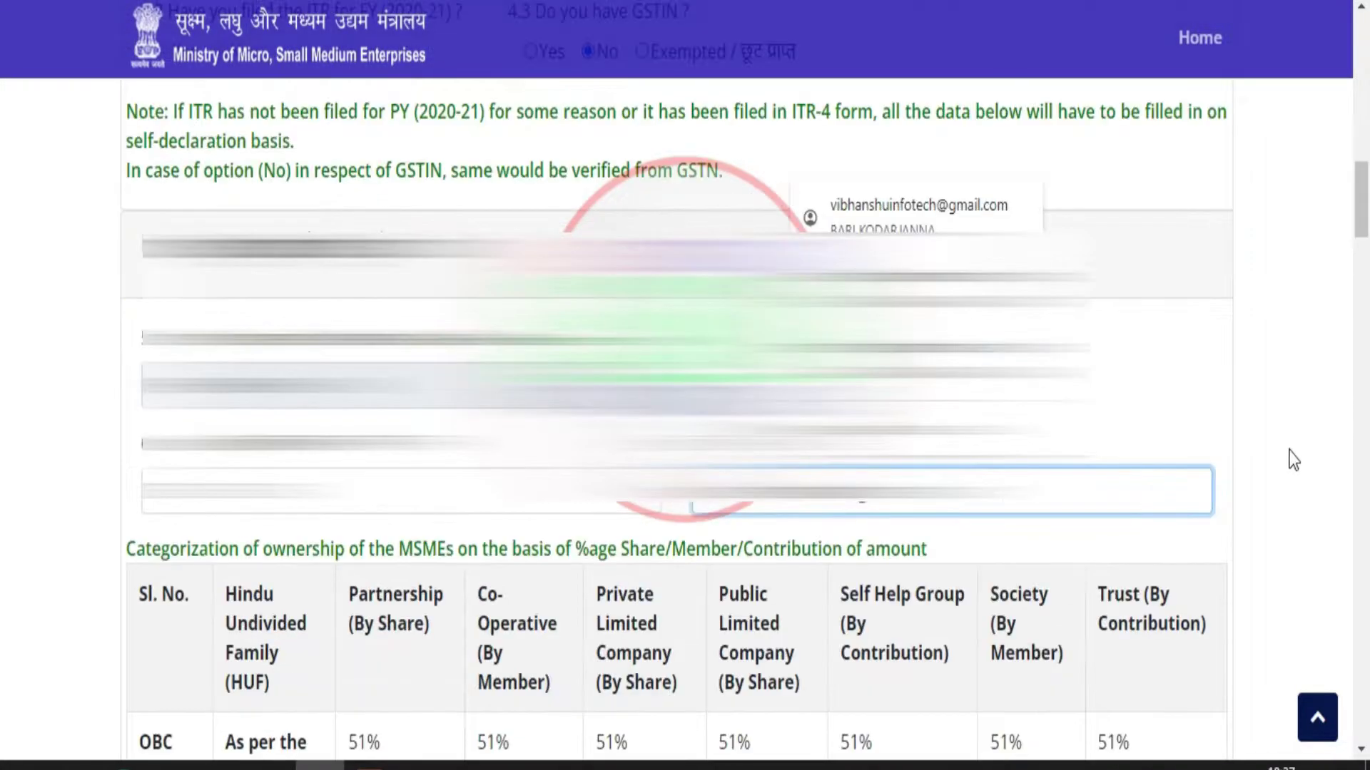
pyautogui.scroll(-3, 1296, 462)
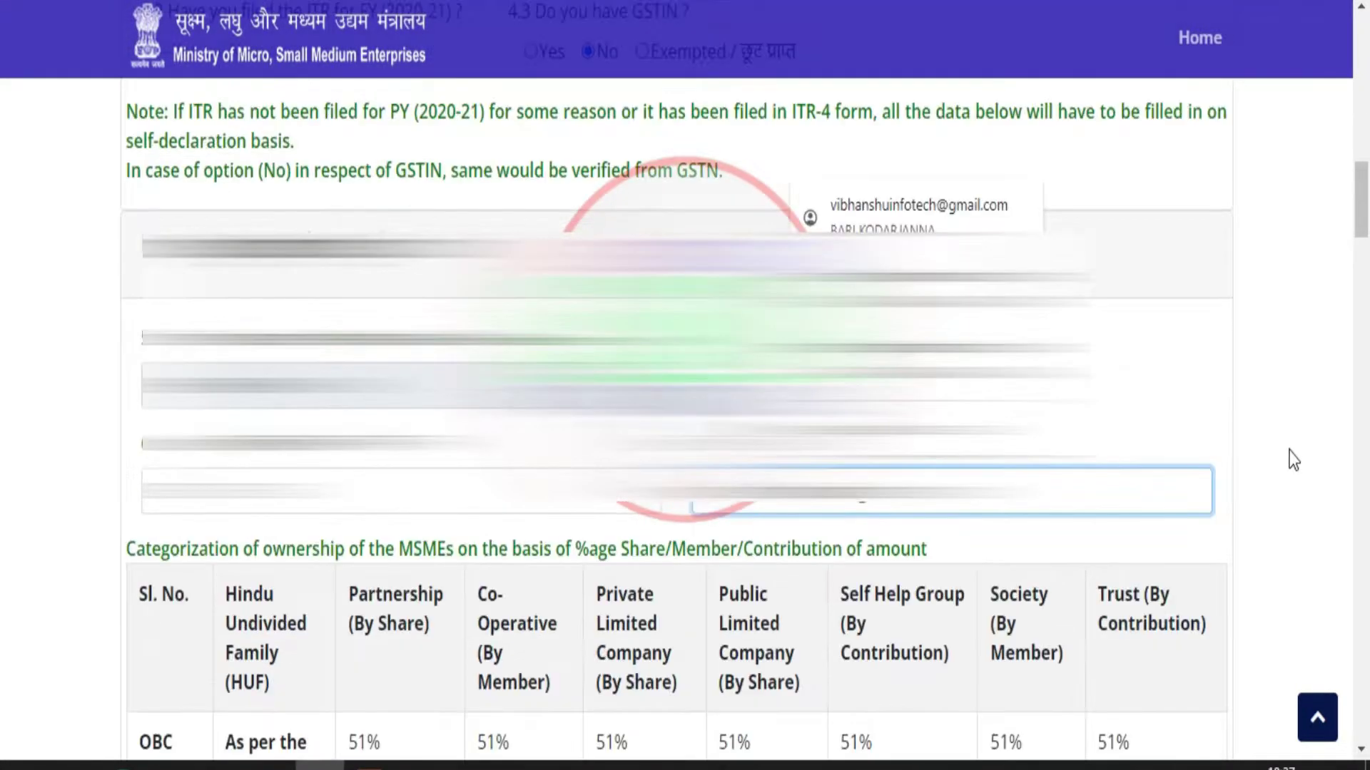
pyautogui.scroll(-3, 1296, 462)
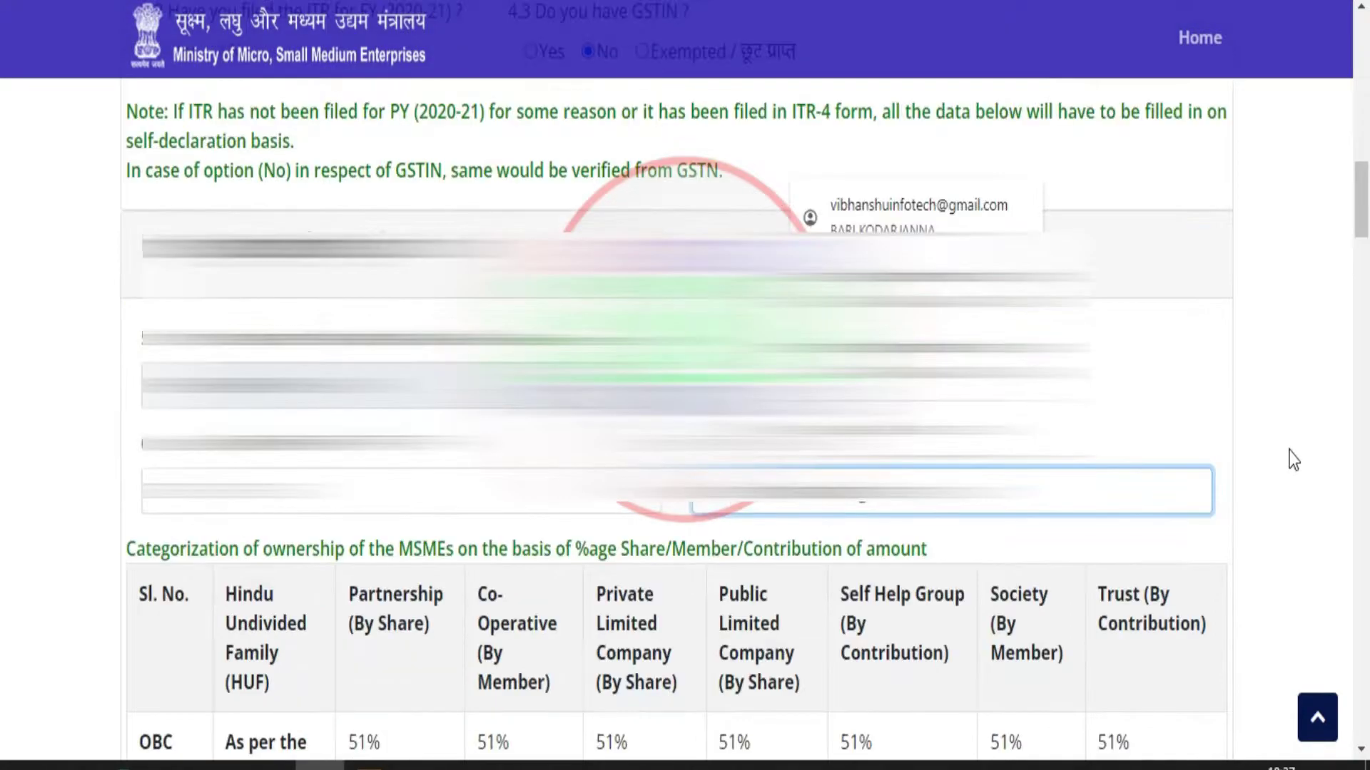
pyautogui.scroll(-2, 1291, 452)
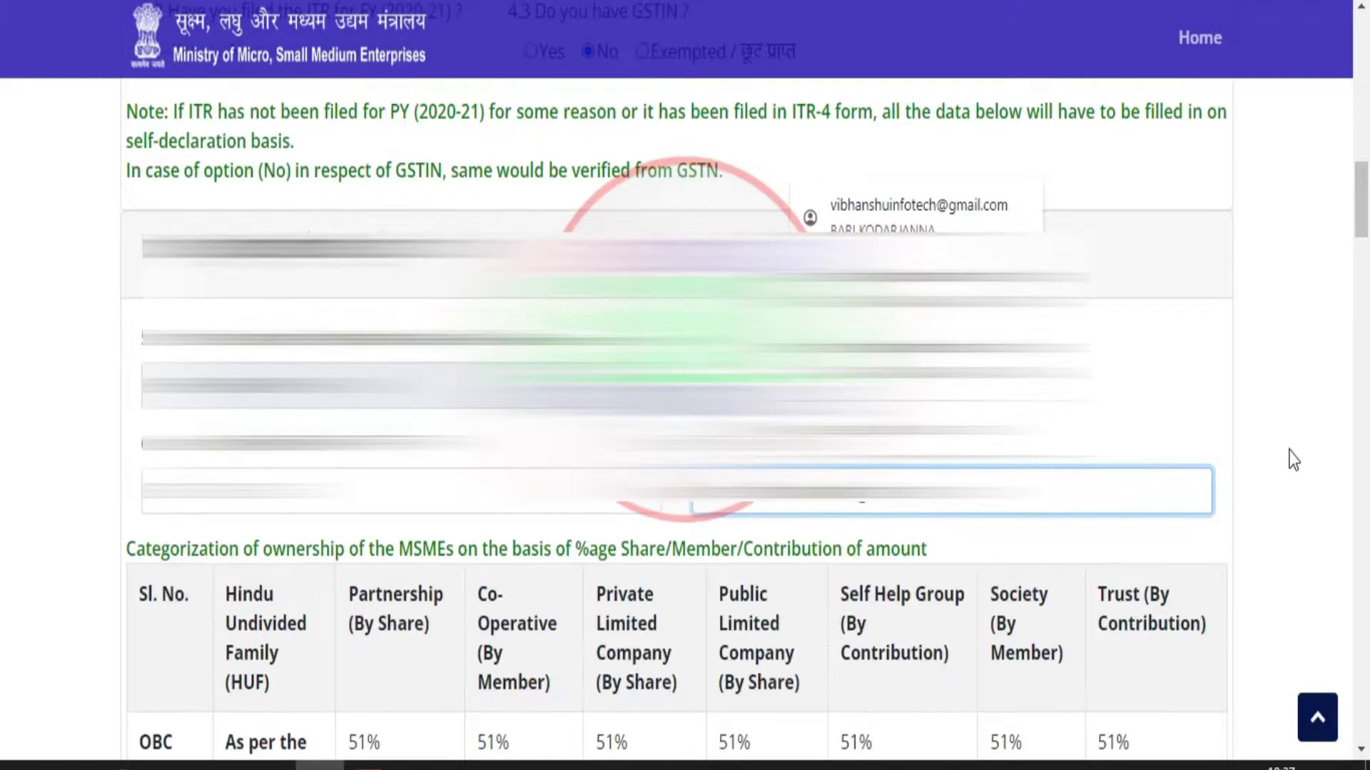
pyautogui.scroll(-2, 1294, 459)
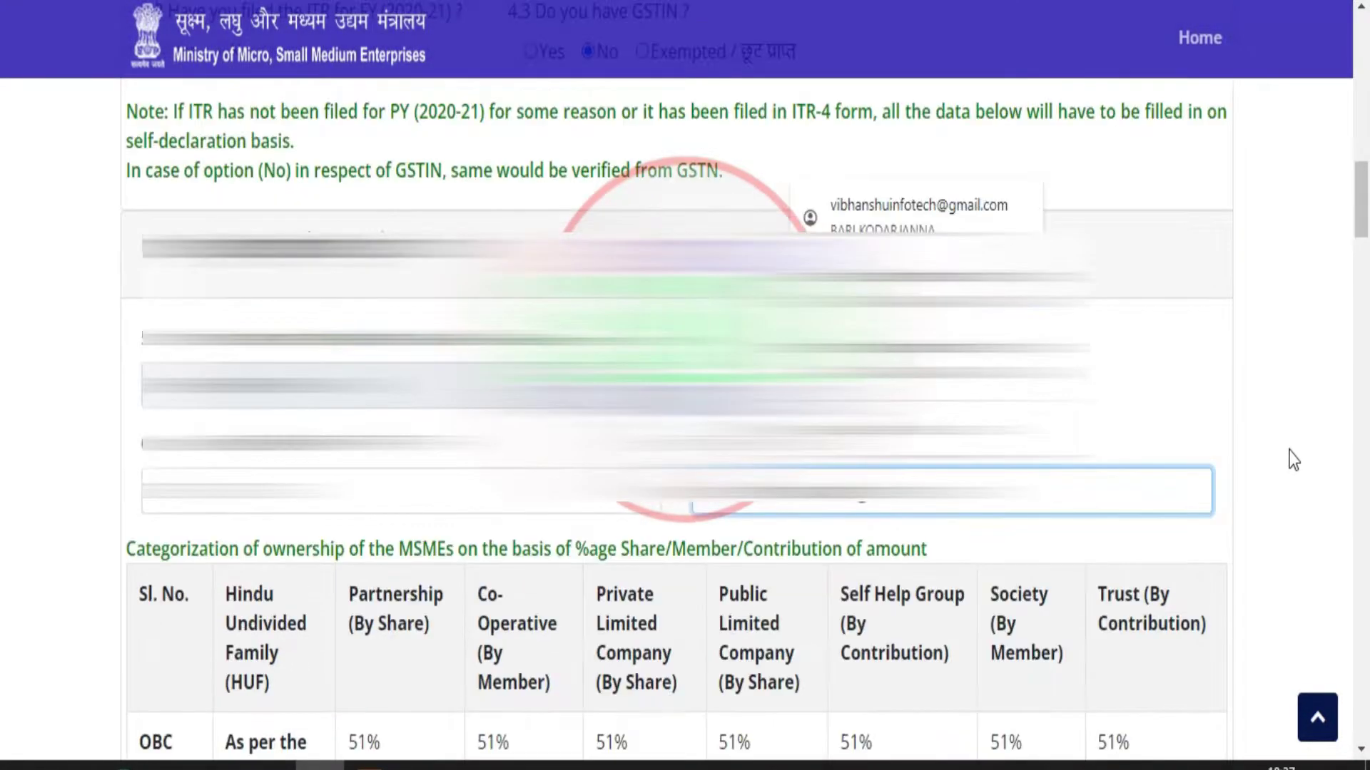
pyautogui.scroll(-2, 1291, 459)
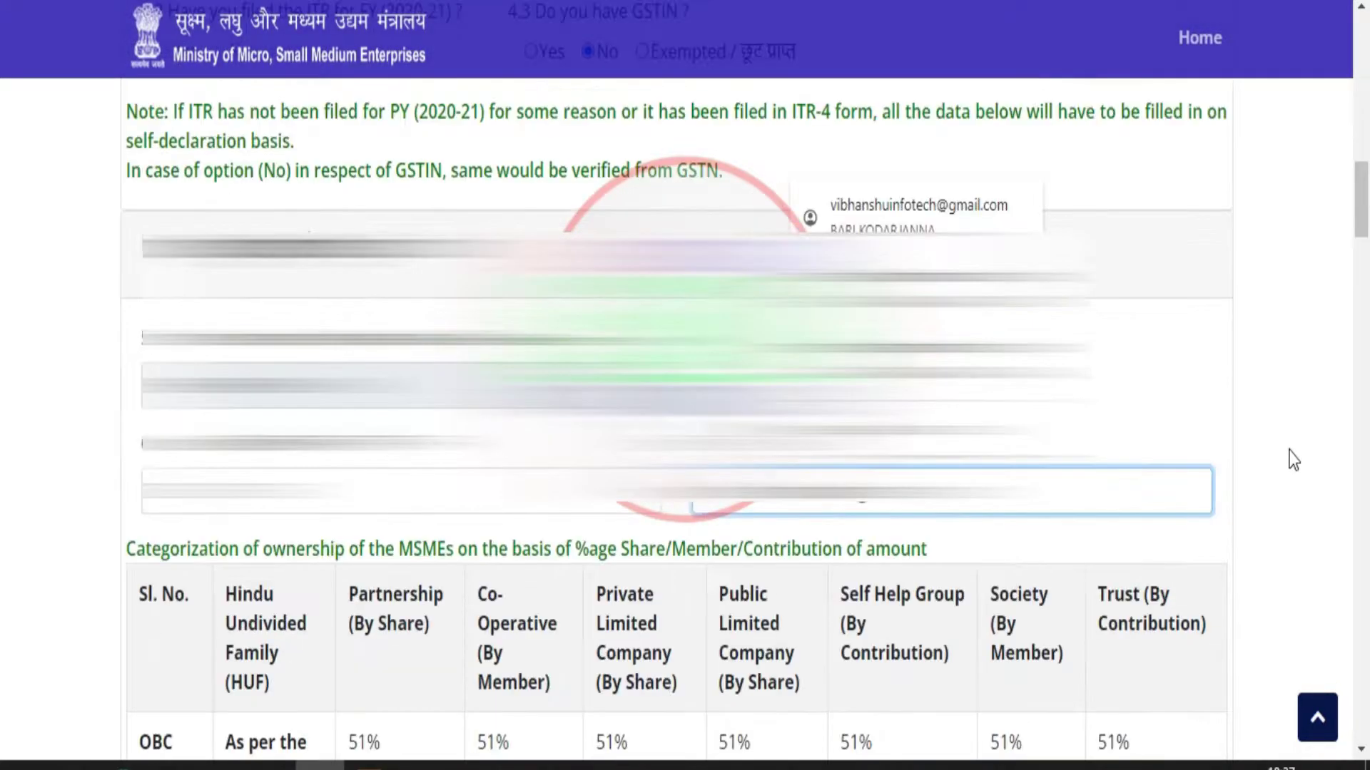
pyautogui.scroll(-2, 1291, 459)
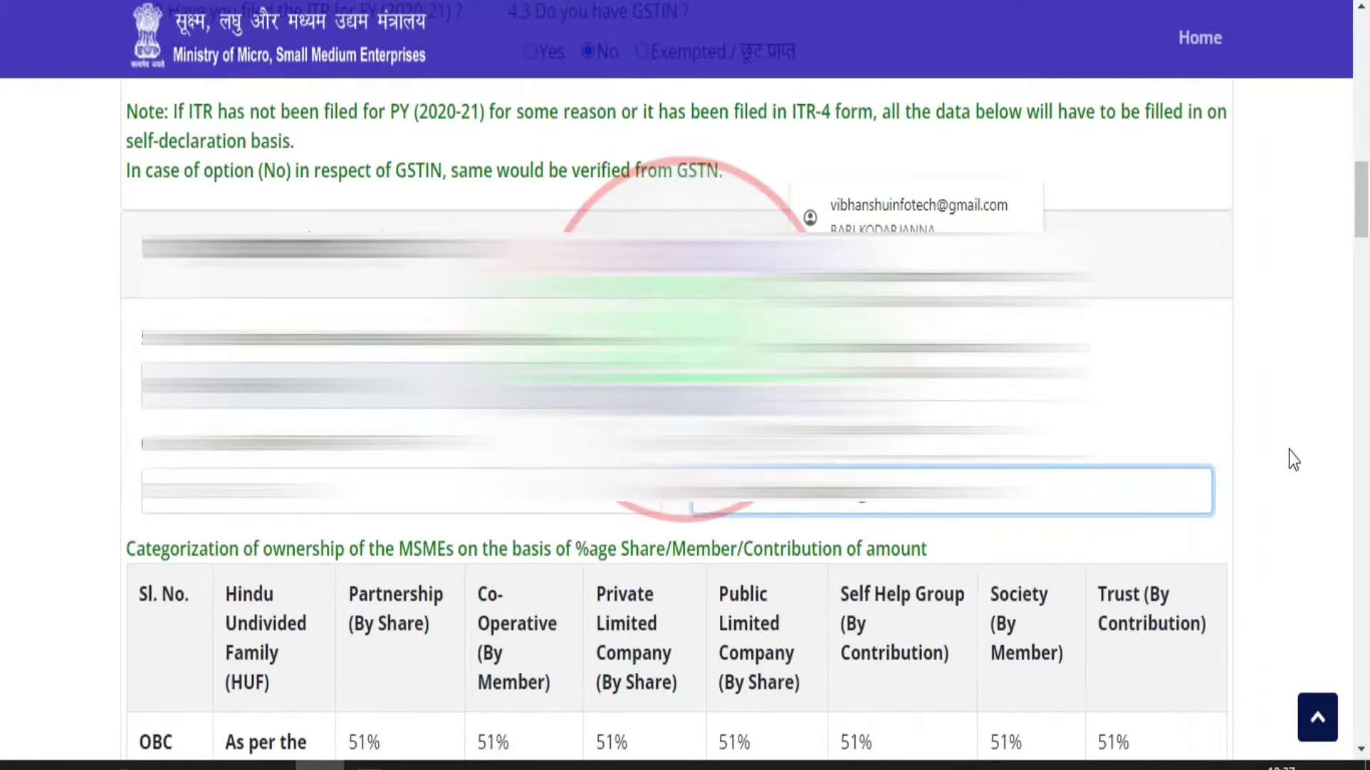
pyautogui.scroll(-2, 1291, 459)
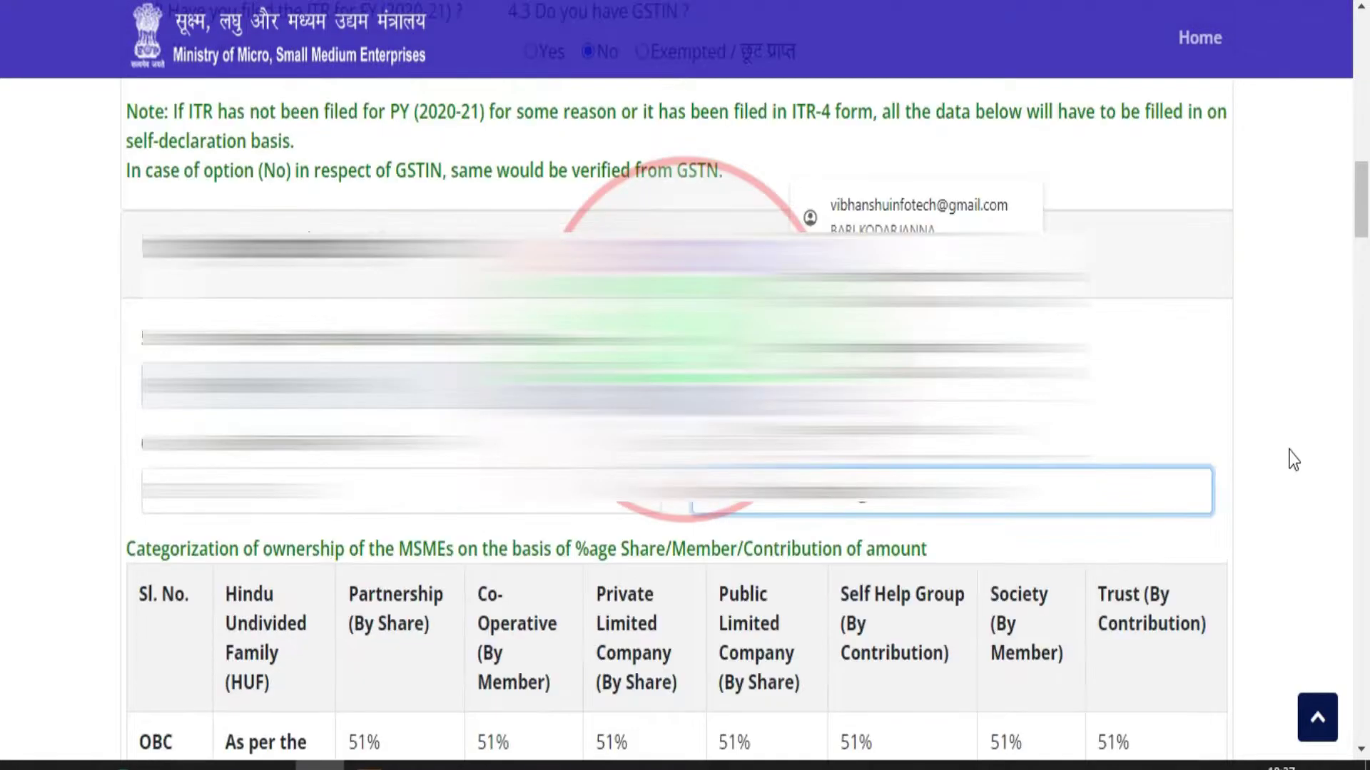
pyautogui.scroll(-2, 1291, 459)
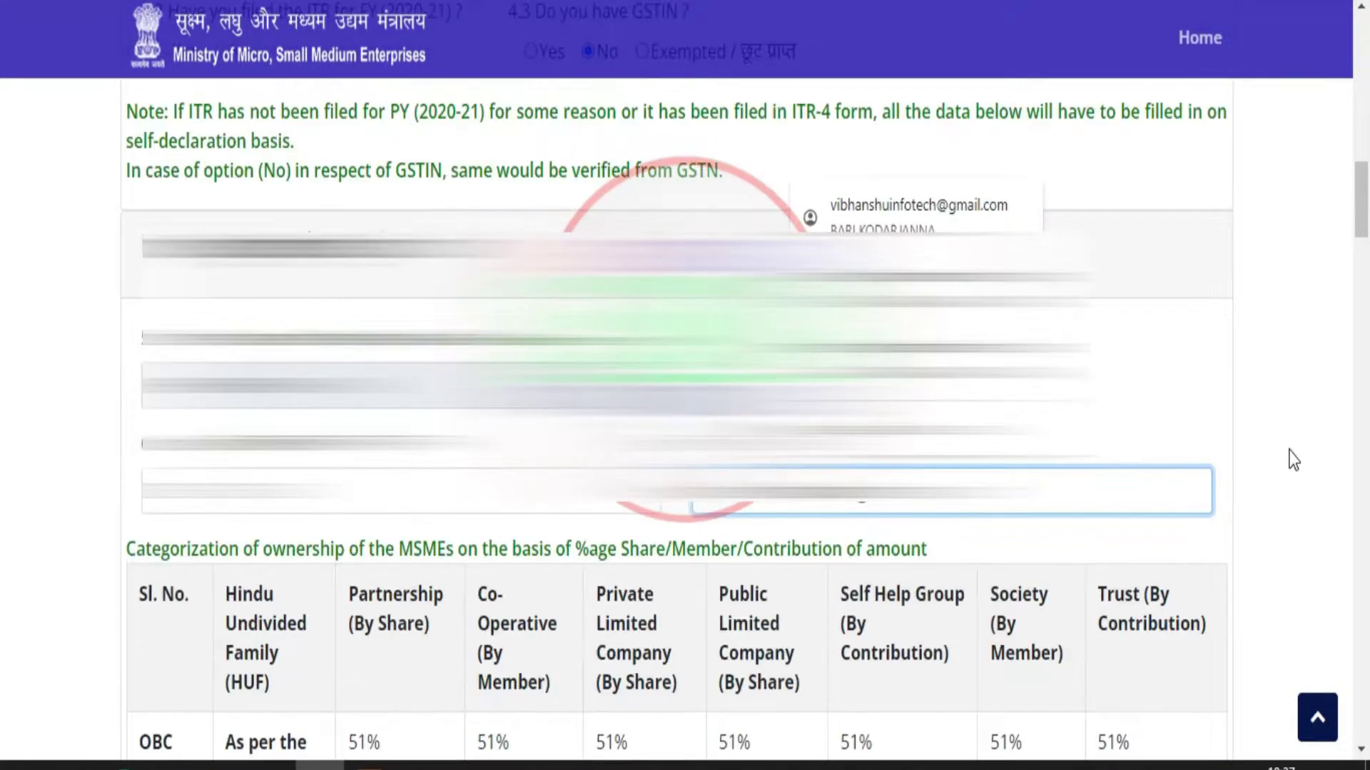
pyautogui.scroll(-2, 1291, 459)
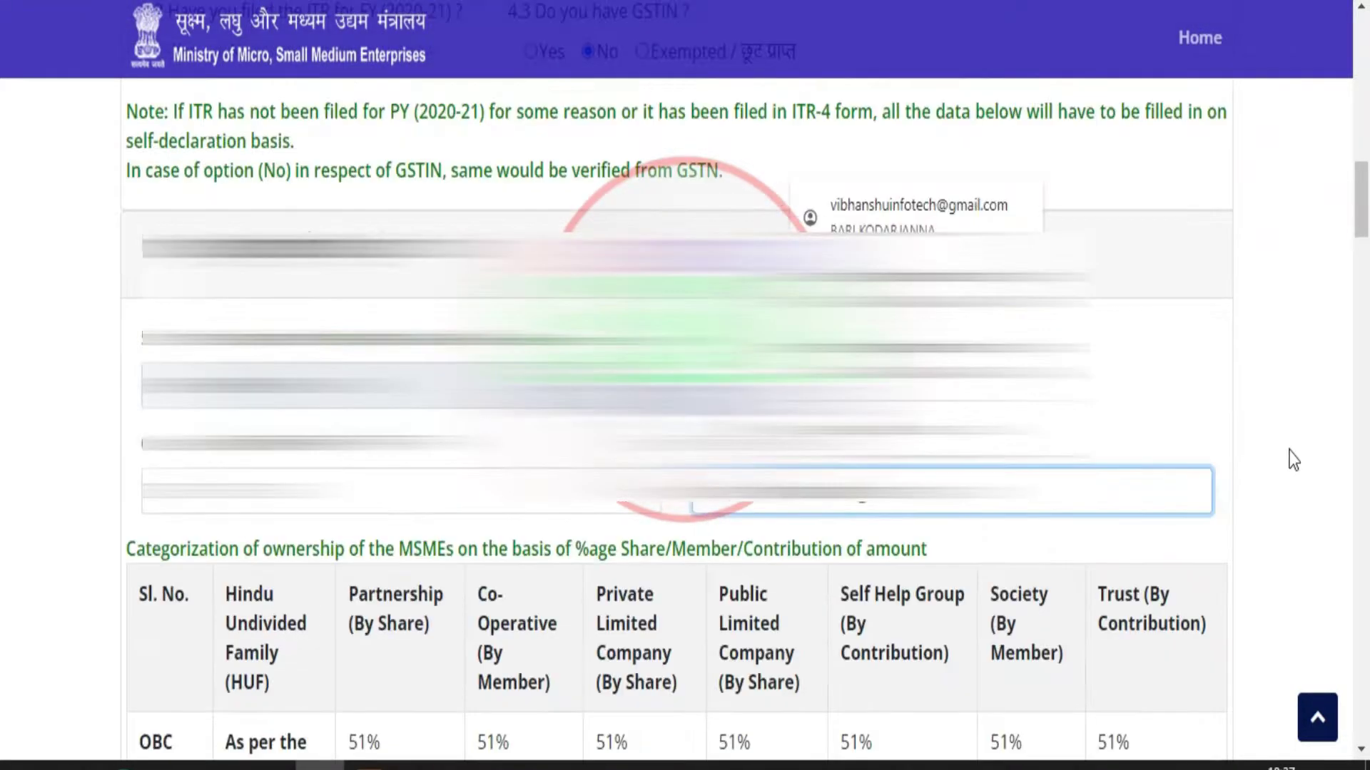
pyautogui.scroll(-2, 1291, 459)
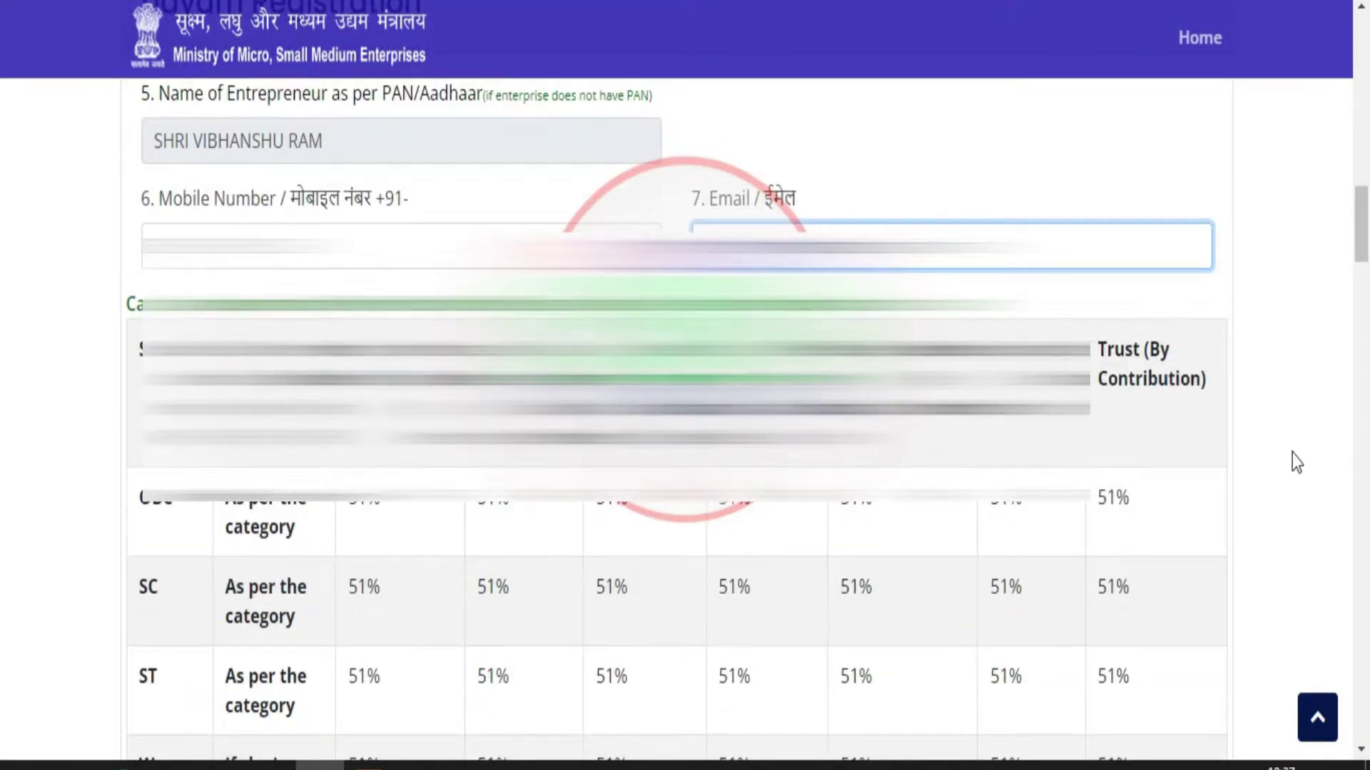
# Step: Choose social category SC, gender Male and Specially Abled No
pyautogui.scroll(-8, 1296, 462)
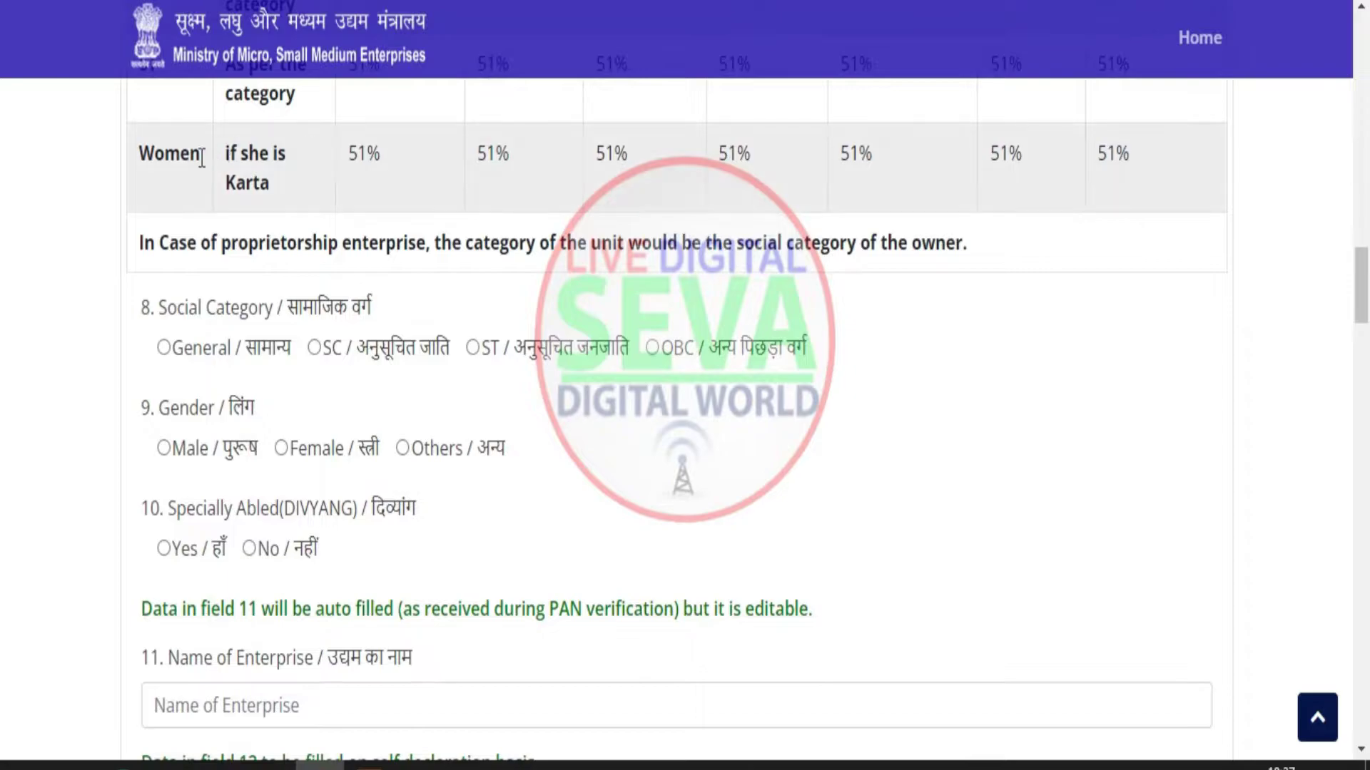
pyautogui.click(314, 348)
pyautogui.click(165, 452)
pyautogui.scroll(-2, 755, 513)
pyautogui.click(249, 426)
pyautogui.scroll(-2, 860, 475)
pyautogui.click(362, 457)
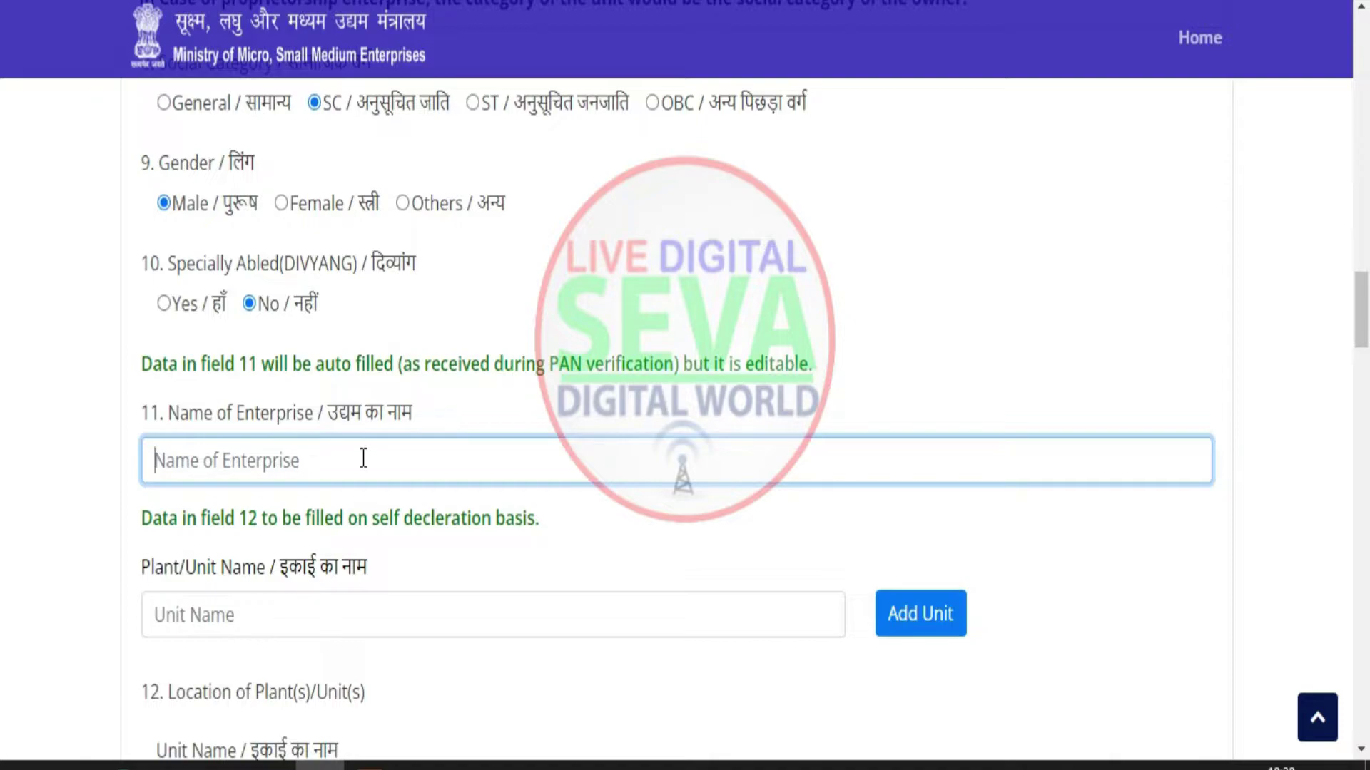
# Step: Name the enterprise AMBEDKAR COMPUTER CLASSES
pyautogui.write('AMBEDK')
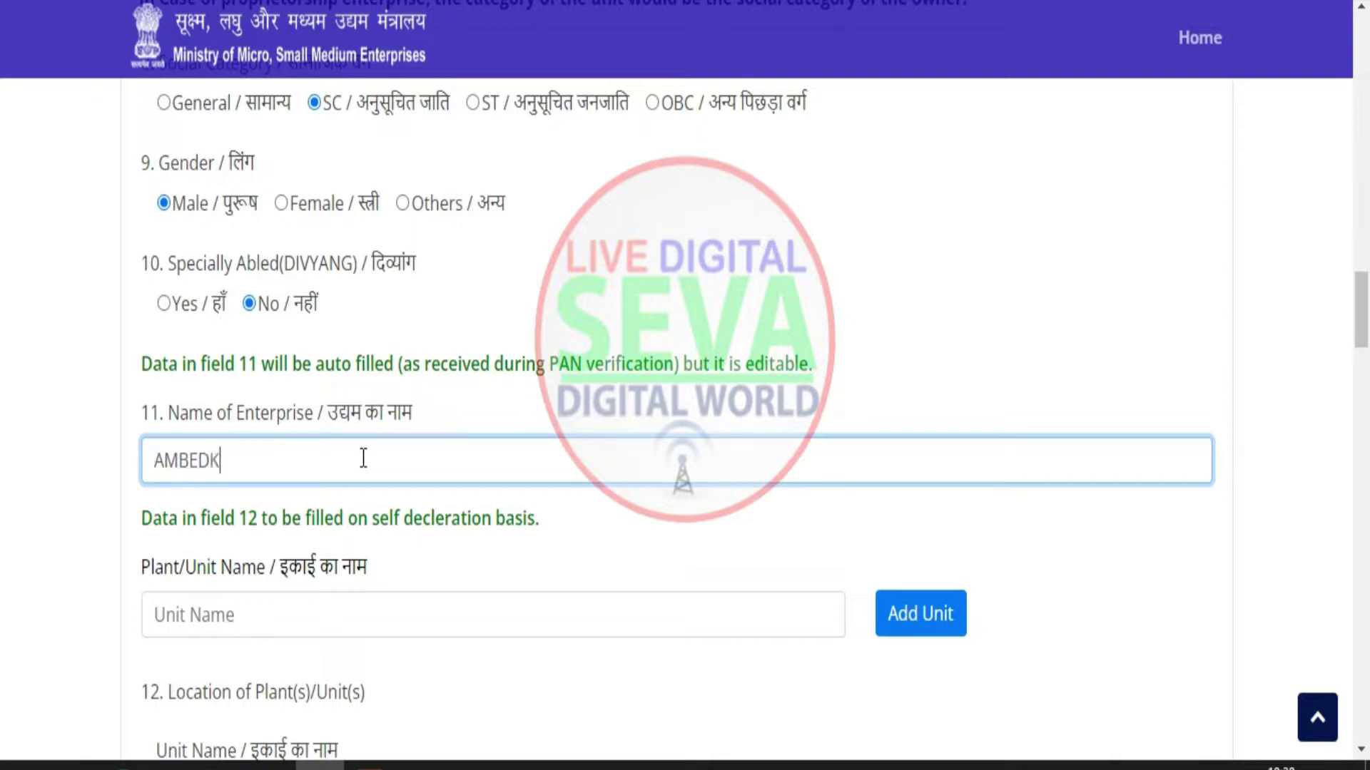
pyautogui.write('AR COMPUTER')
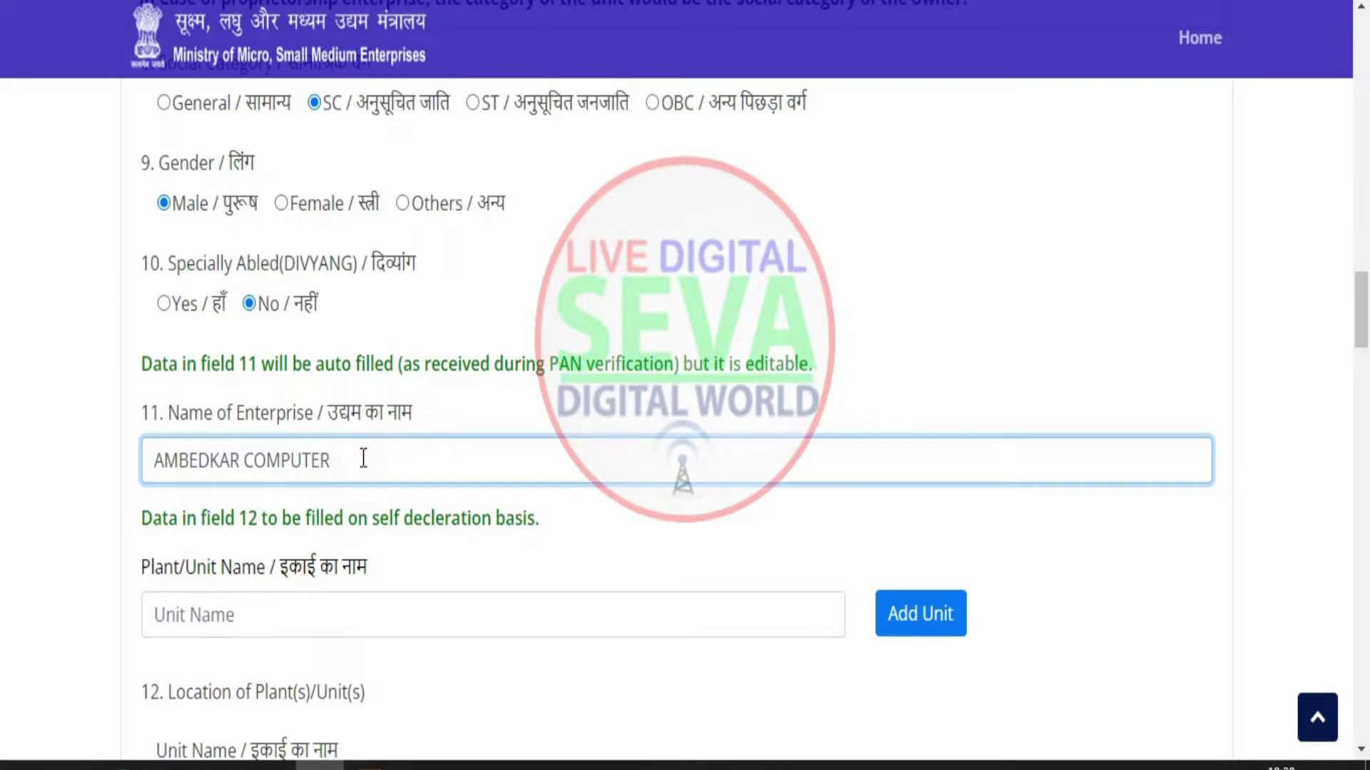
pyautogui.write(' CLASSES')
pyautogui.scroll(-2, 389, 488)
pyautogui.click(389, 489)
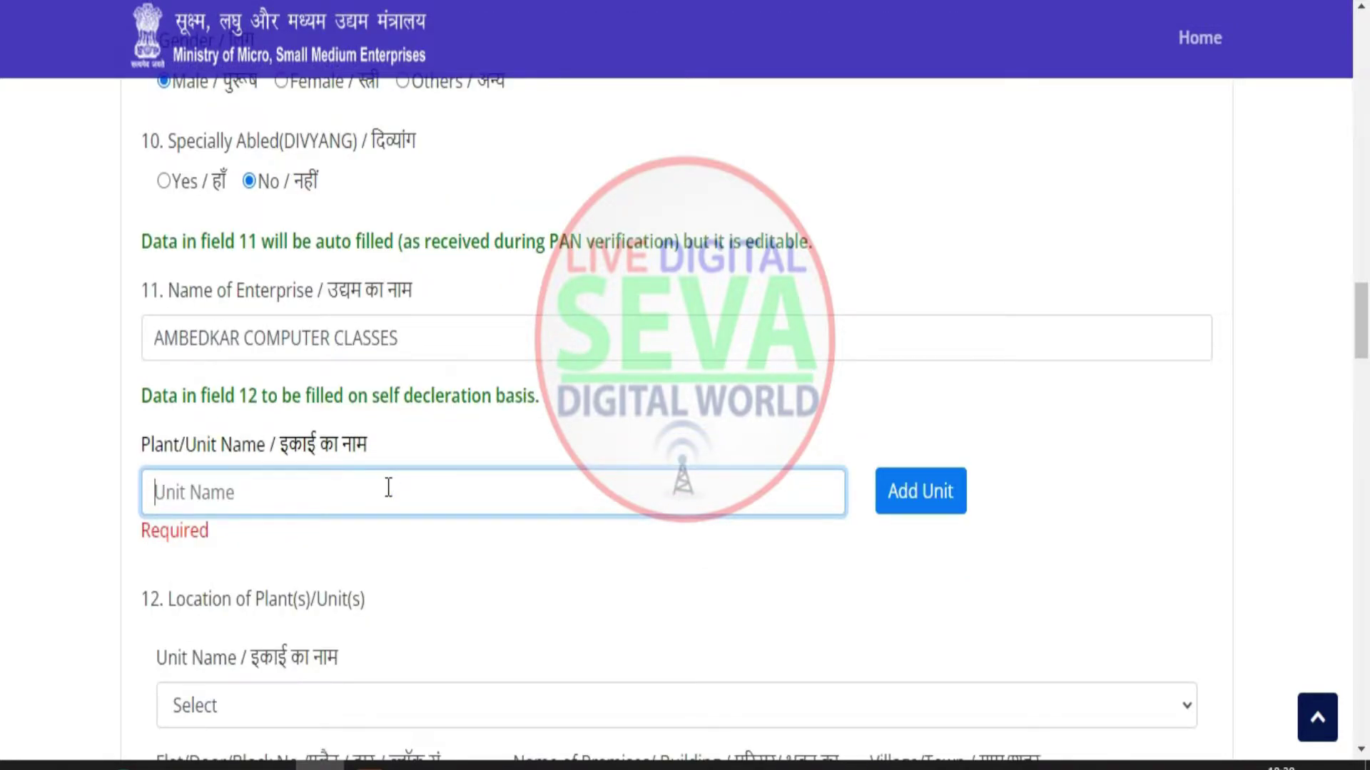
# Step: Add a plant unit named AMBEDKAR COMPUTER CLASSES by copying the enterprise name
pyautogui.tripleClick(433, 334)
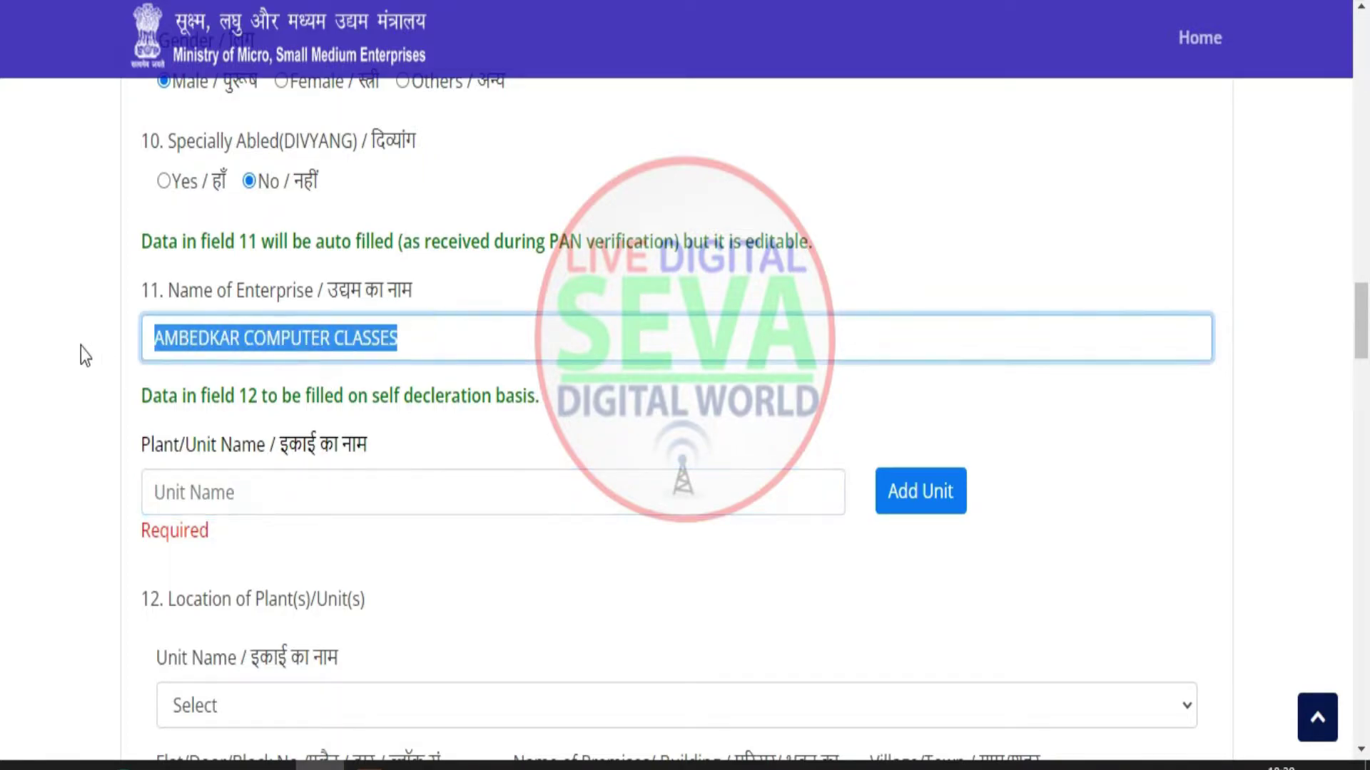
pyautogui.rightClick(225, 341)
pyautogui.click(271, 430)
pyautogui.click(222, 491)
pyautogui.rightClick(220, 500)
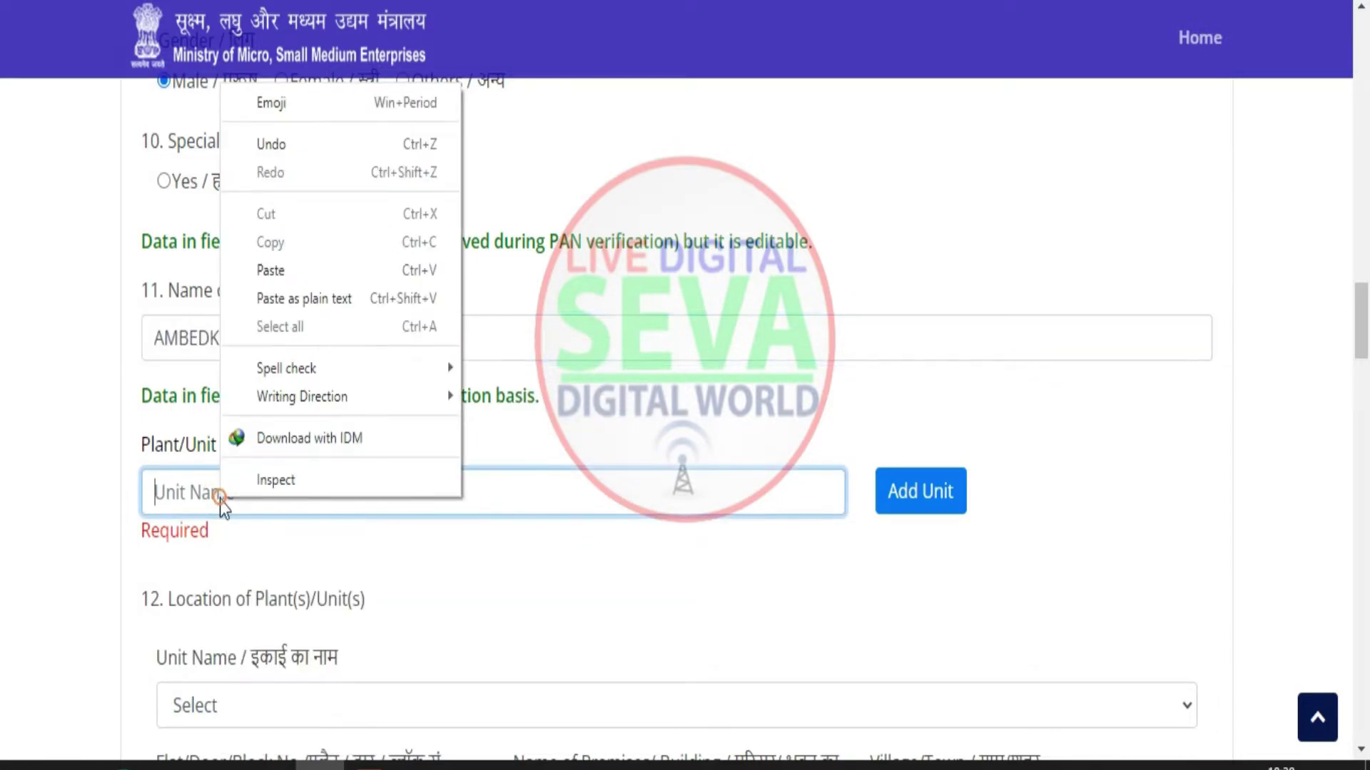
pyautogui.click(269, 270)
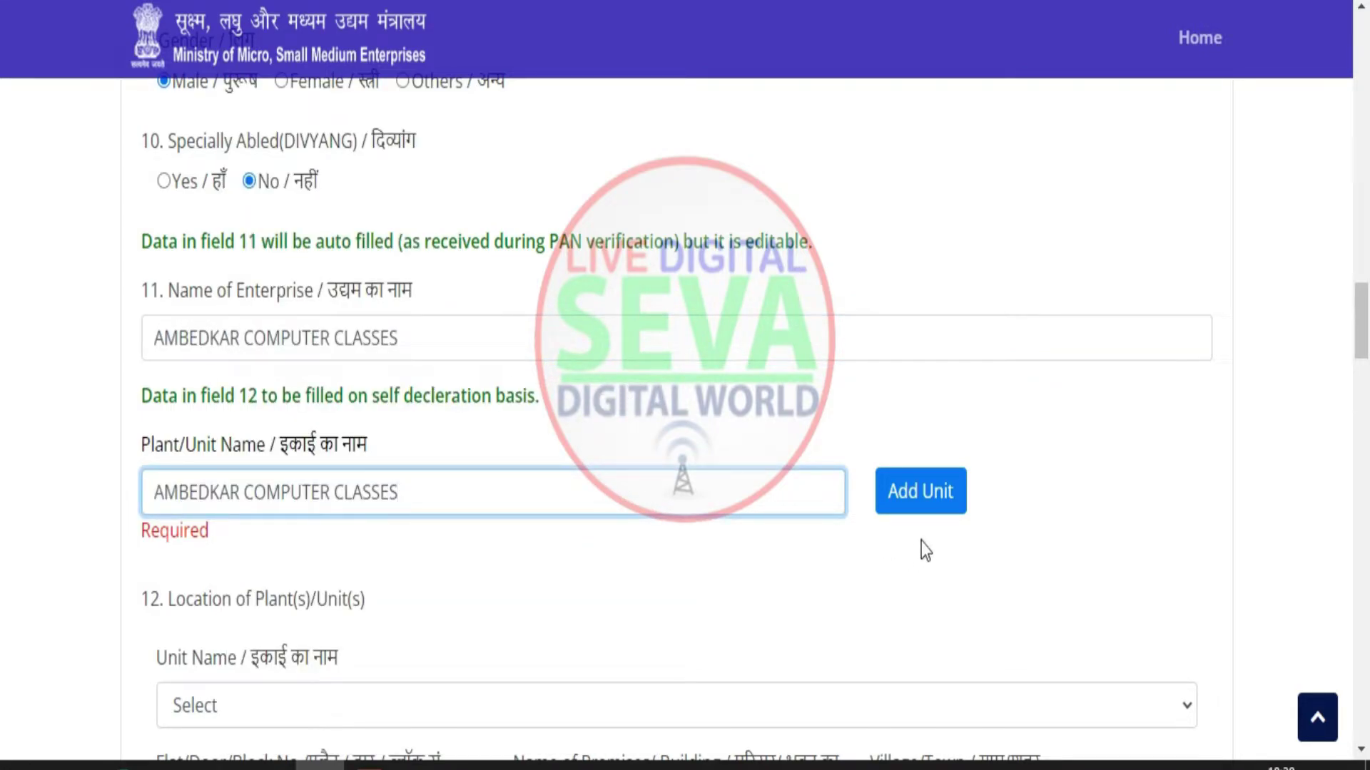
pyautogui.scroll(-2, 922, 541)
pyautogui.click(921, 374)
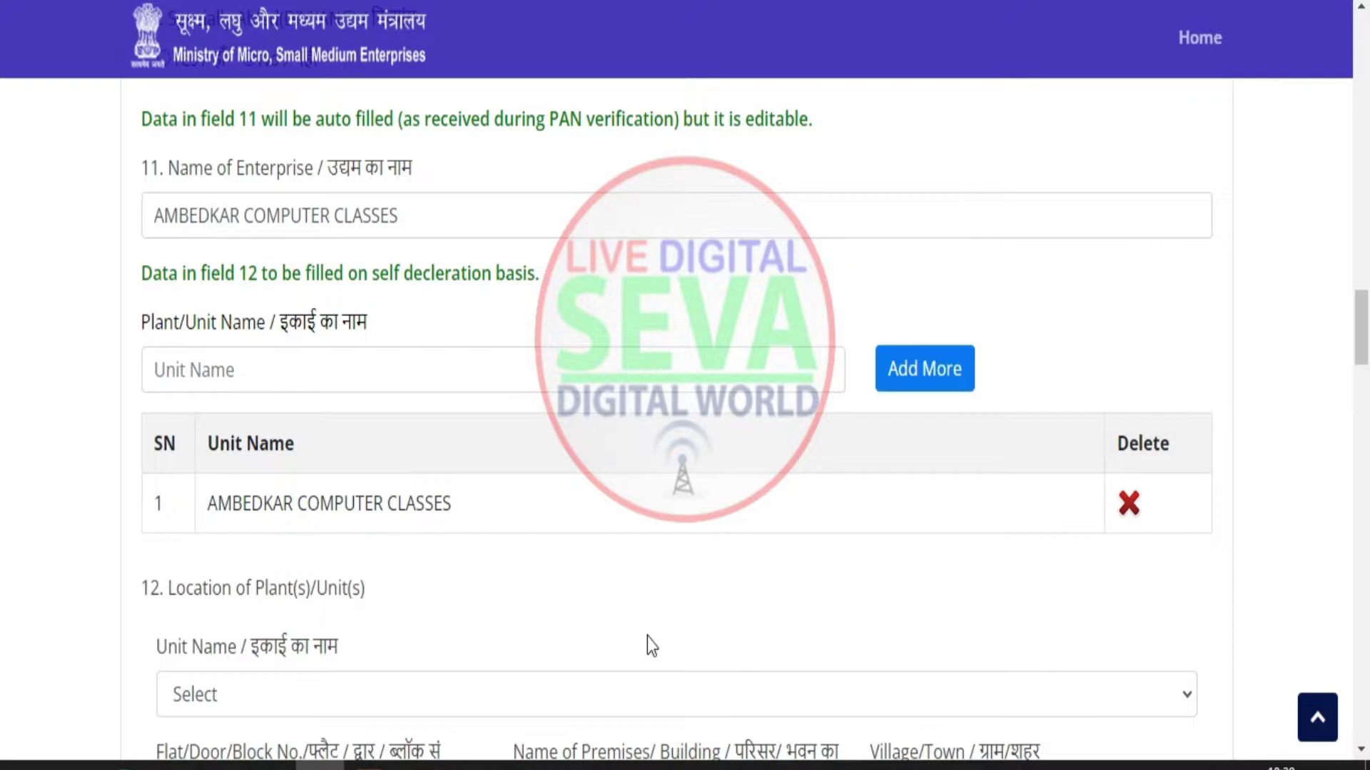
# Step: Select AMBEDKAR COMPUTER CLASSES as the unit whose plant location is entered
pyautogui.scroll(-2, 648, 636)
pyautogui.click(399, 578)
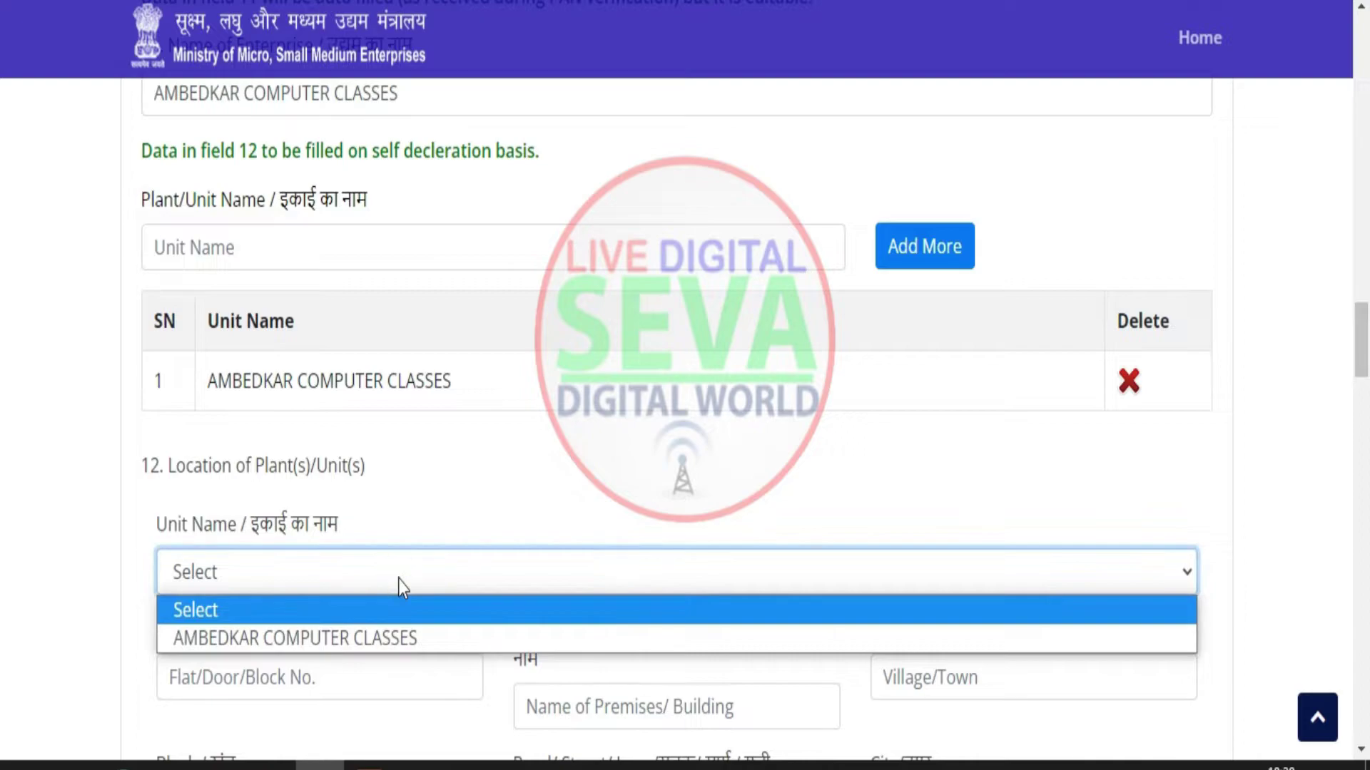
pyautogui.click(383, 638)
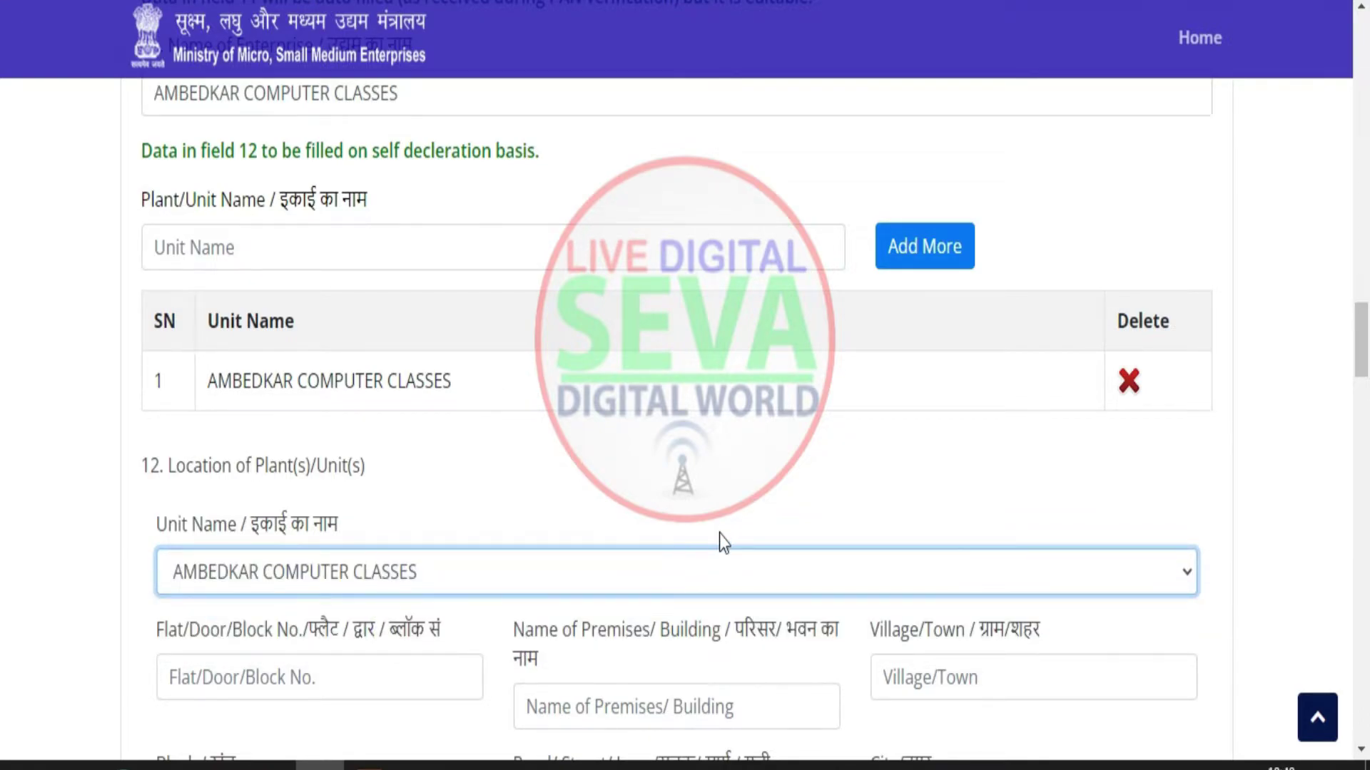
pyautogui.scroll(-1, 719, 533)
pyautogui.scroll(1, 719, 533)
pyautogui.scroll(-1, 719, 533)
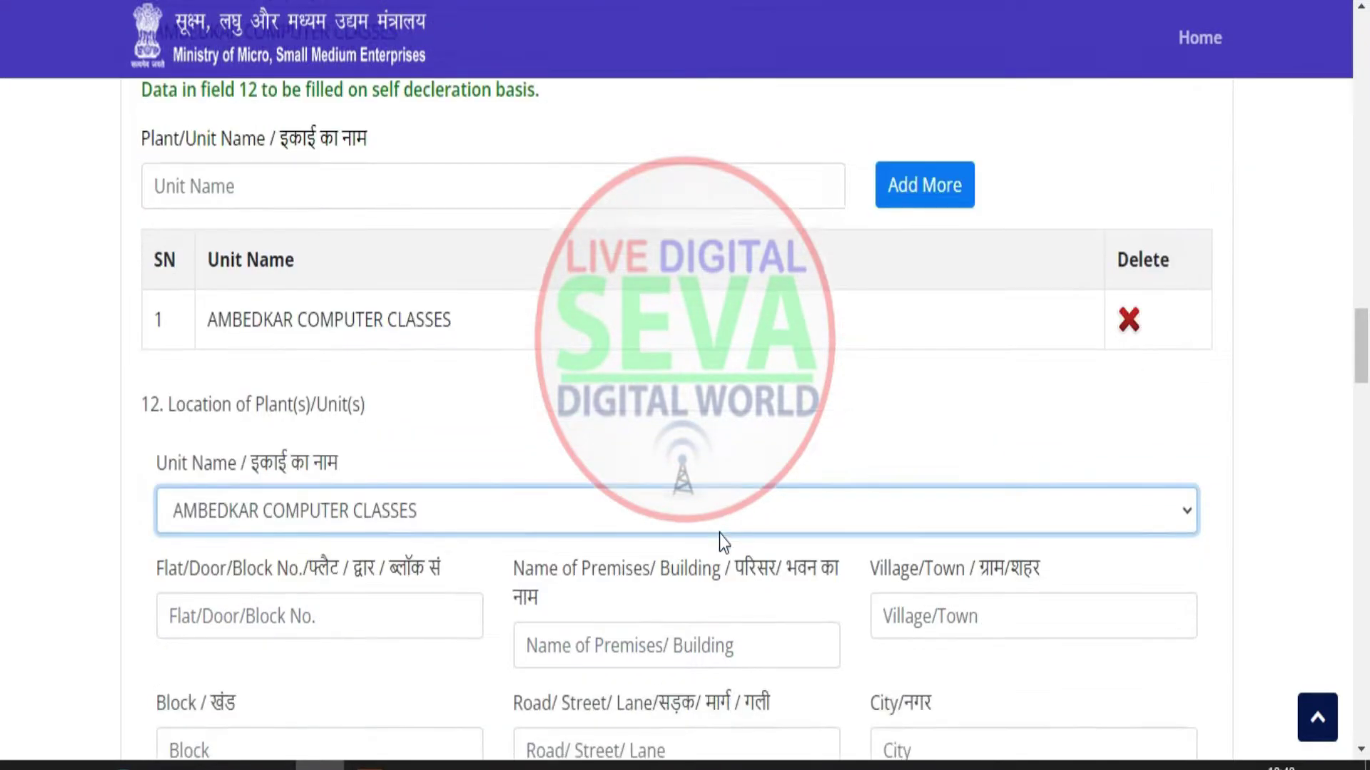
pyautogui.scroll(-3, 719, 533)
# Step: Fill in the plant's flat/door number, correcting it, and its premises name
pyautogui.click(287, 426)
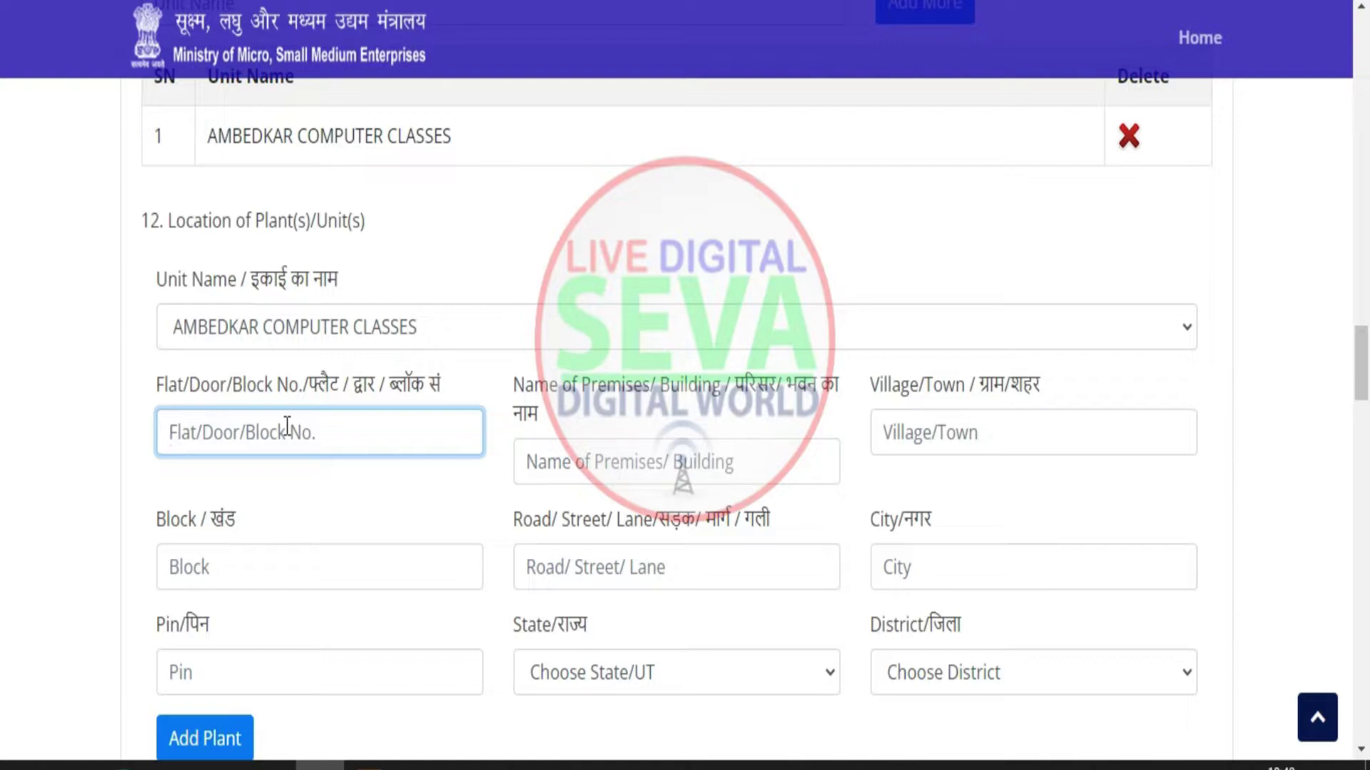
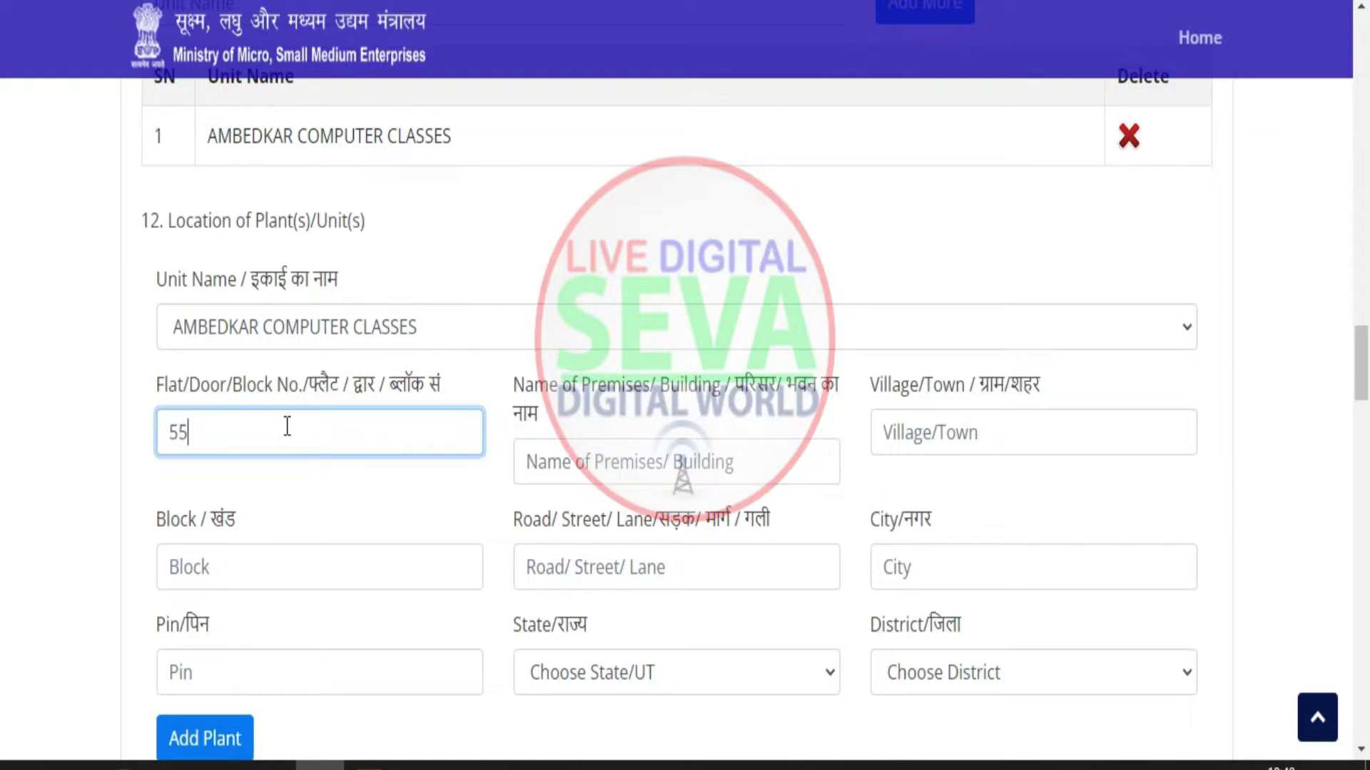
pyautogui.click(679, 448)
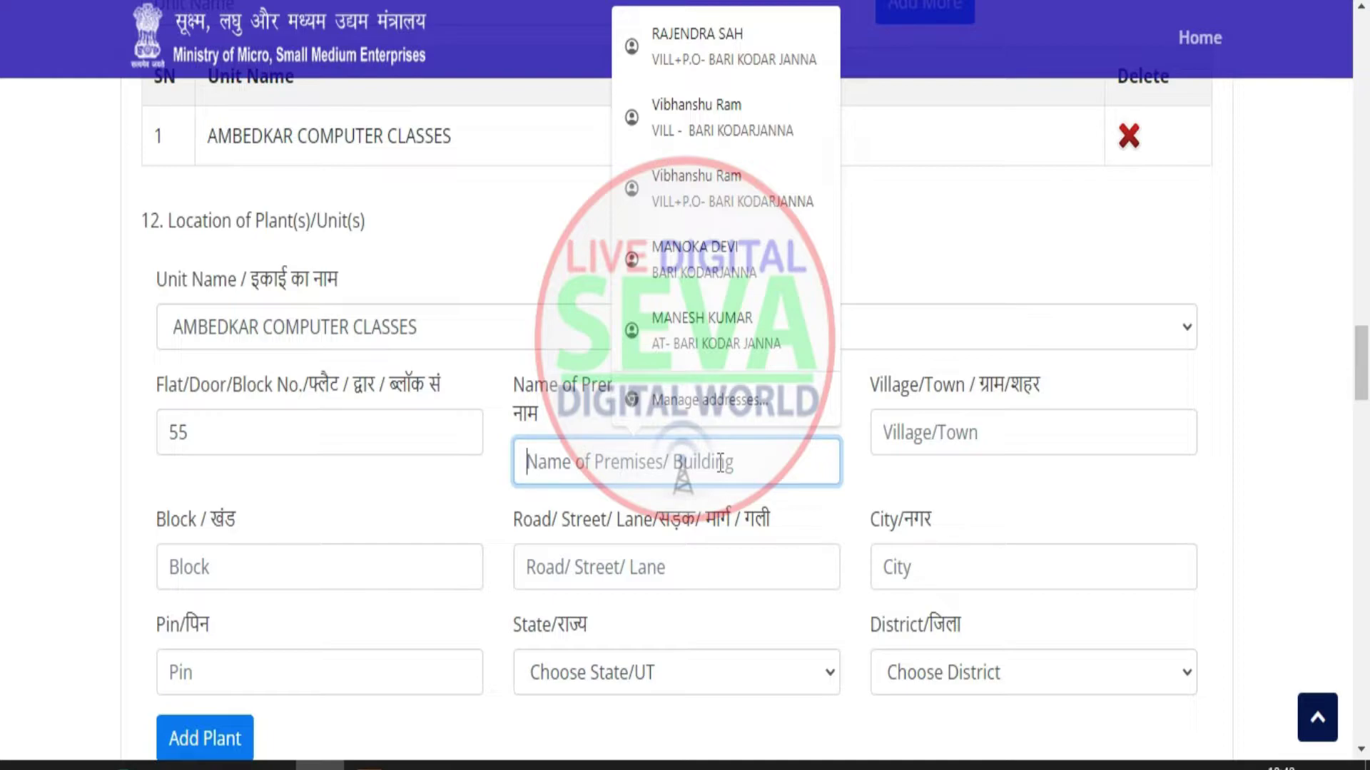
pyautogui.scroll(-2, 235, 315)
pyautogui.click(235, 315)
pyautogui.moveTo(232, 316); pyautogui.dragTo(108, 315)
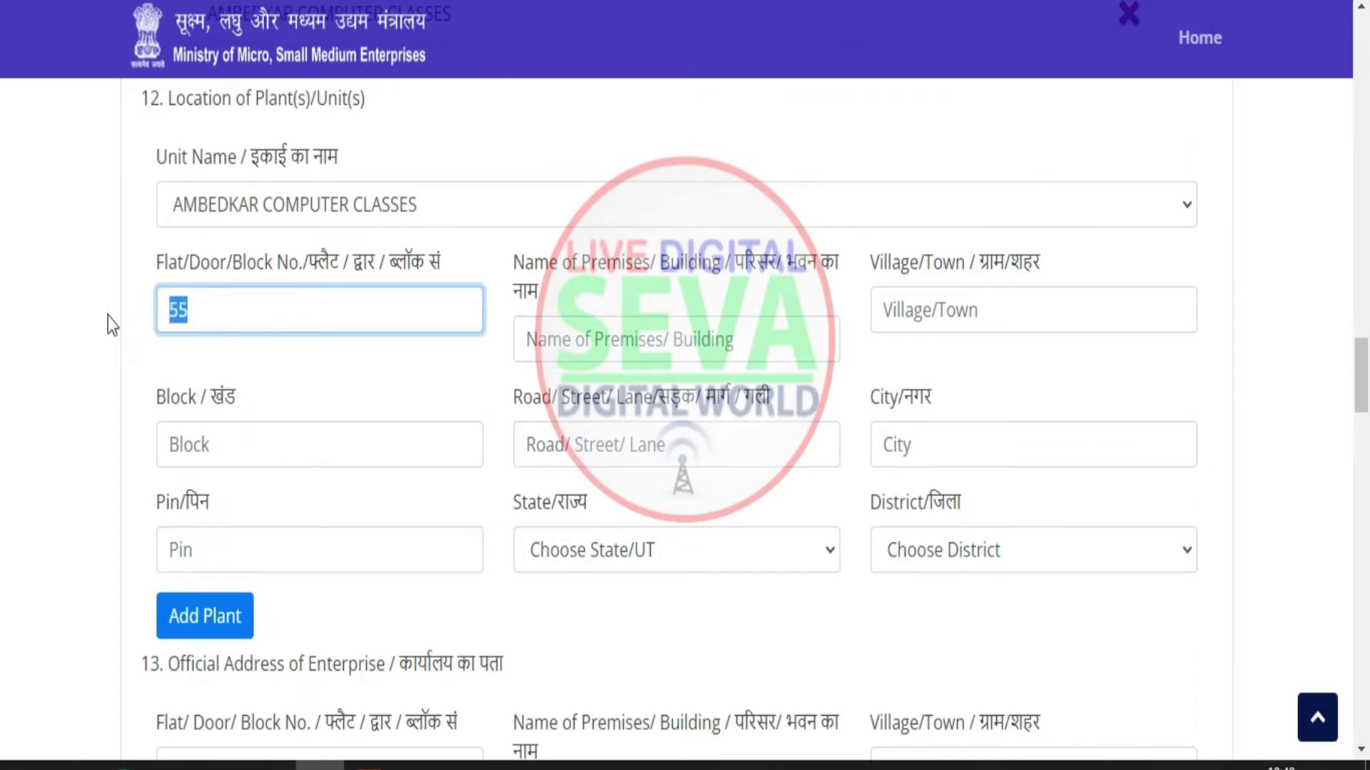
pyautogui.click(615, 341)
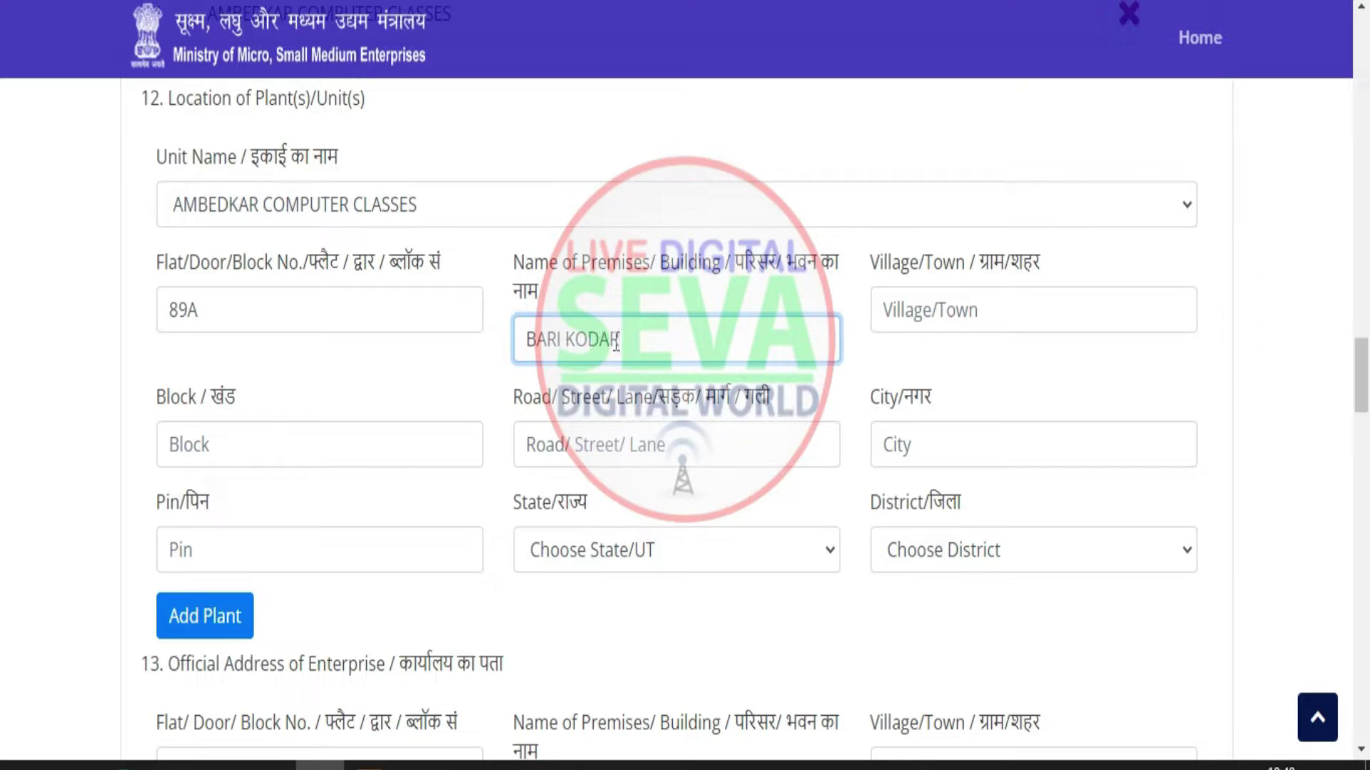
# Step: Enter the plant's village/town and city SAHIBGANJ, and revise the premises name
pyautogui.click(957, 312)
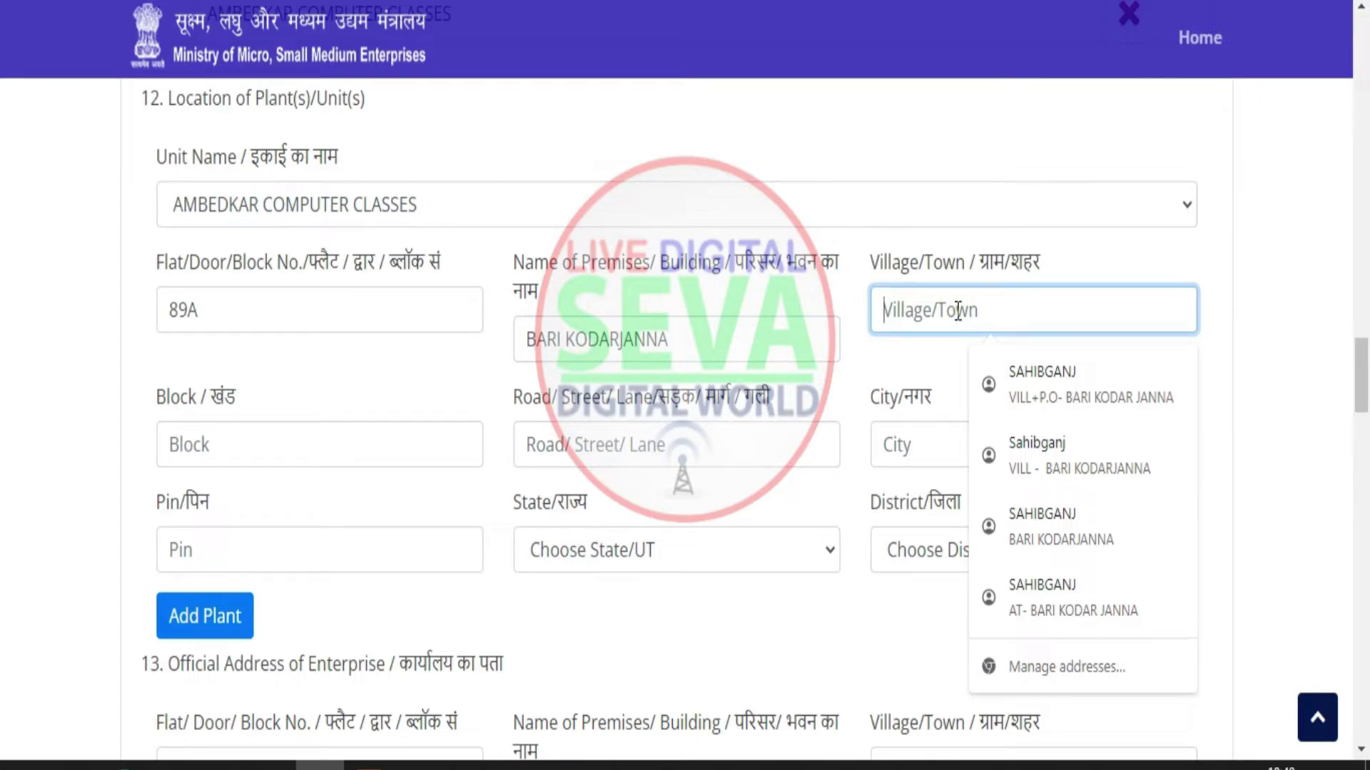
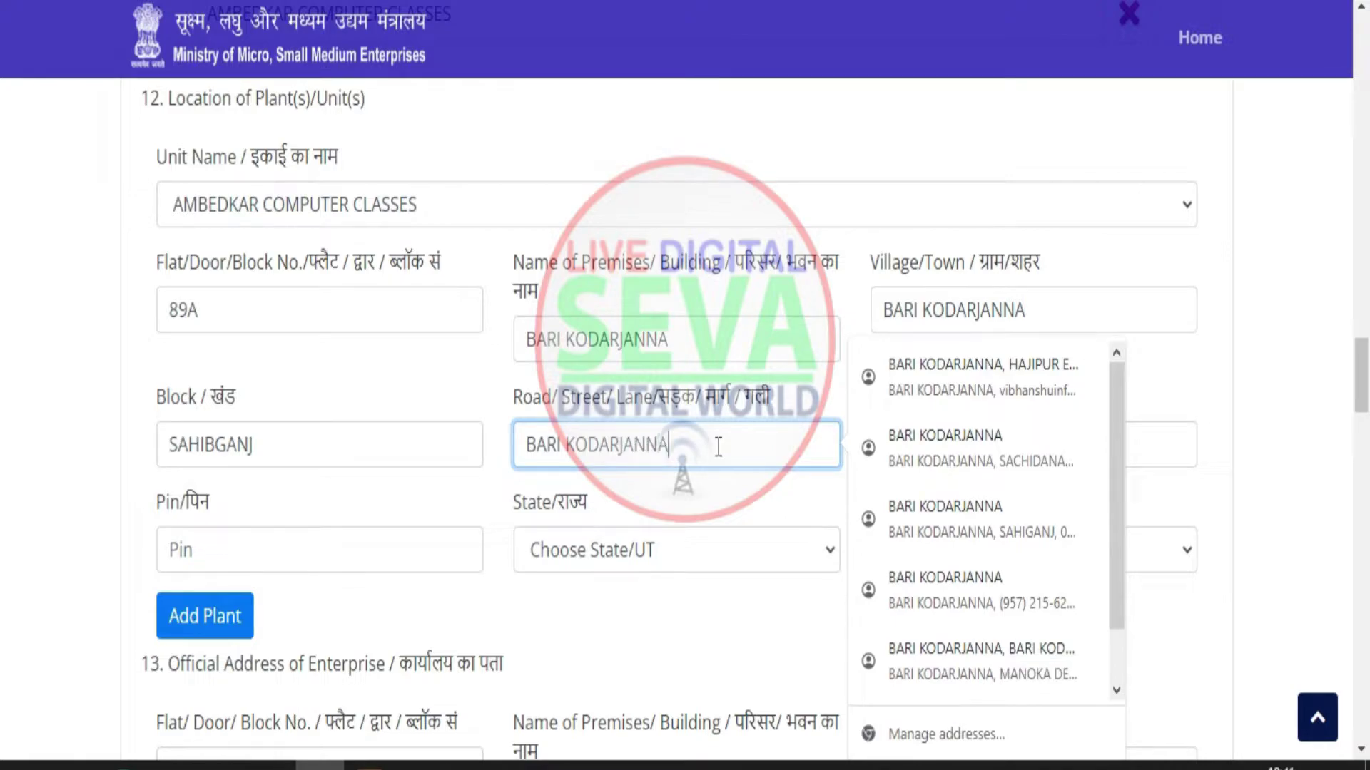
pyautogui.click(728, 625)
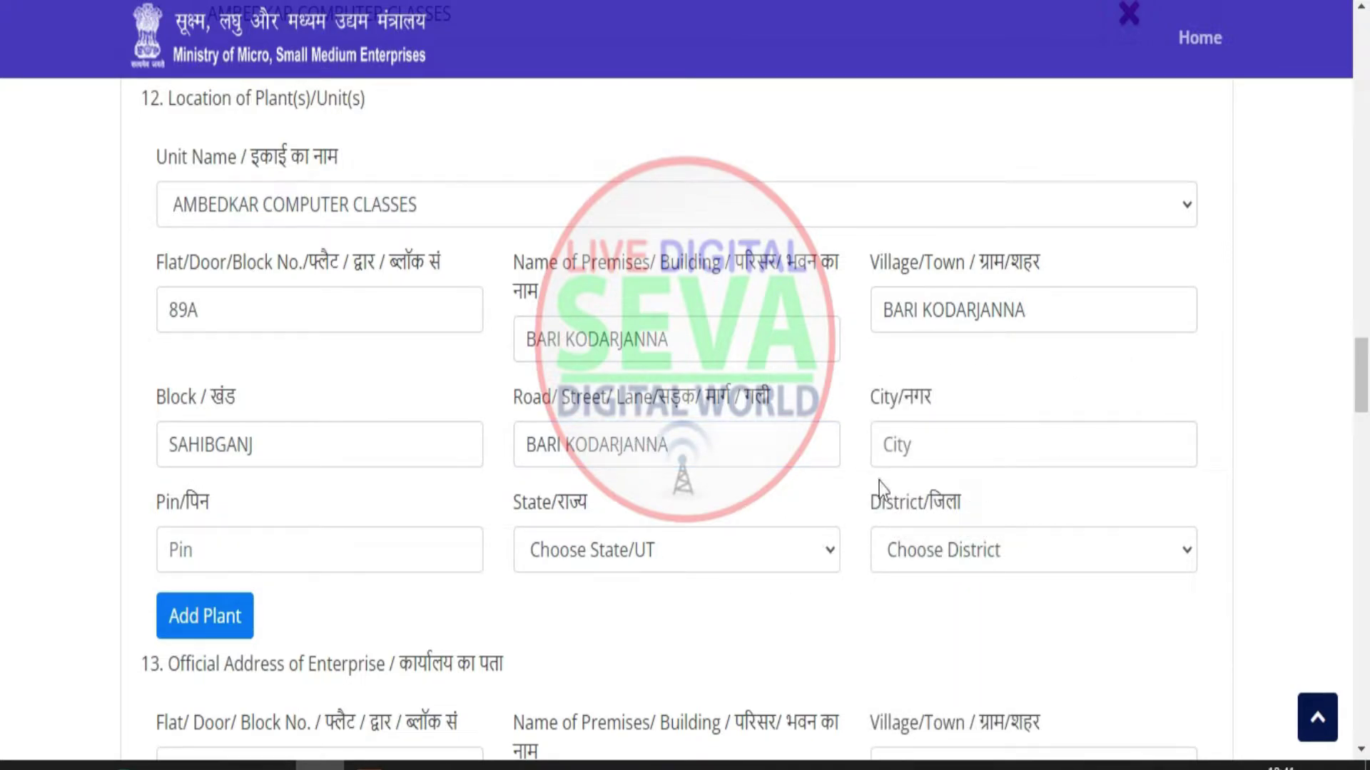
pyautogui.click(965, 440)
pyautogui.write('SAHI')
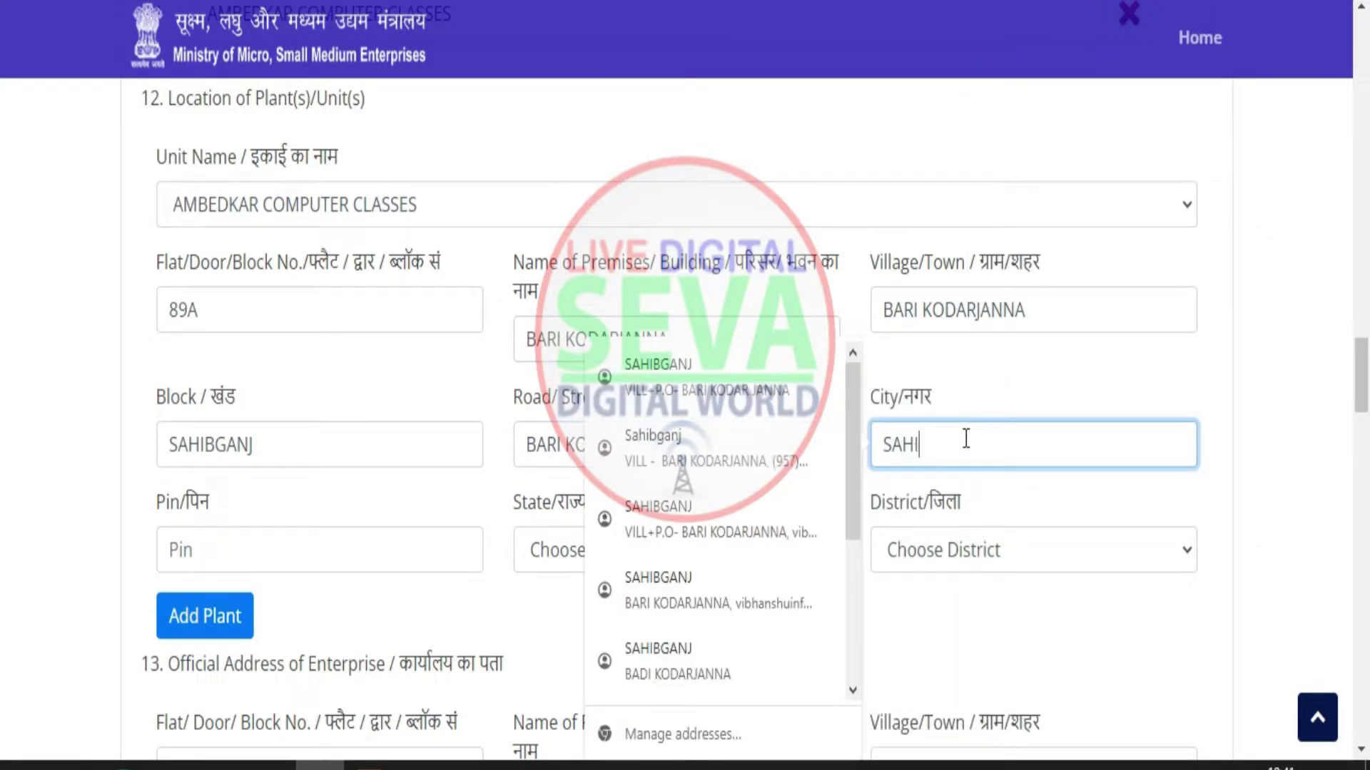
pyautogui.write('BGANJ')
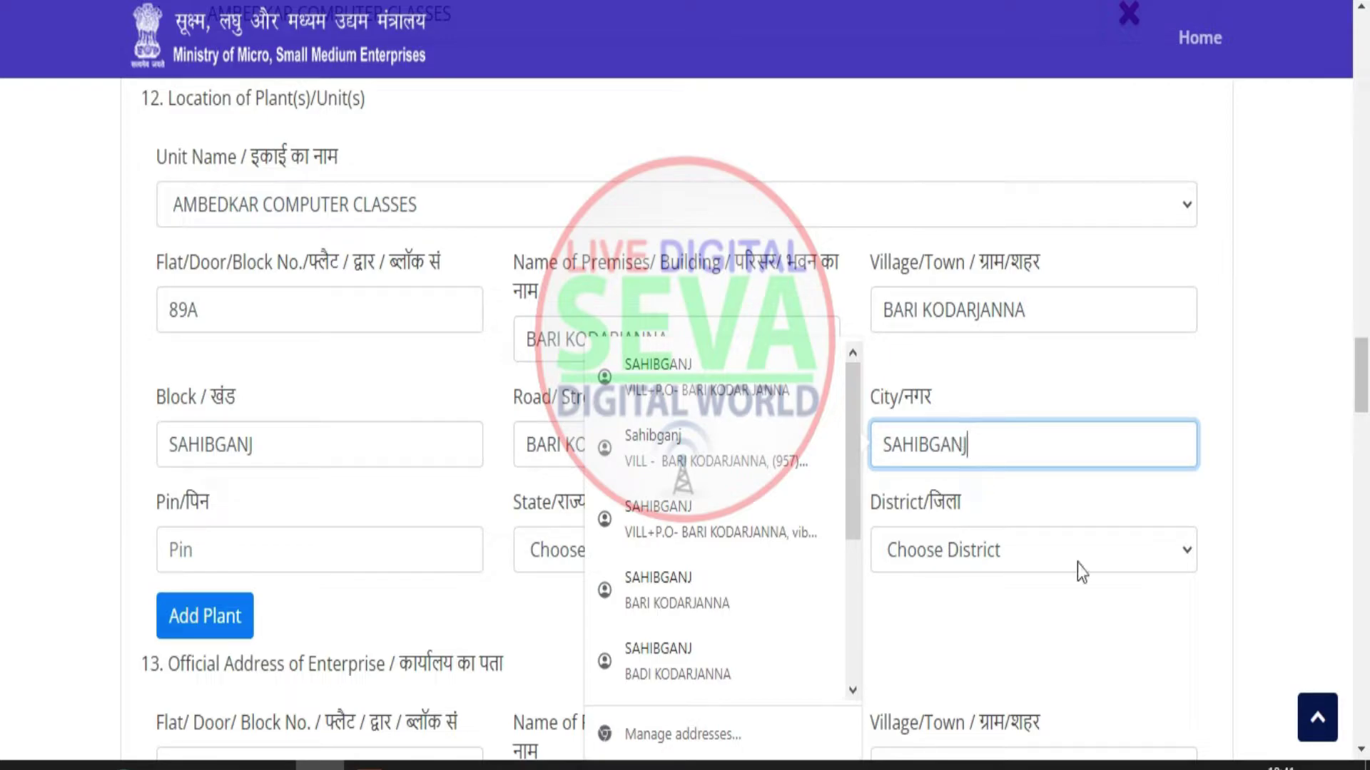
pyautogui.click(1004, 643)
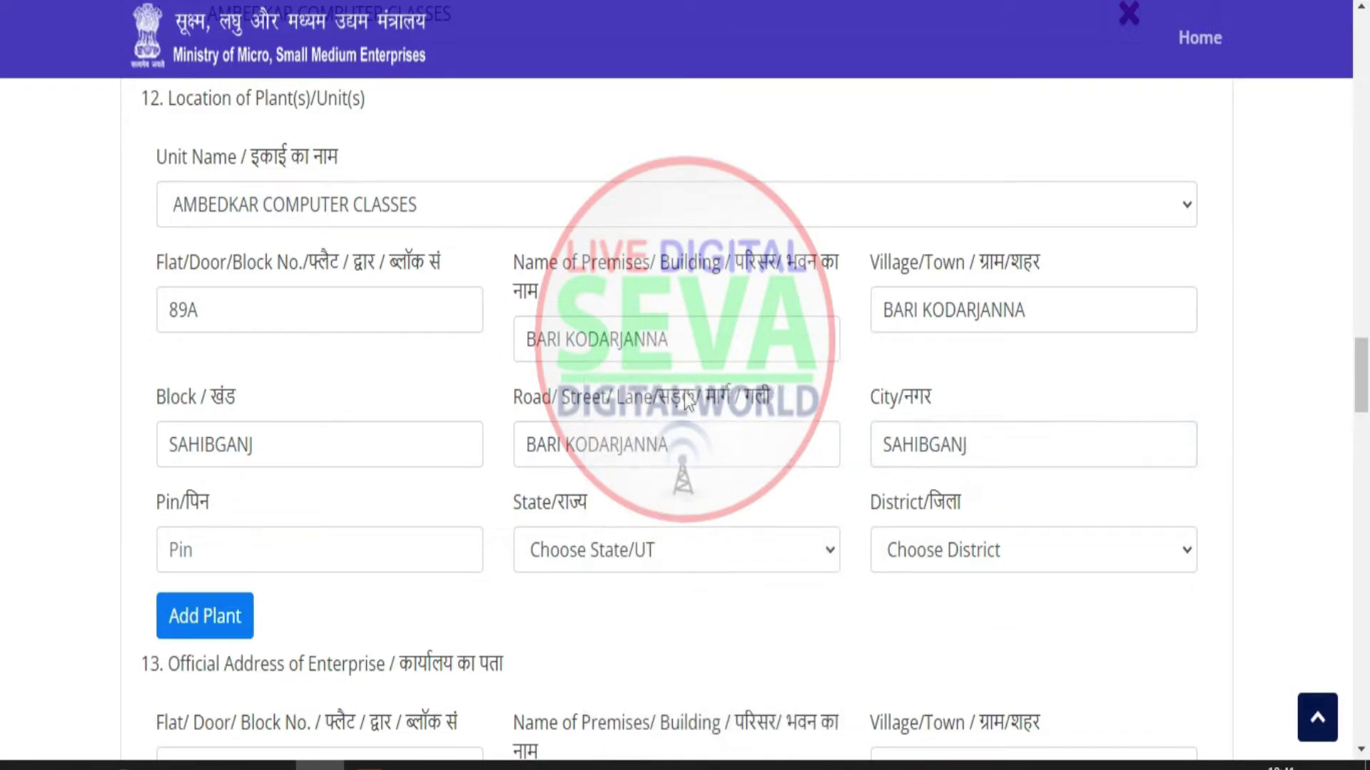
pyautogui.moveTo(711, 328); pyautogui.dragTo(349, 344)
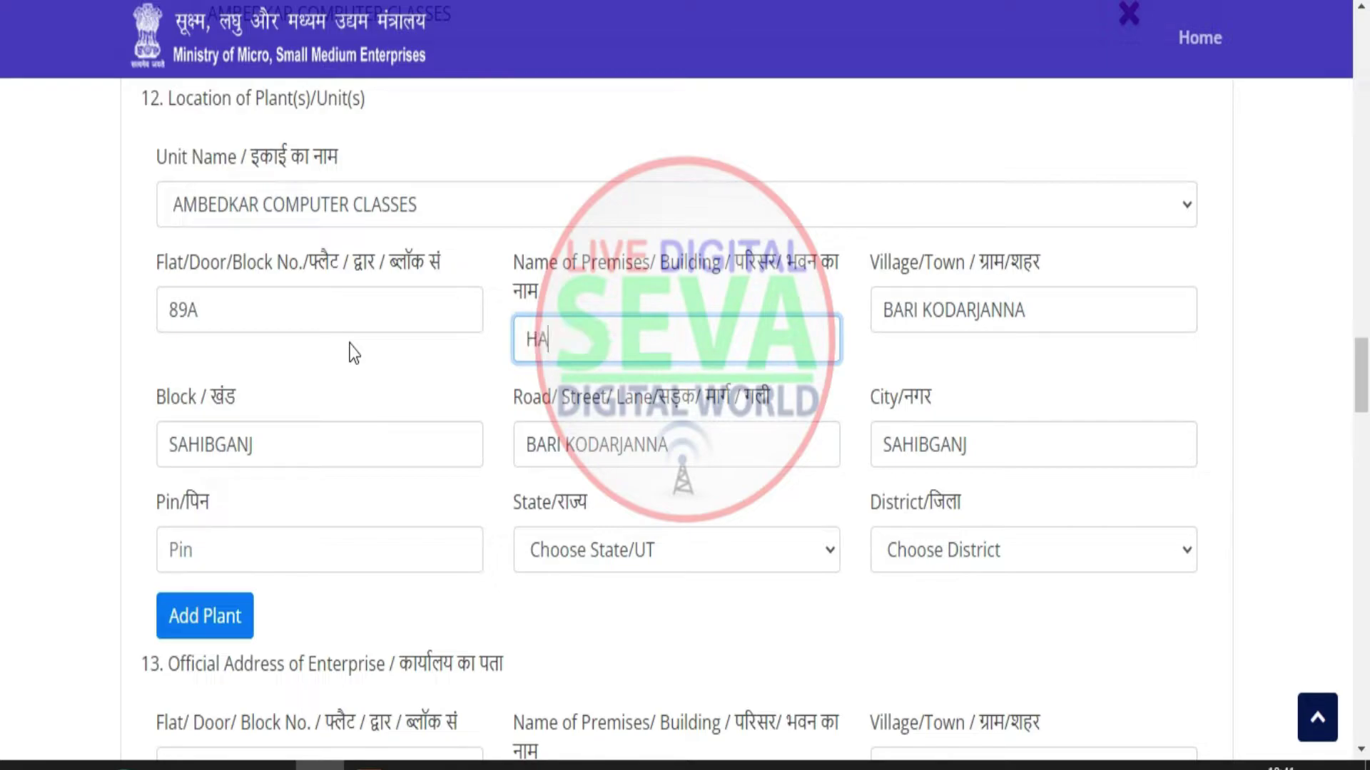
# Step: Enter the plant's PIN code and choose state 16. JHARKHAND and district 21. SAHEBGANJ
pyautogui.click(246, 563)
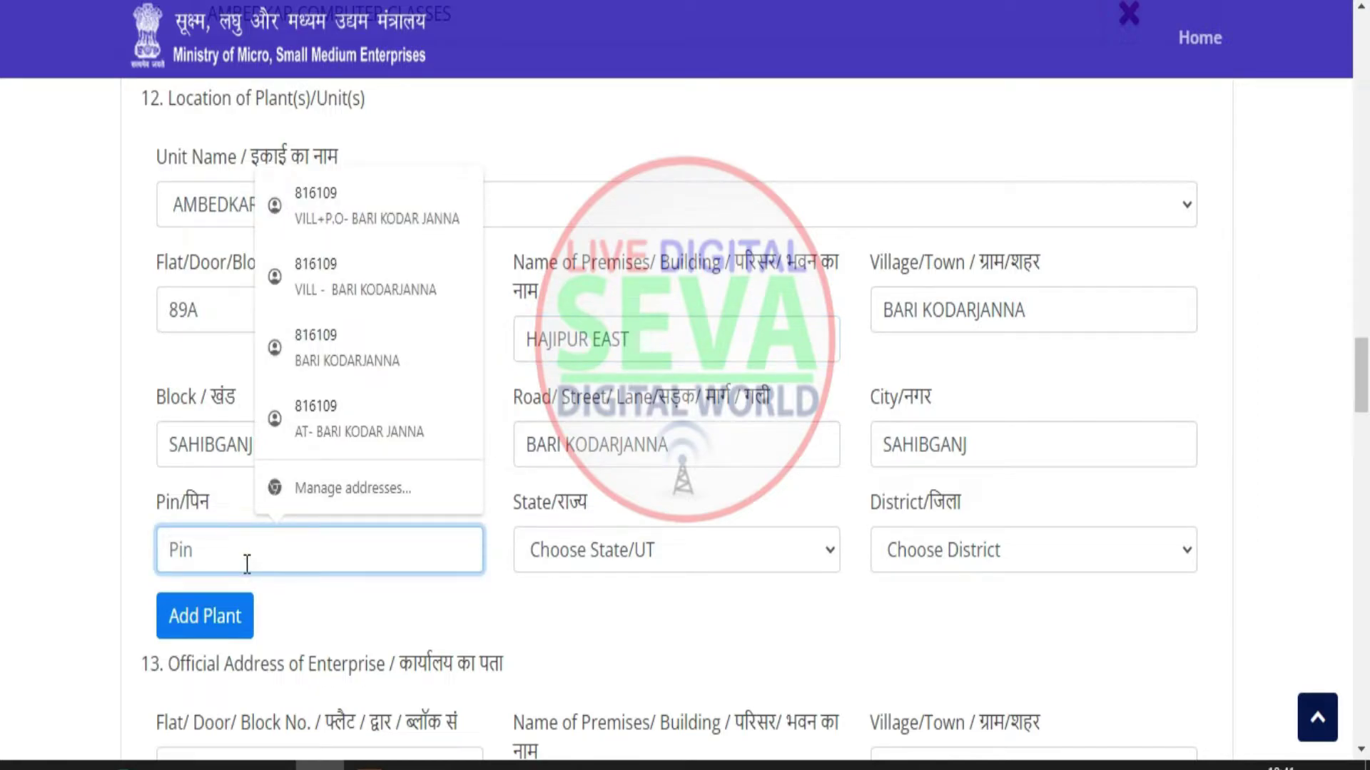
pyautogui.write('816109')
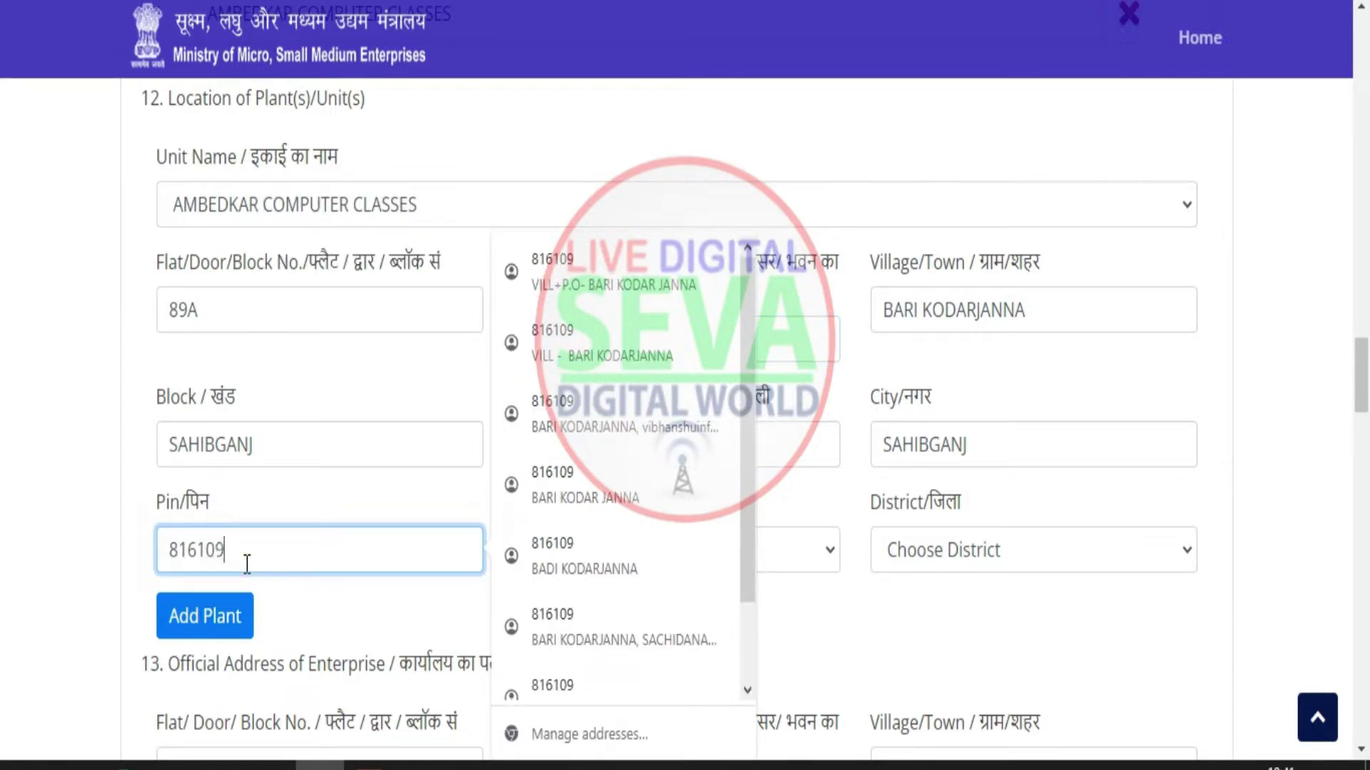
pyautogui.click(887, 644)
pyautogui.click(695, 551)
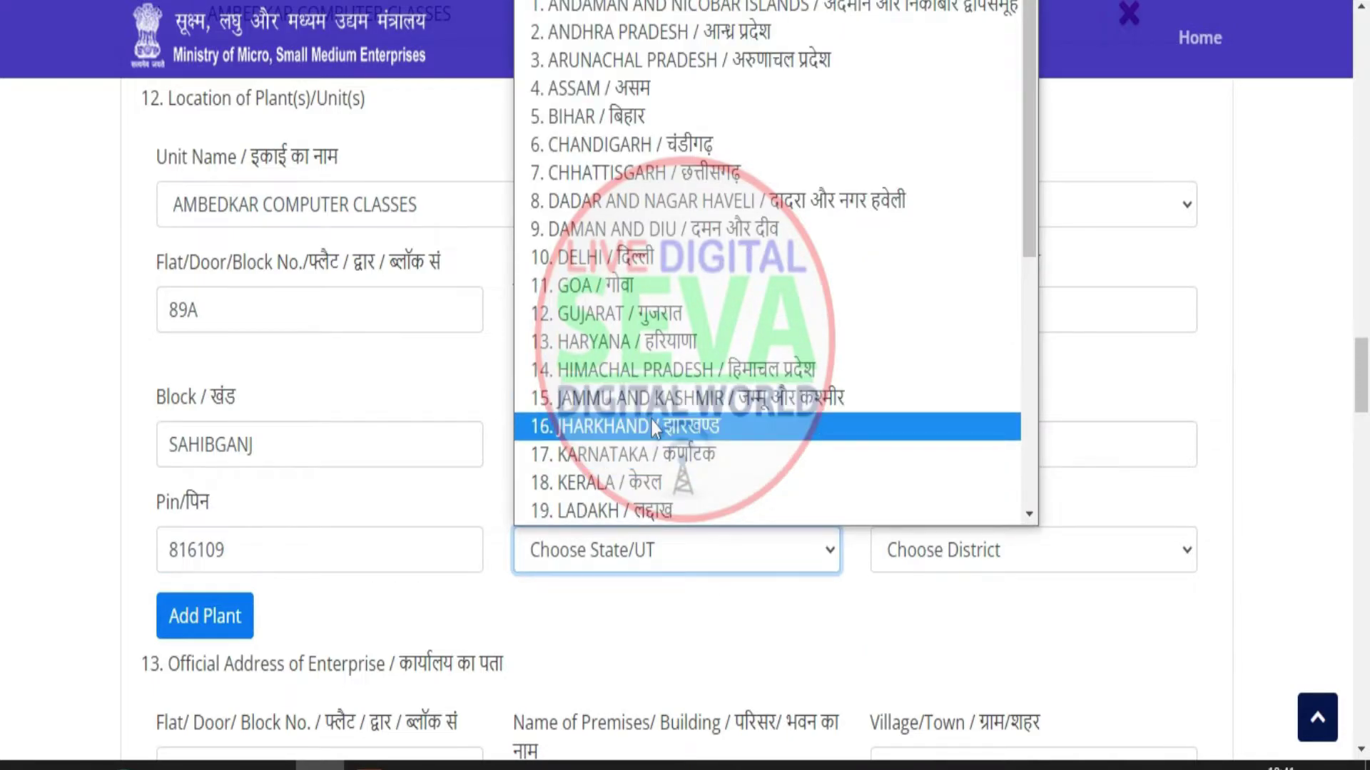
pyautogui.click(650, 420)
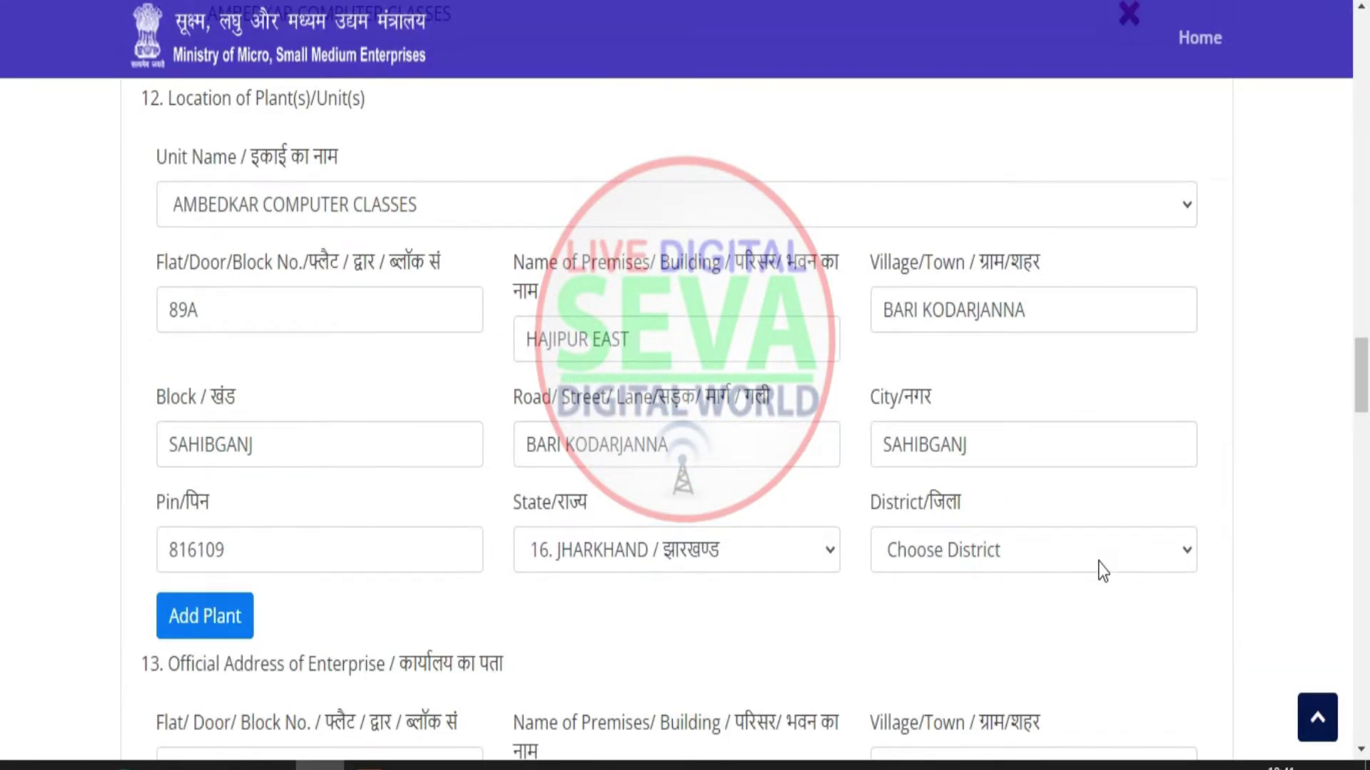
pyautogui.click(1102, 570)
pyautogui.scroll(-2, 1113, 337)
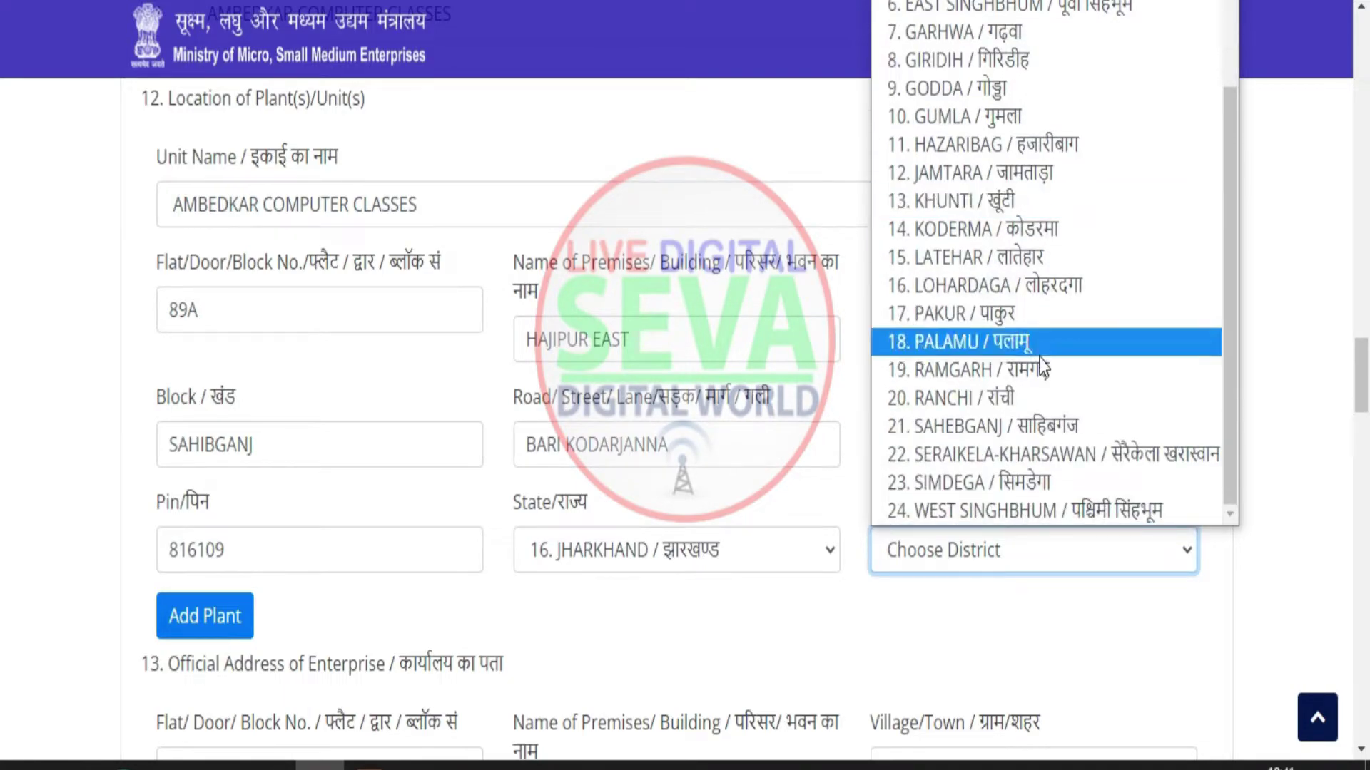
pyautogui.click(994, 427)
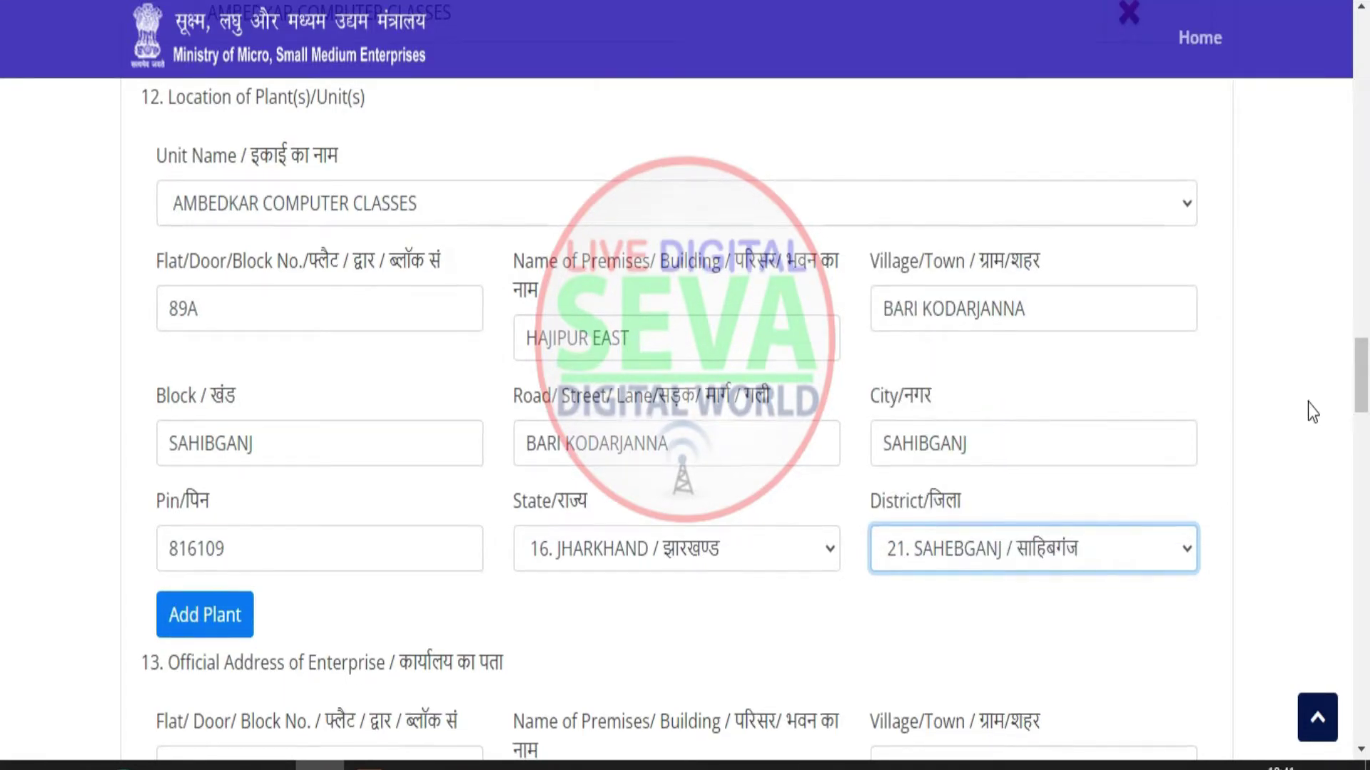
pyautogui.scroll(-5, 1308, 404)
# Step: Enter the official address's flat number, premises name and village/town
pyautogui.click(366, 299)
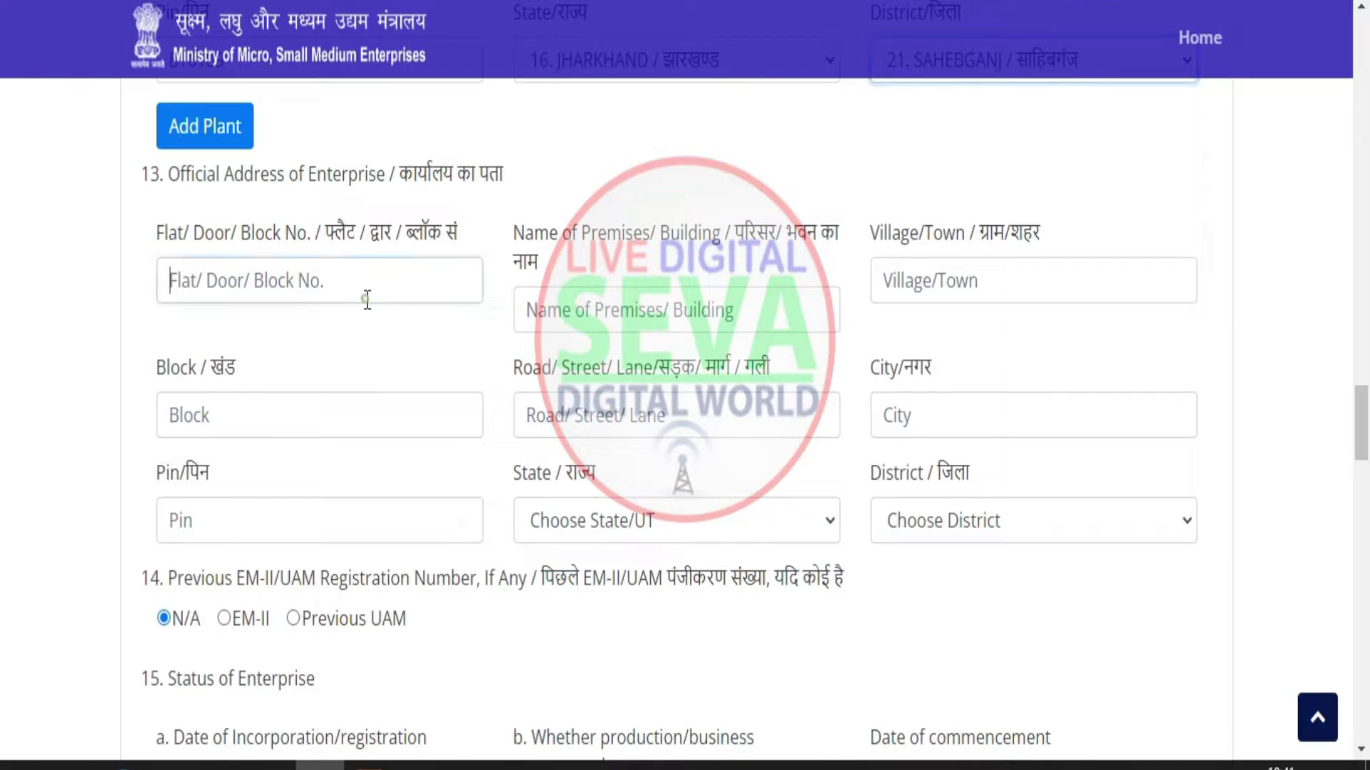
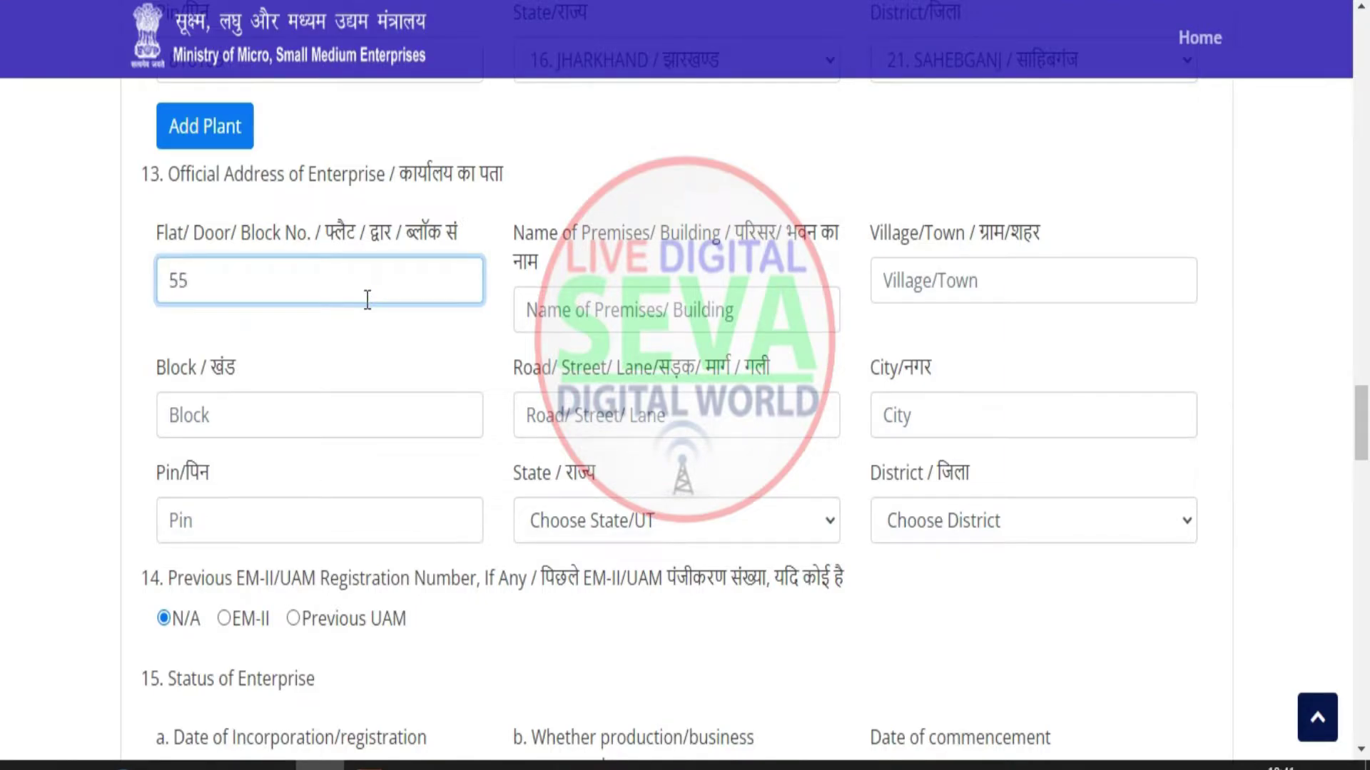
pyautogui.click(622, 294)
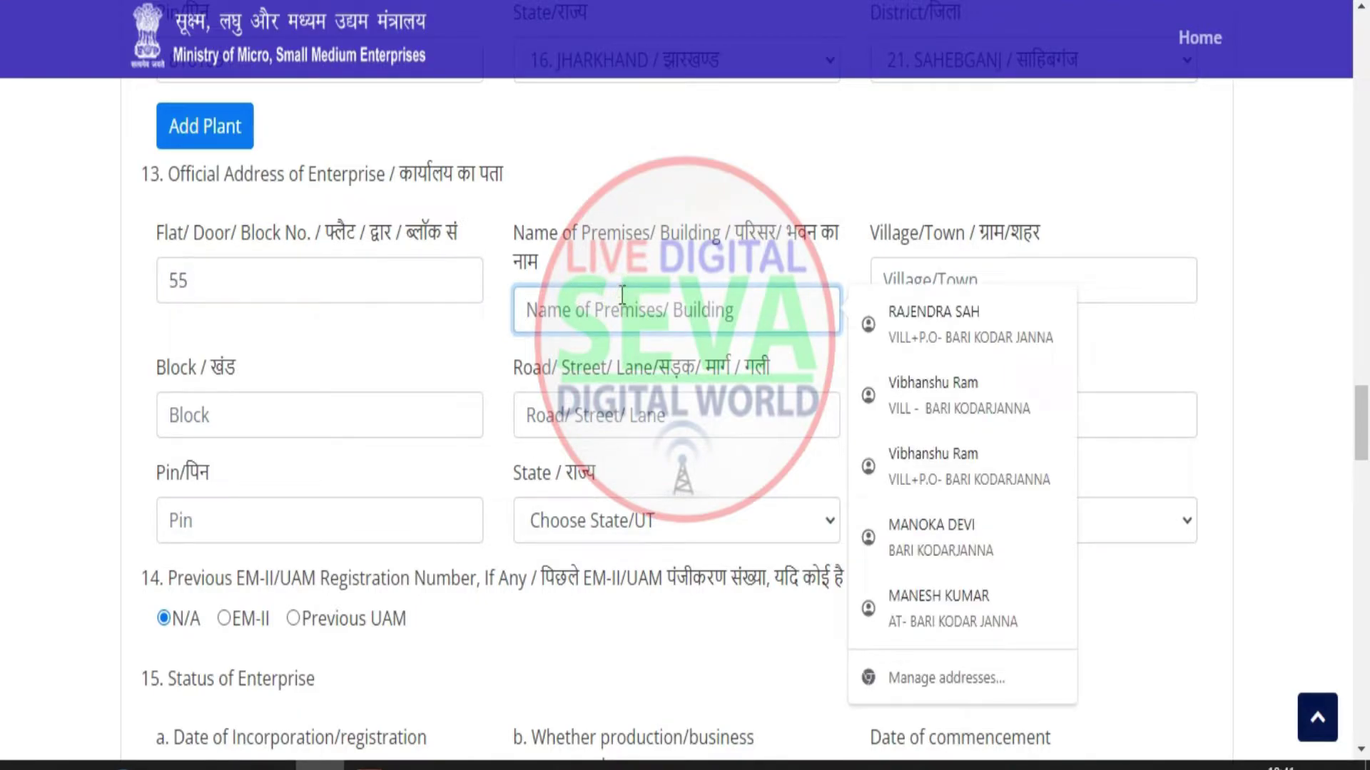
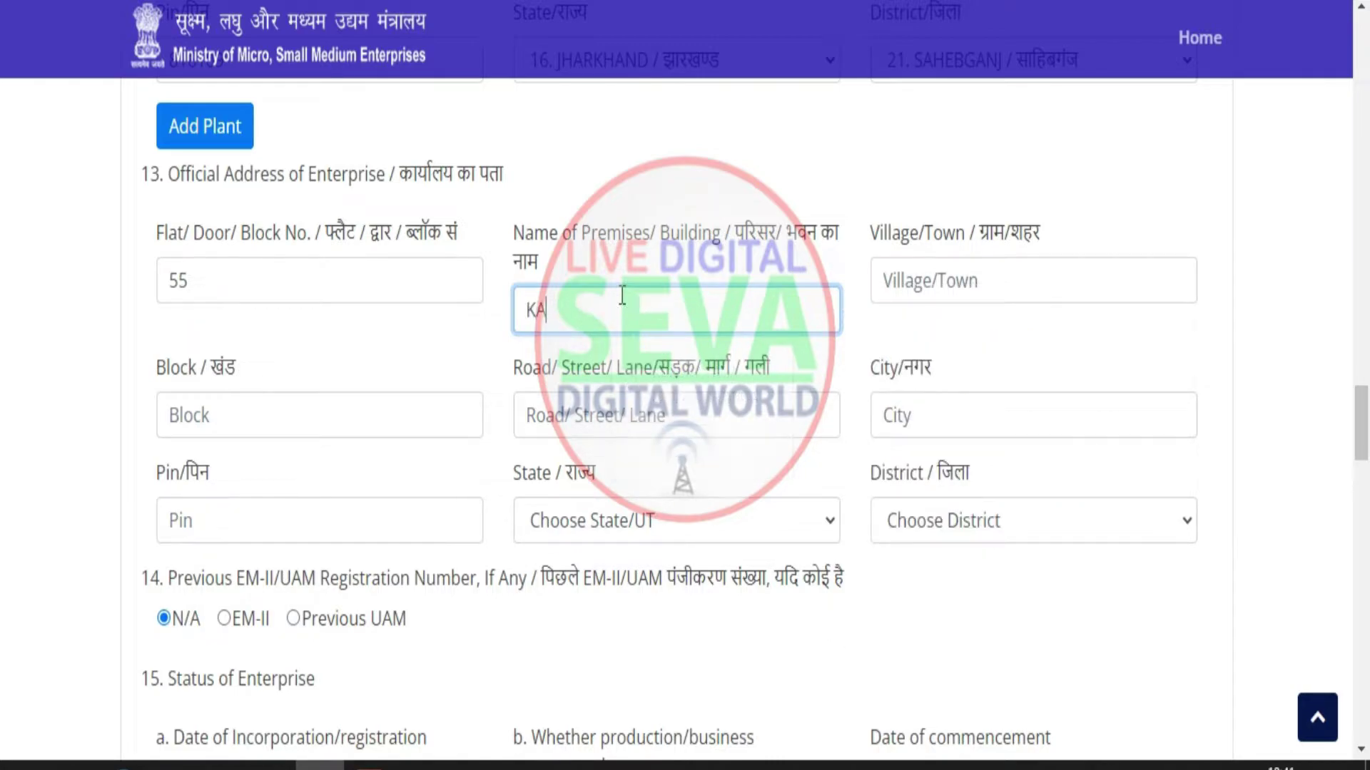
pyautogui.click(1028, 271)
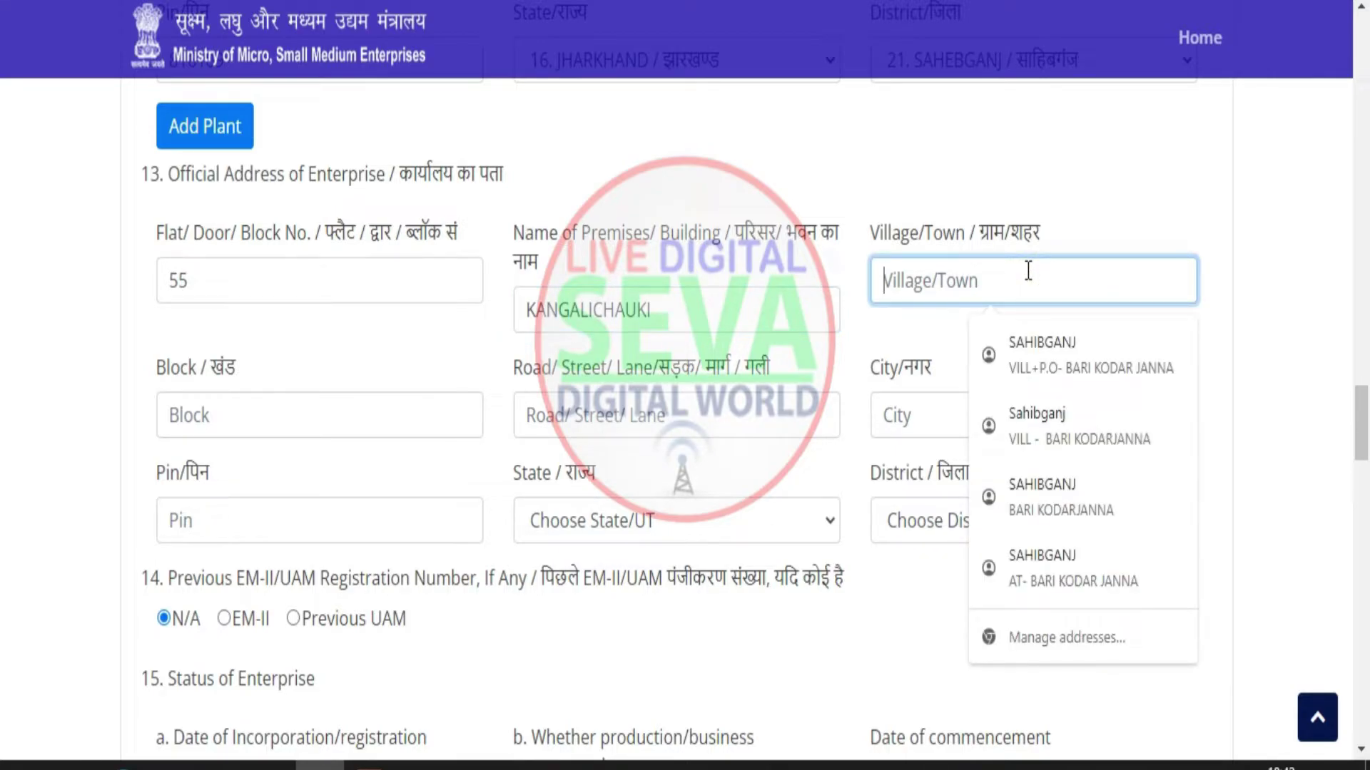
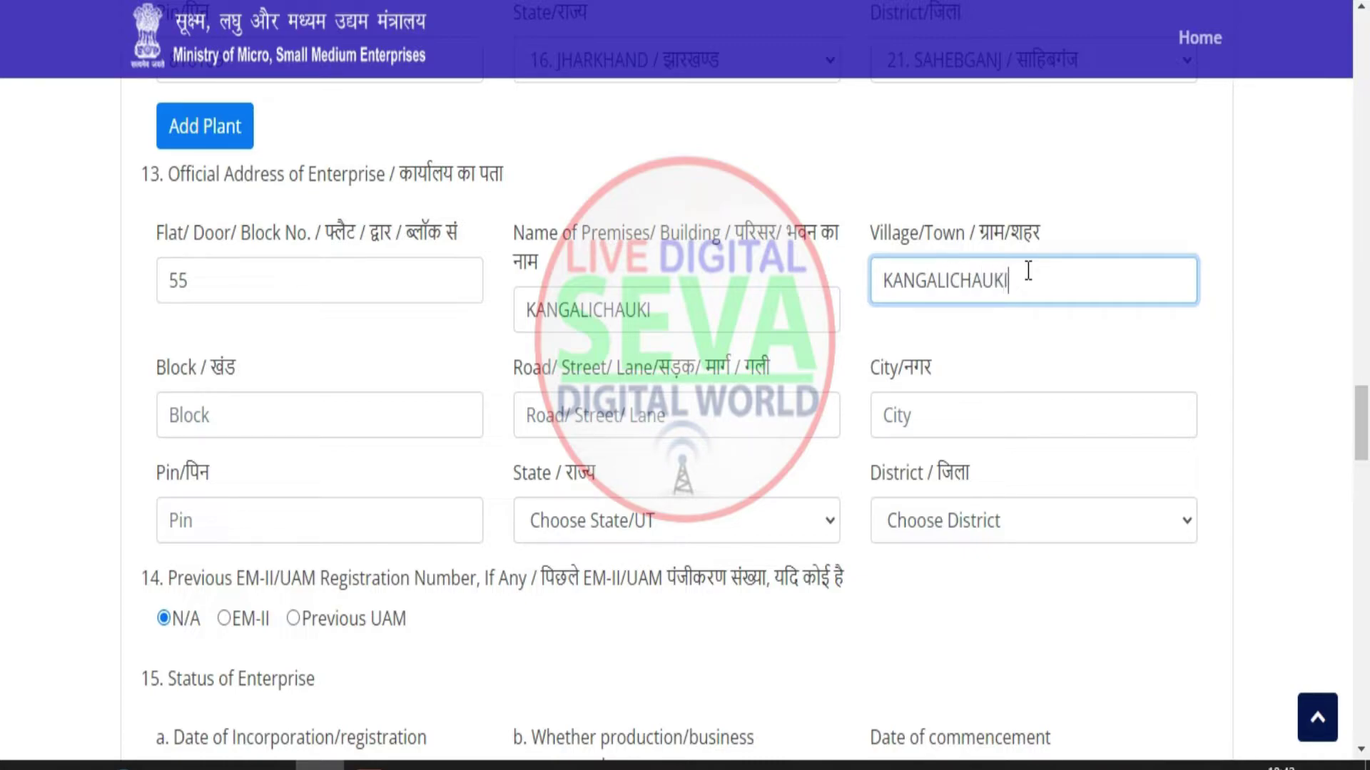
# Step: Fill in the official address's block, road, city BHAGALPUR and PIN code
pyautogui.scroll(-2, 842, 261)
pyautogui.click(306, 286)
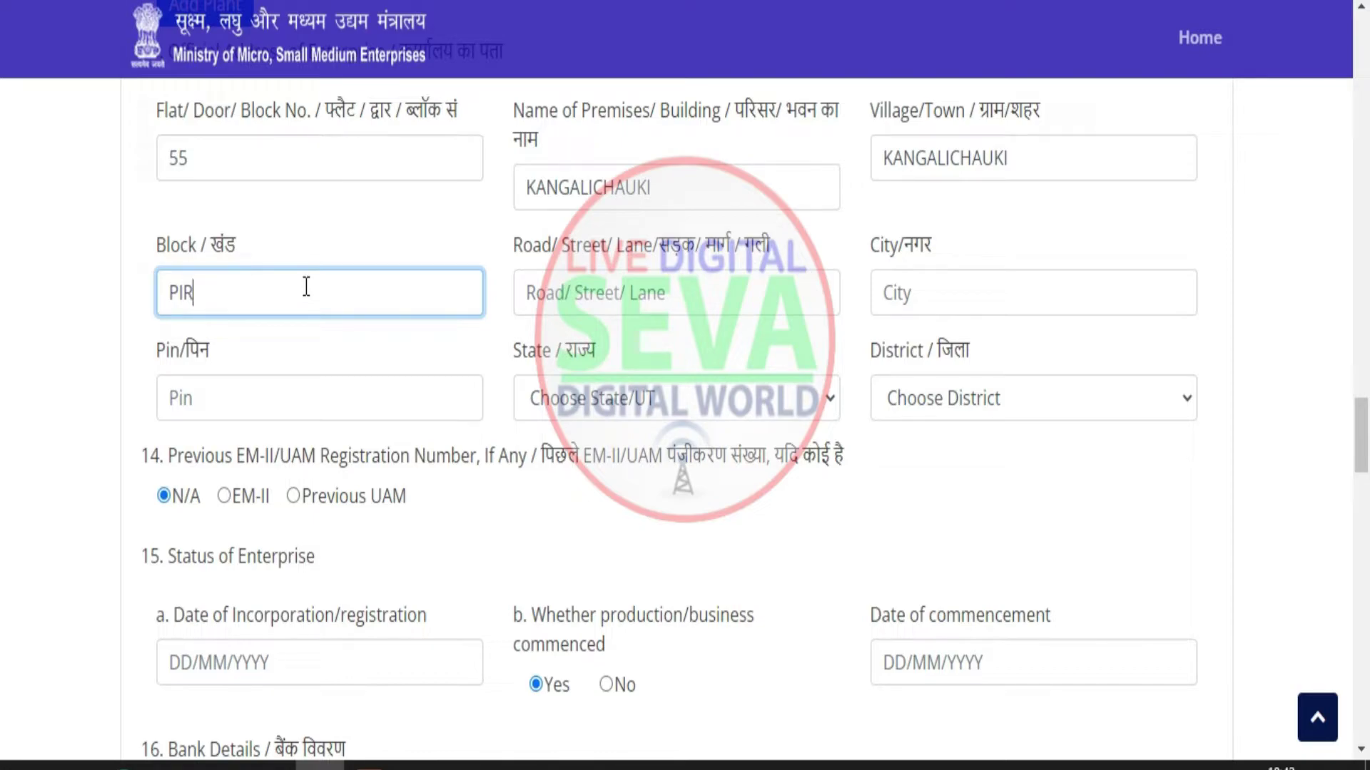
pyautogui.click(664, 285)
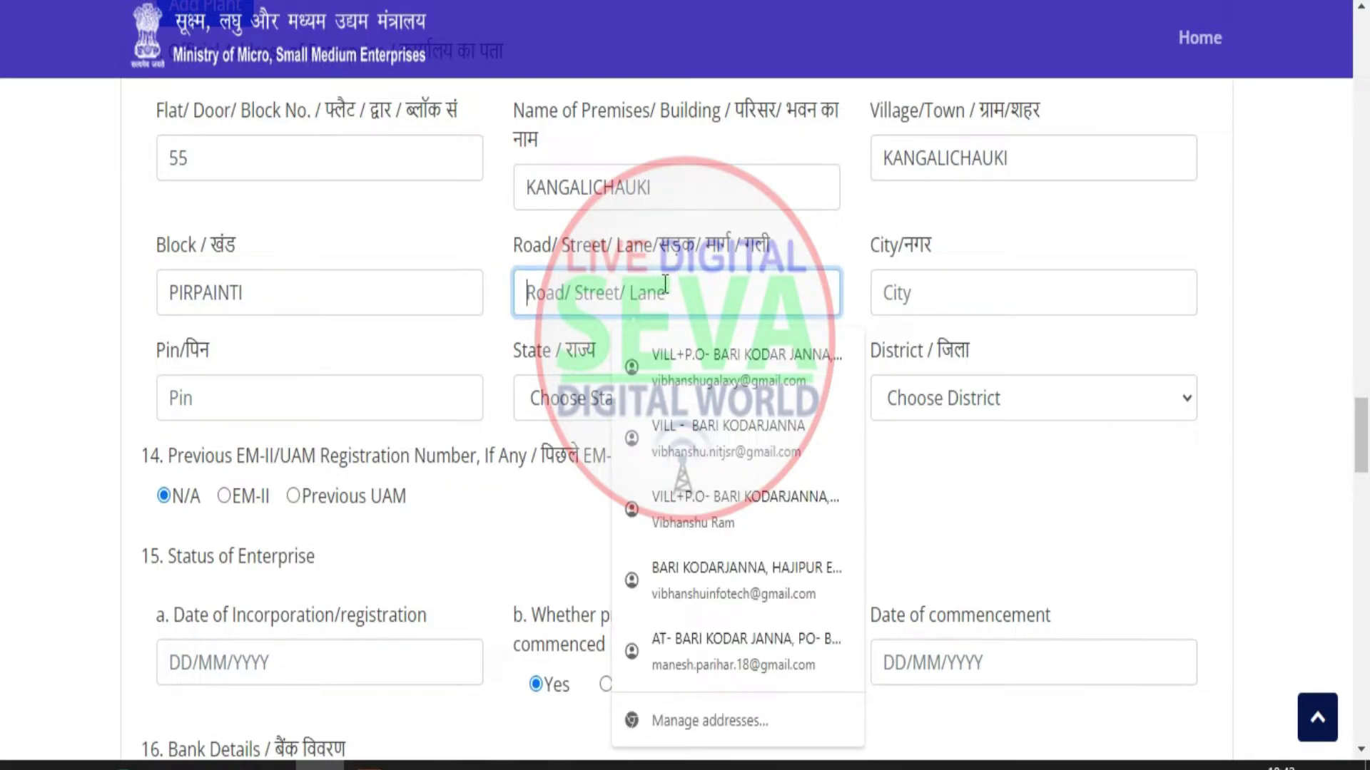
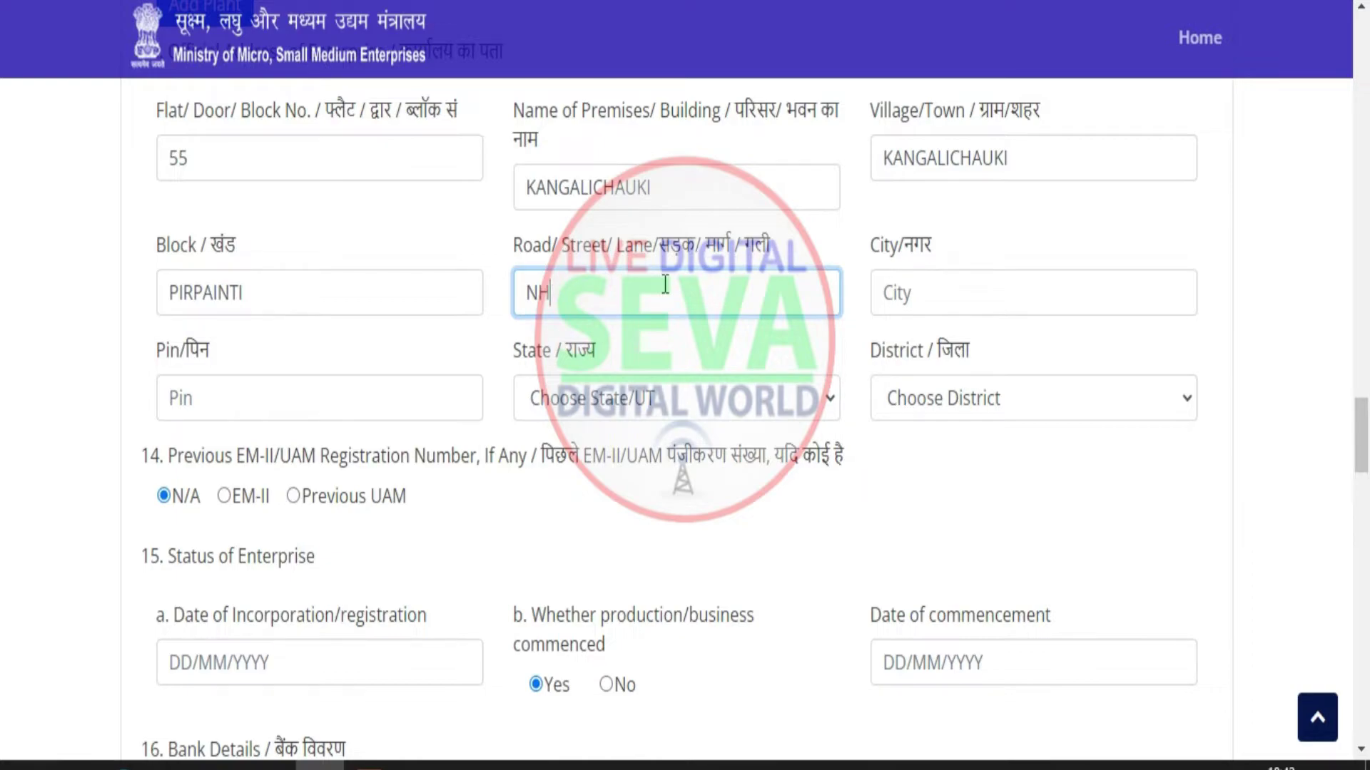
pyautogui.click(963, 287)
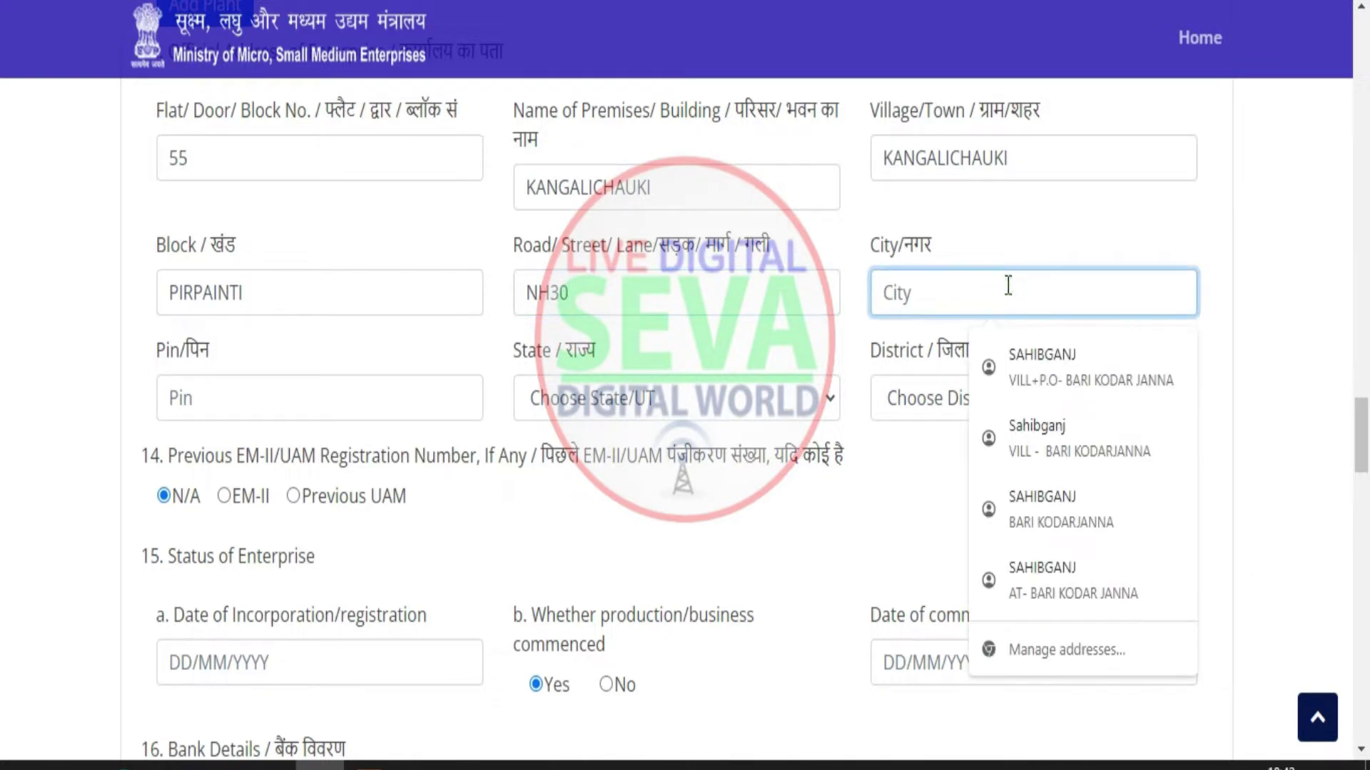
pyautogui.write('BHA')
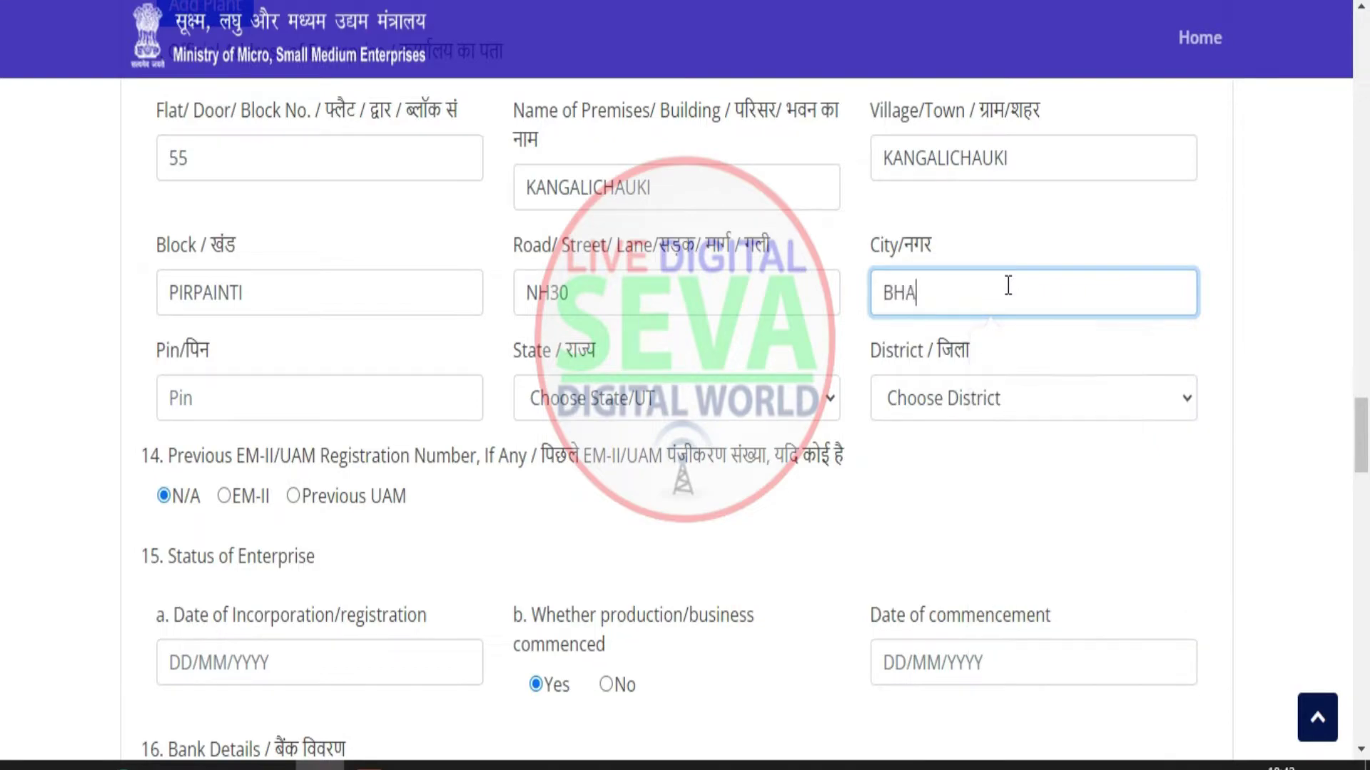
pyautogui.write('GALPUR')
pyautogui.click(250, 390)
pyautogui.write('8')
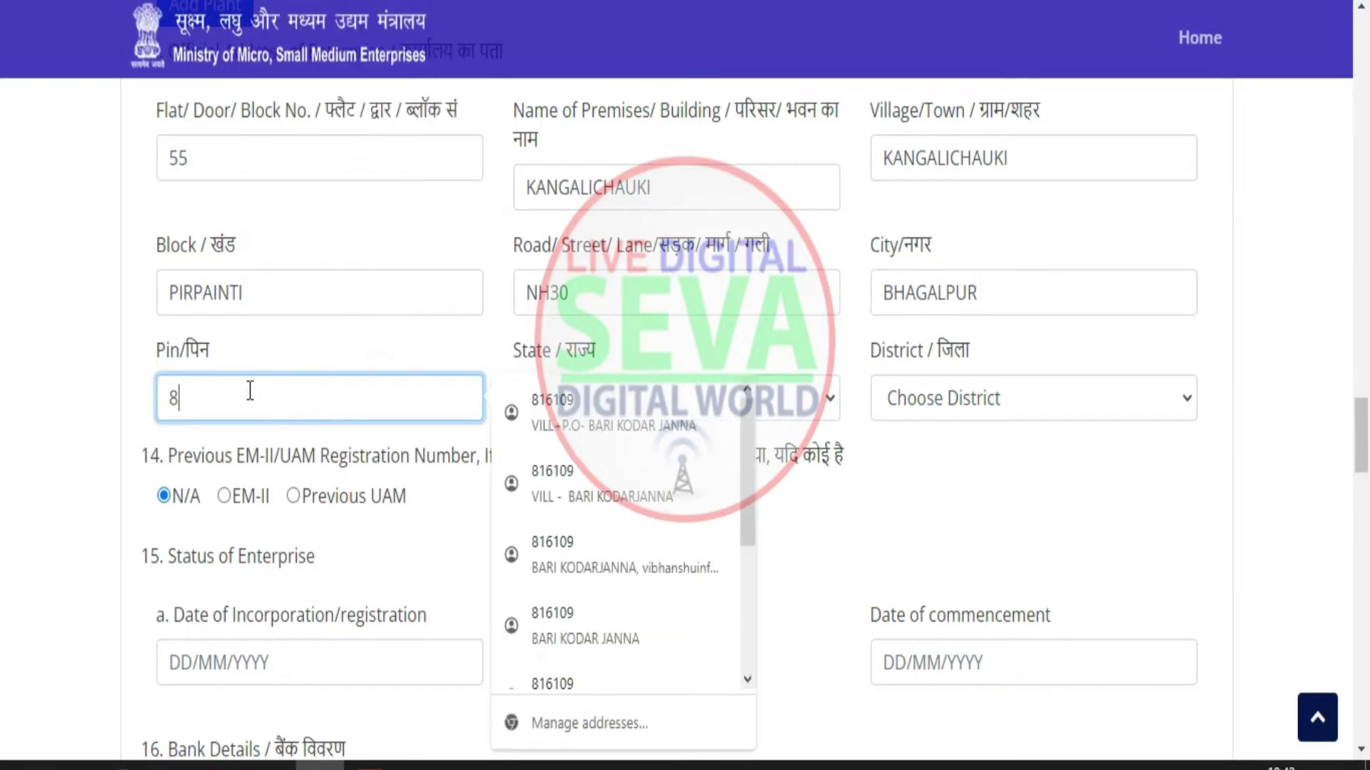
pyautogui.write('13209')
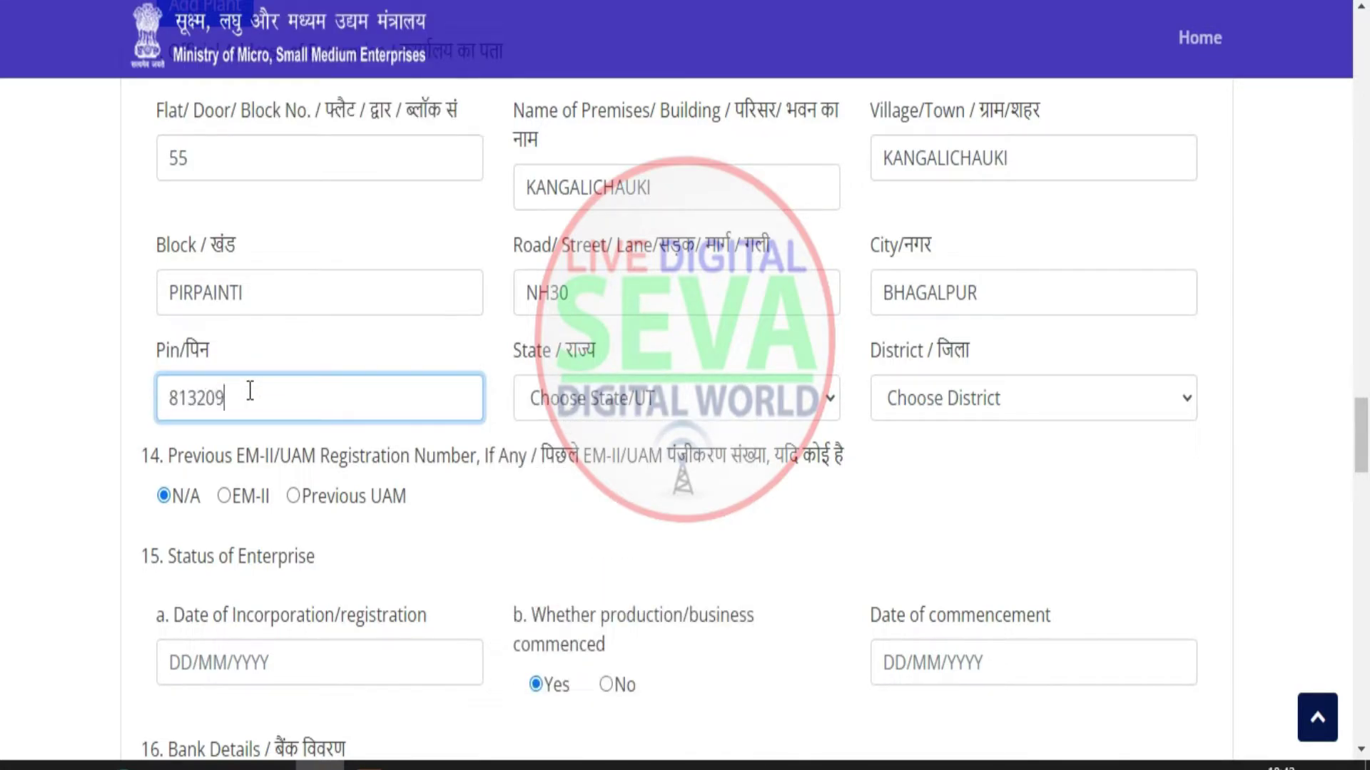
# Step: Choose state BIHAR and district BHAGALPUR for the official address
pyautogui.click(604, 389)
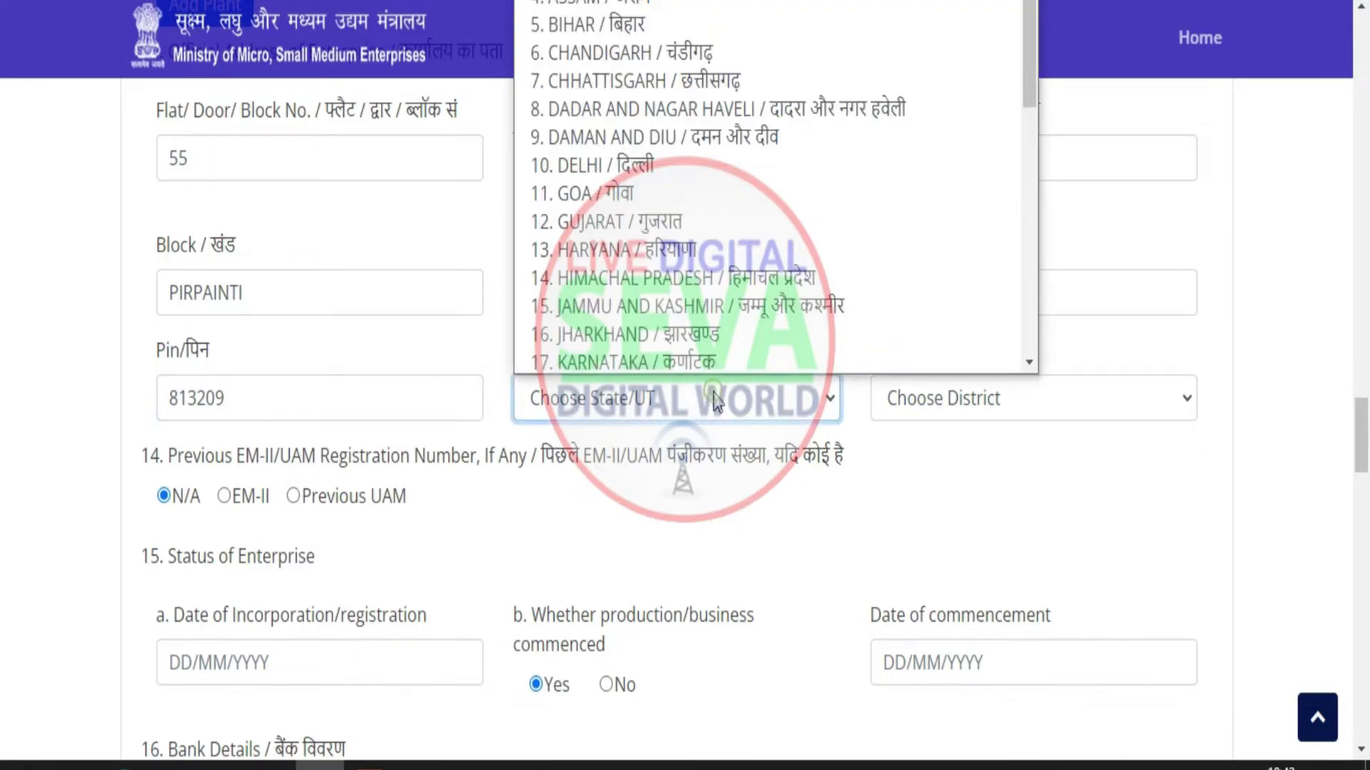
pyautogui.click(613, 23)
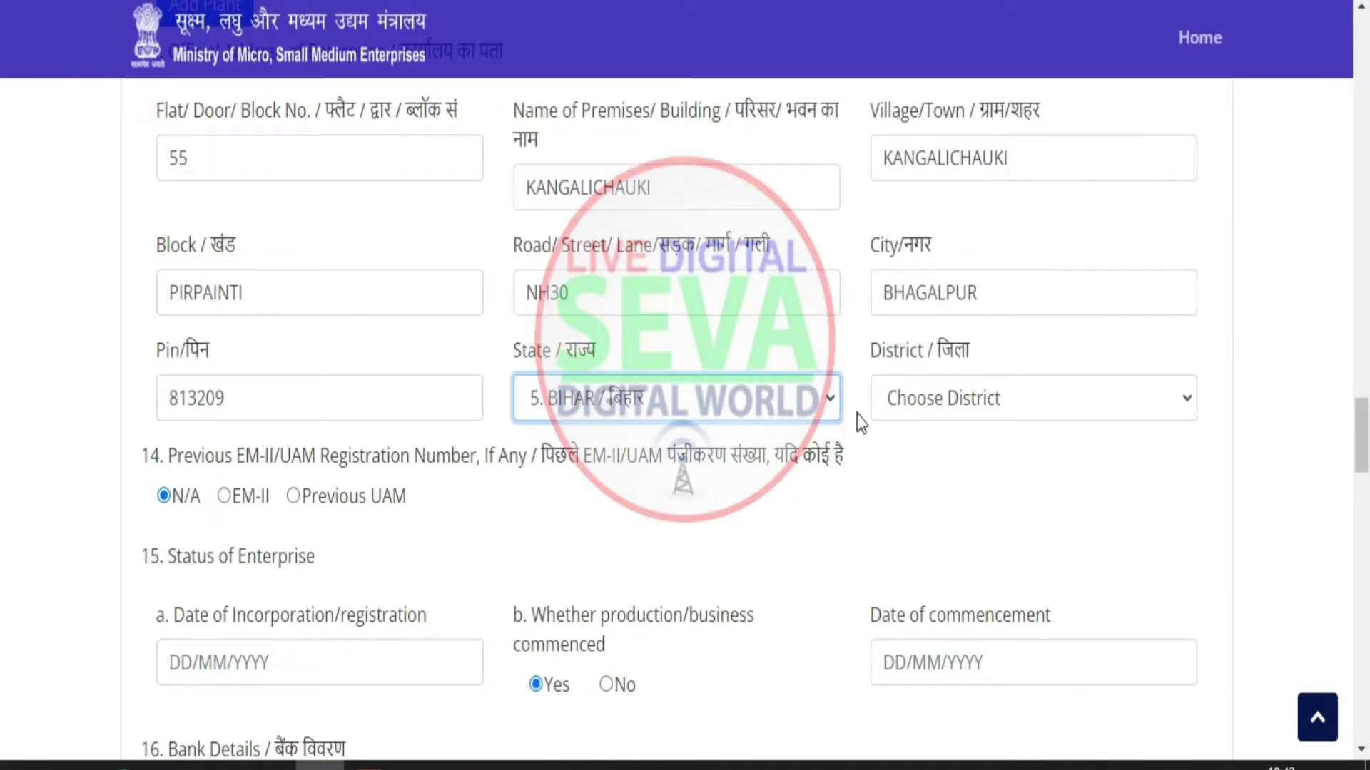
pyautogui.click(981, 400)
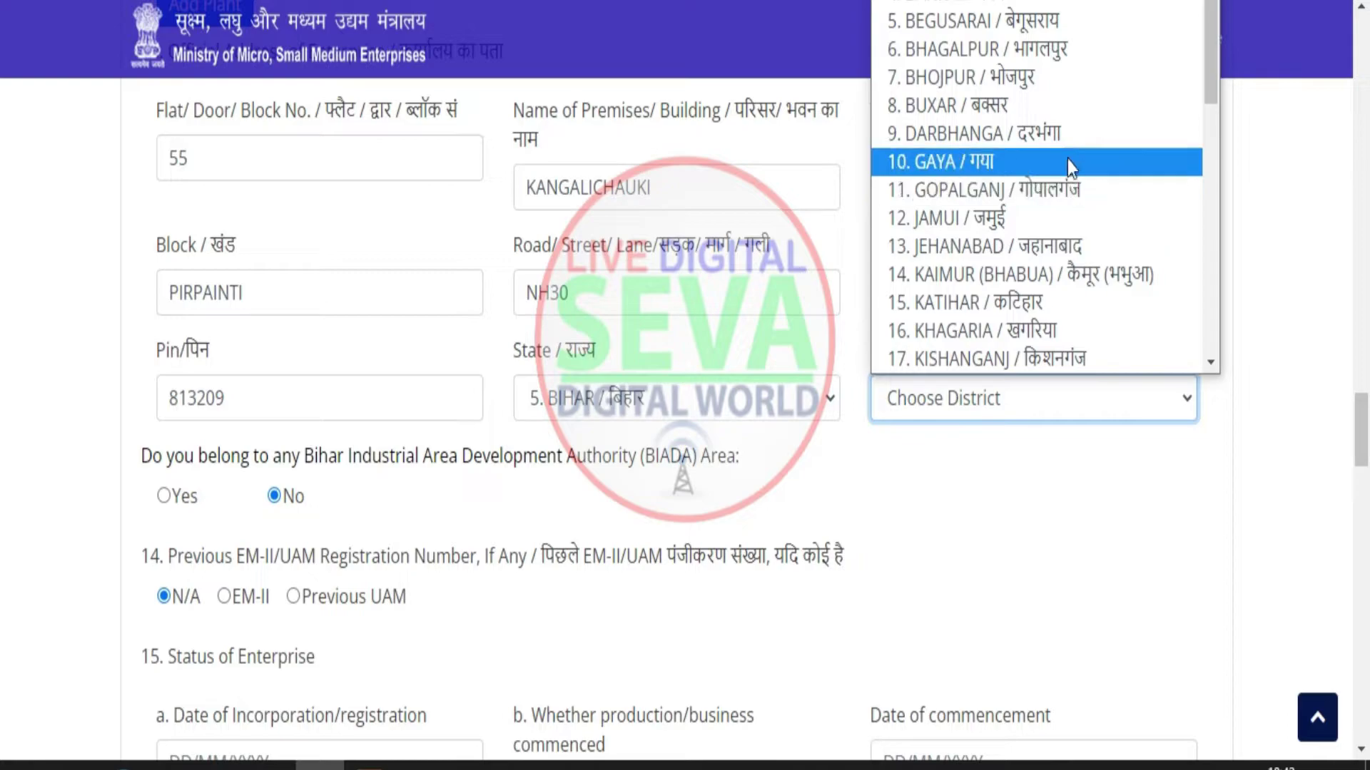
pyautogui.click(1011, 49)
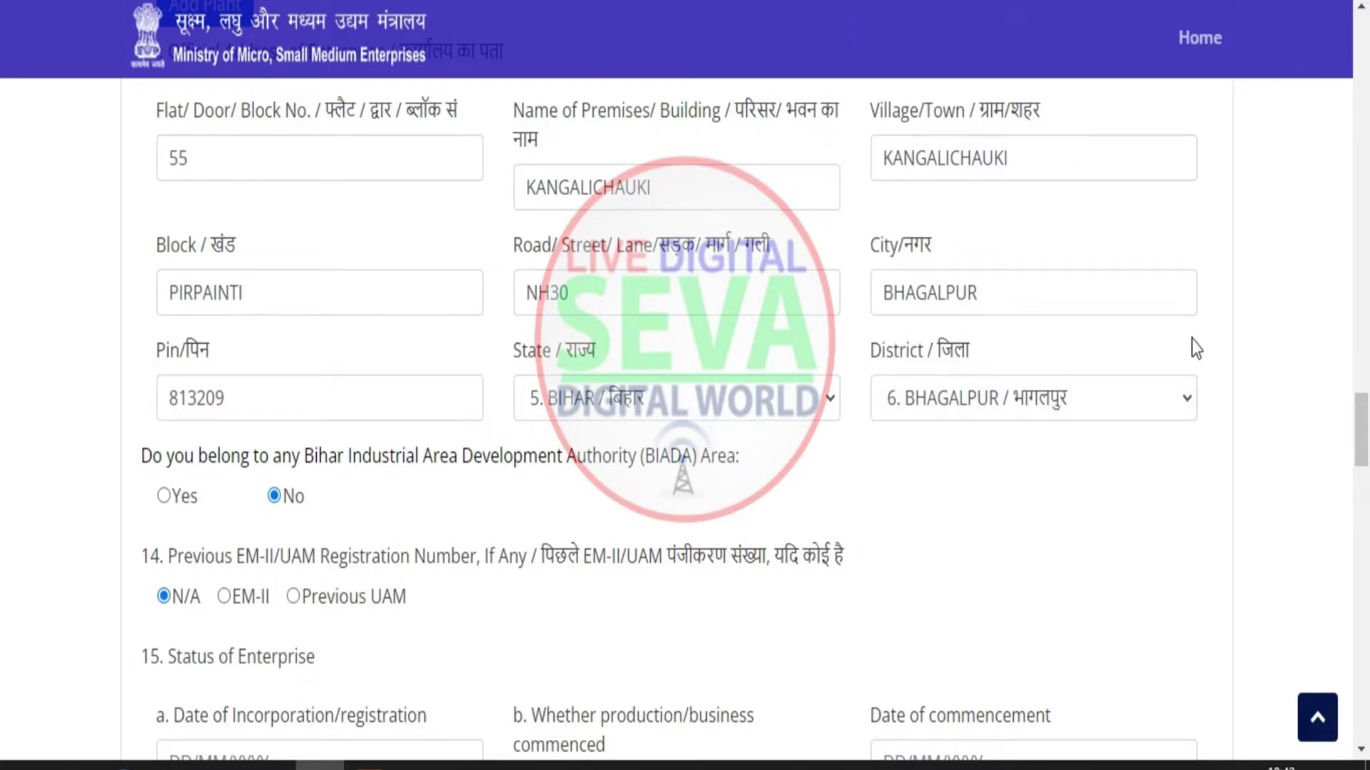
pyautogui.scroll(-2, 1191, 339)
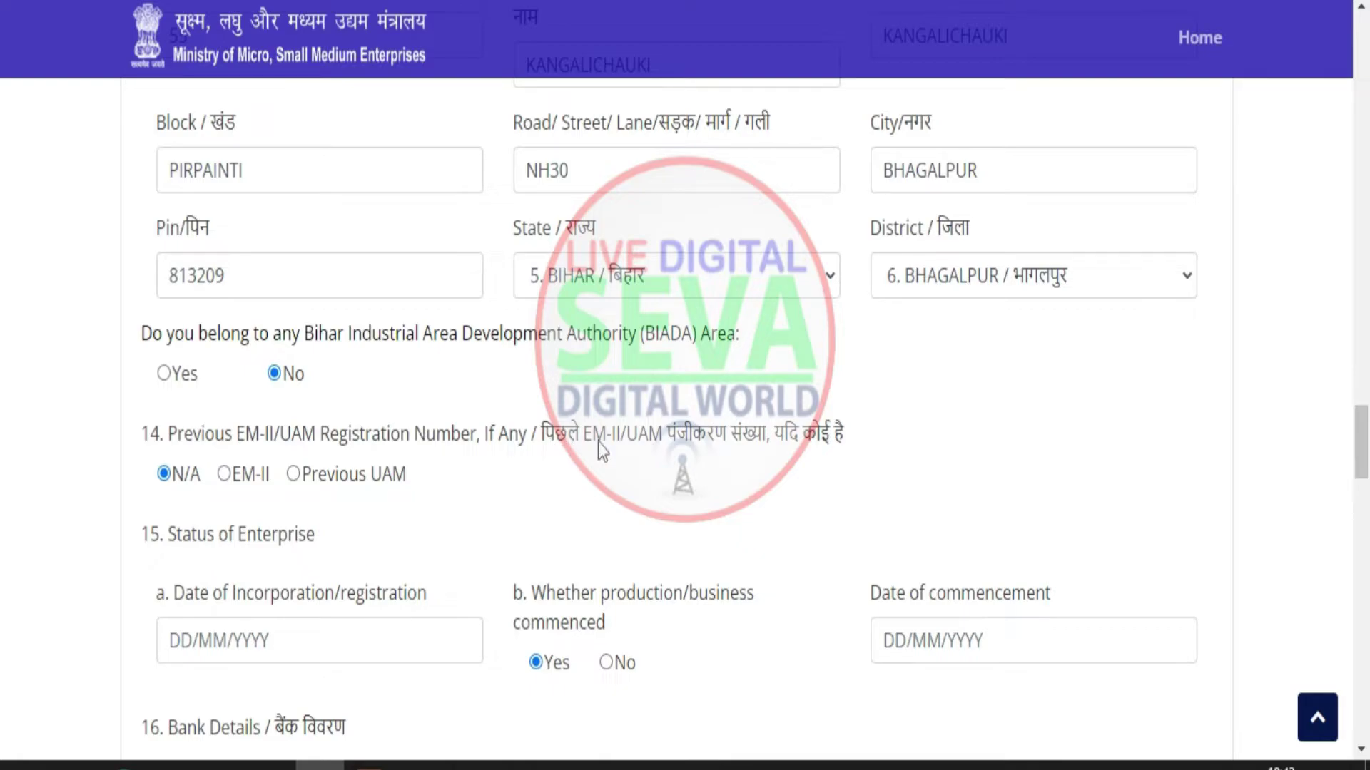
# Step: Set the Date of Incorporation to 05/01/2022 in the calendar
pyautogui.scroll(-3, 599, 444)
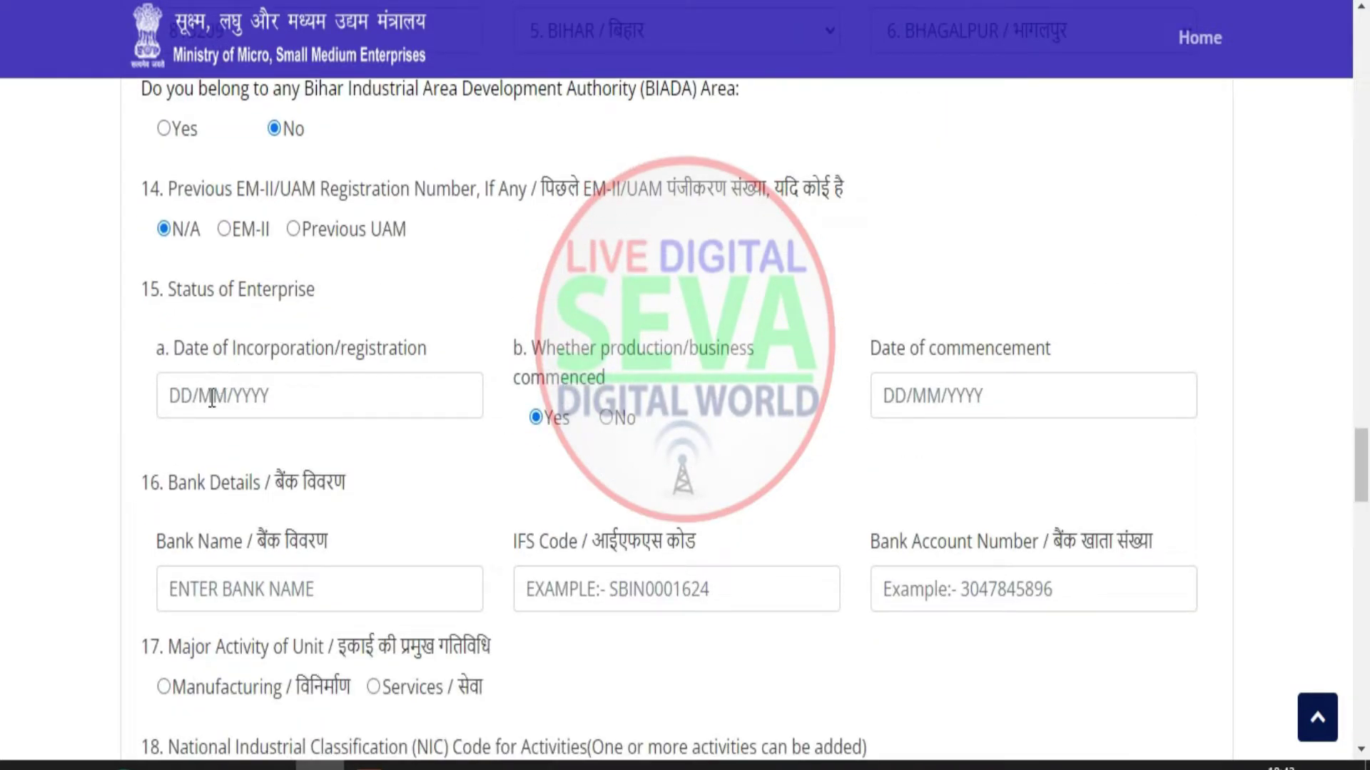
pyautogui.click(170, 397)
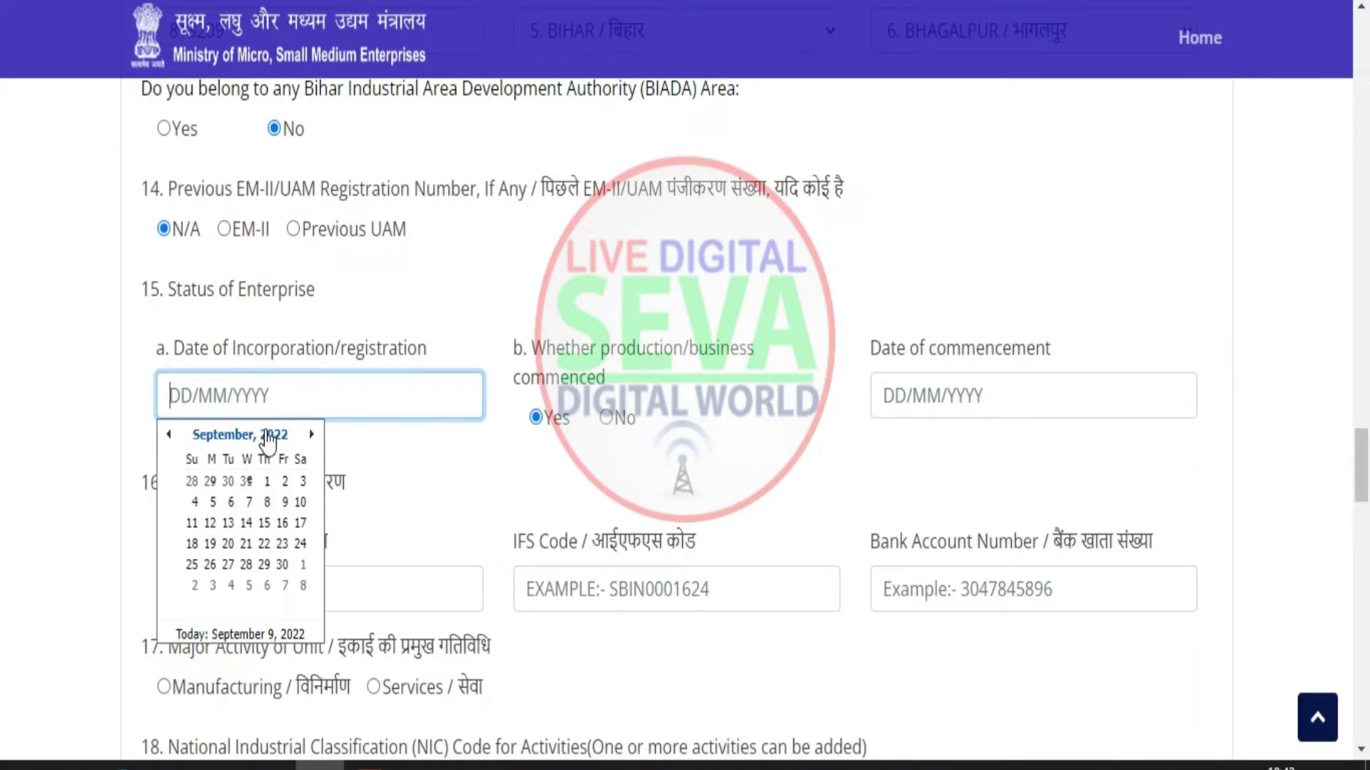
pyautogui.click(169, 434)
pyautogui.click(169, 433)
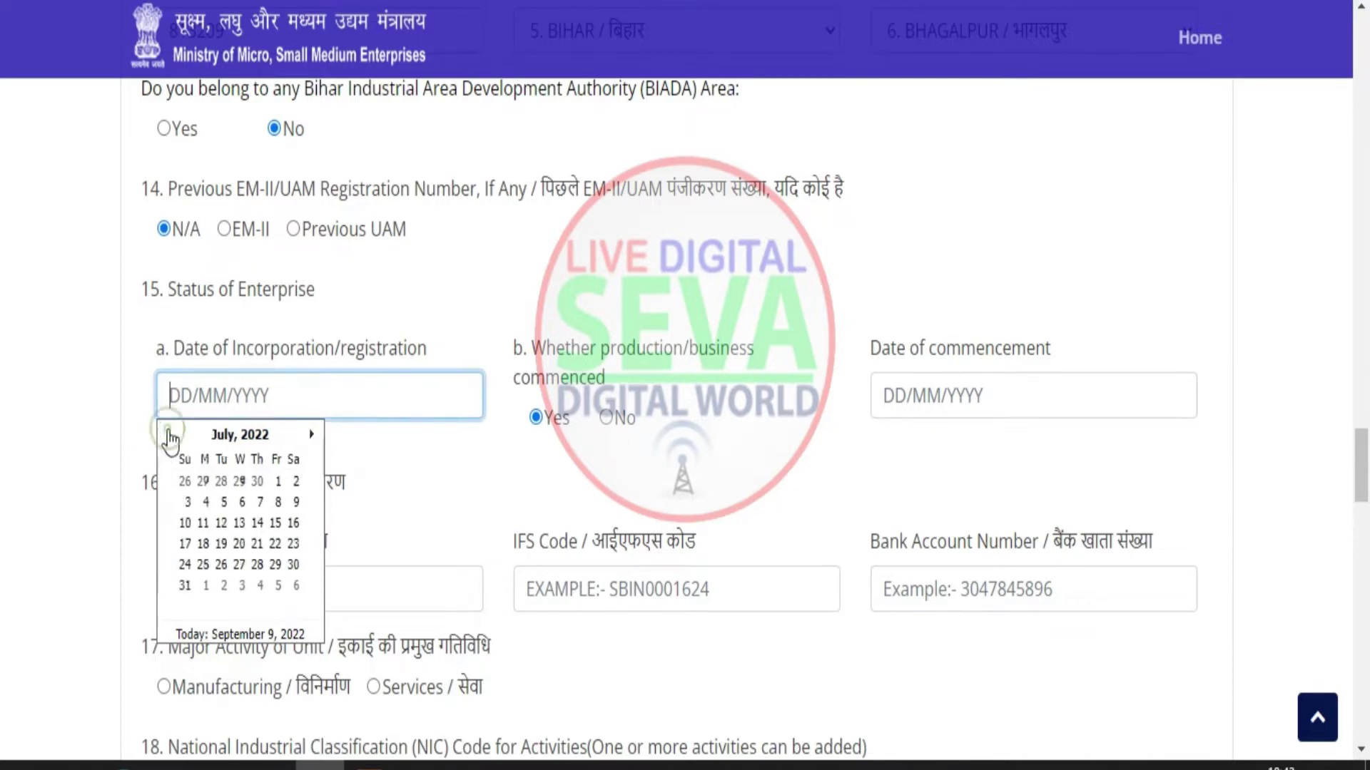
pyautogui.click(169, 433)
pyautogui.click(168, 433)
pyautogui.click(168, 433)
pyautogui.click(168, 433)
pyautogui.click(168, 433)
pyautogui.click(170, 433)
pyautogui.click(247, 501)
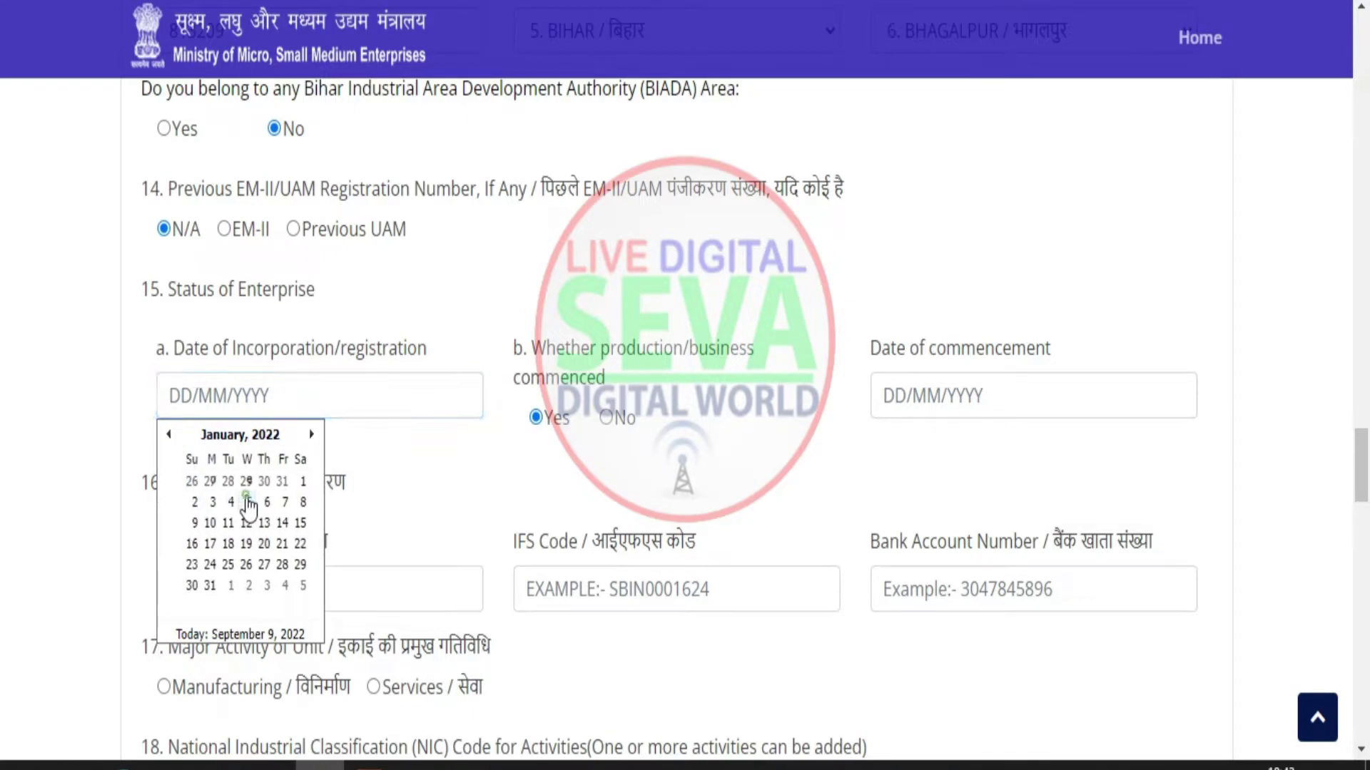
# Step: Set the Date of Commencement to 08/09/2022
pyautogui.click(903, 400)
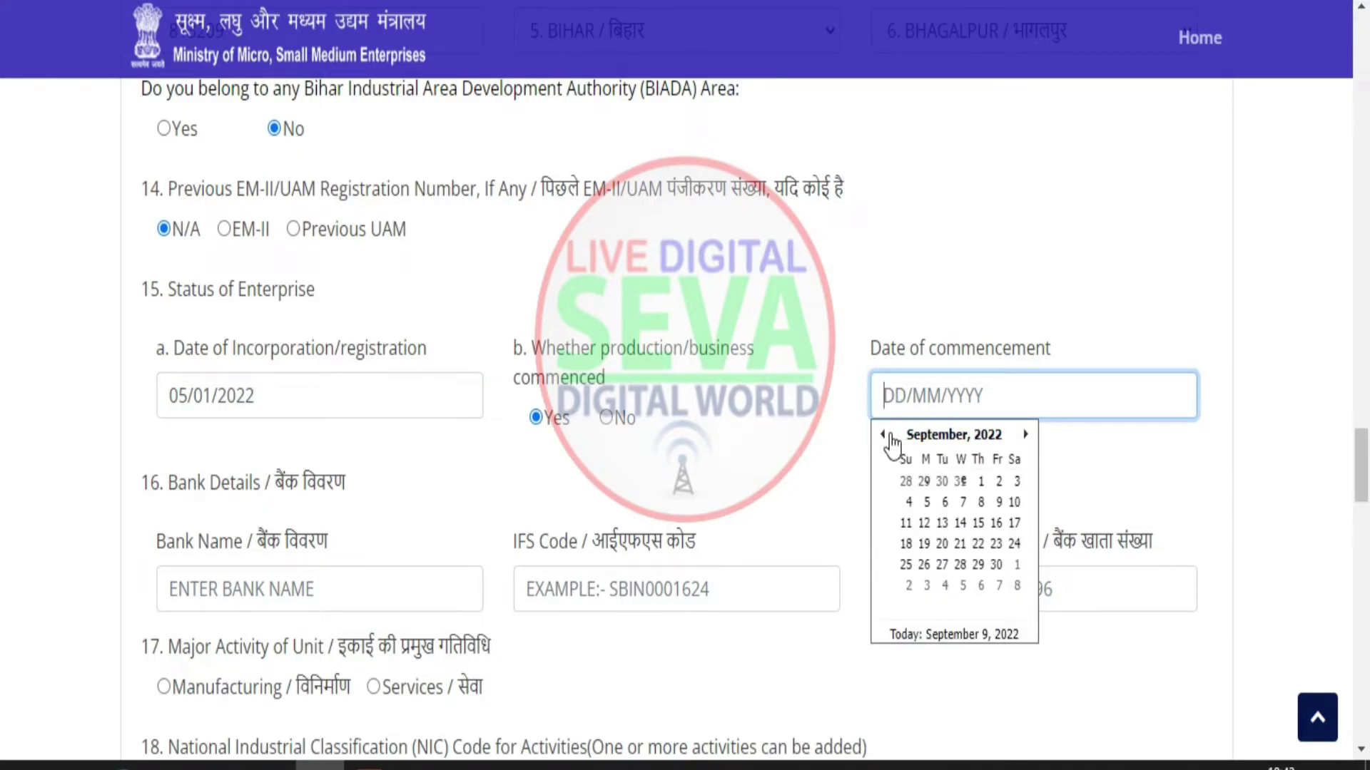
pyautogui.click(889, 435)
pyautogui.click(884, 434)
pyautogui.click(1025, 434)
pyautogui.click(1025, 434)
pyautogui.click(985, 504)
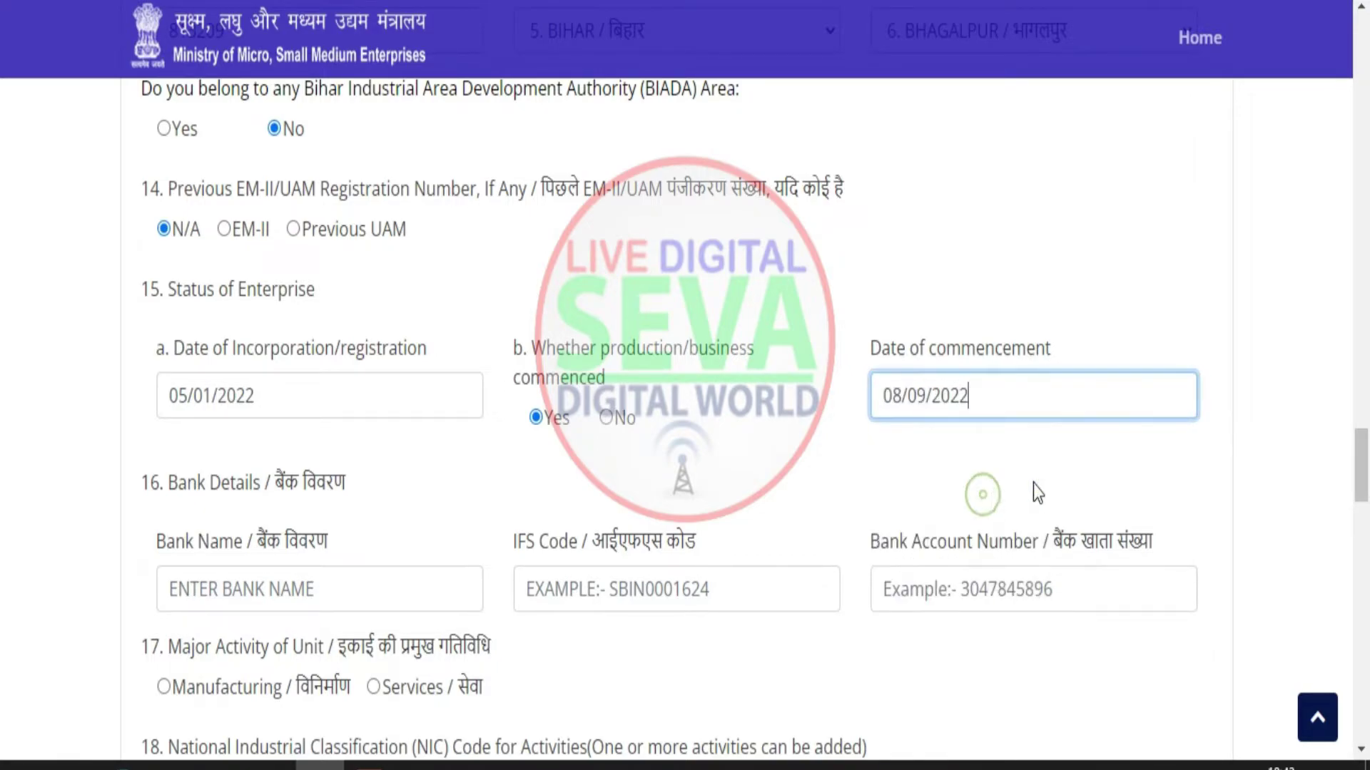
# Step: Enter bank SBI, IFS code SBIN0000173 and the account number, then choose Services as major activity
pyautogui.scroll(-2, 651, 576)
pyautogui.press('Tab')
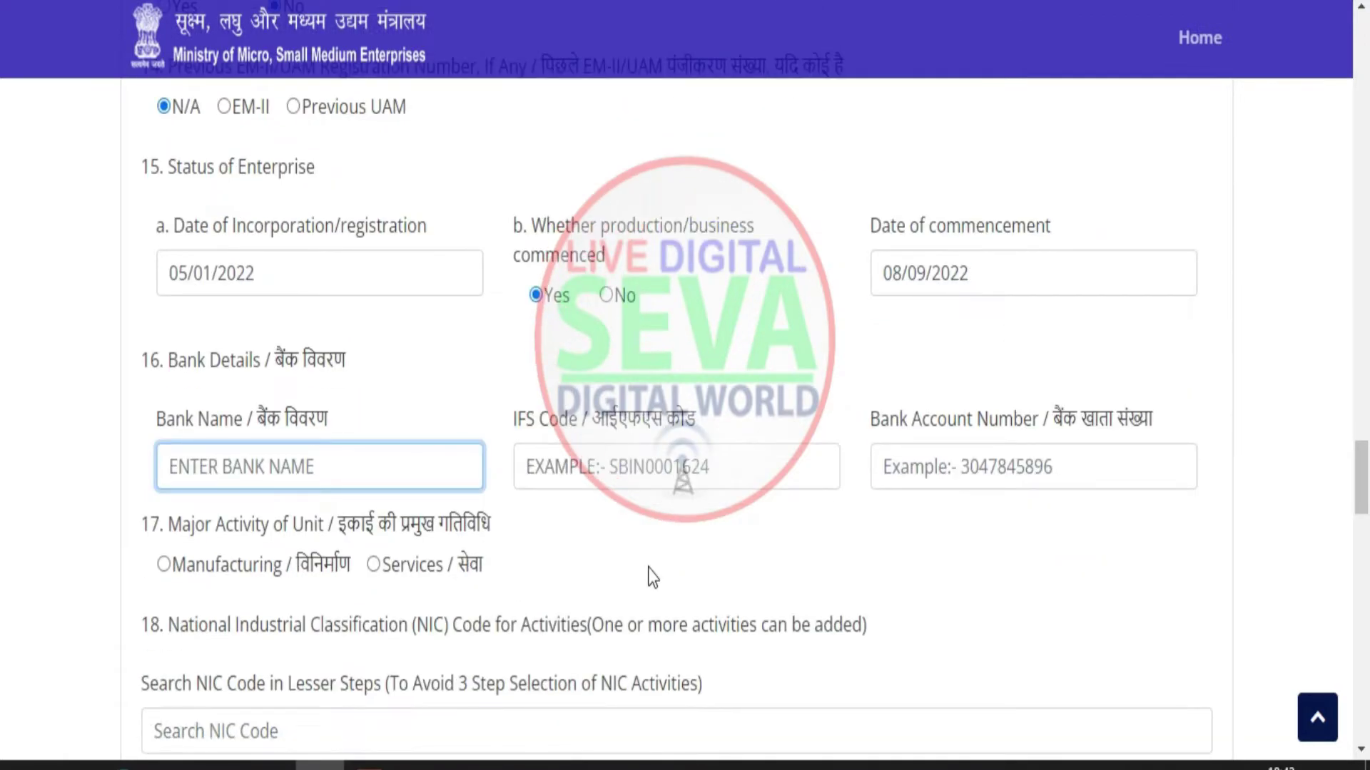
pyautogui.scroll(-7, 649, 569)
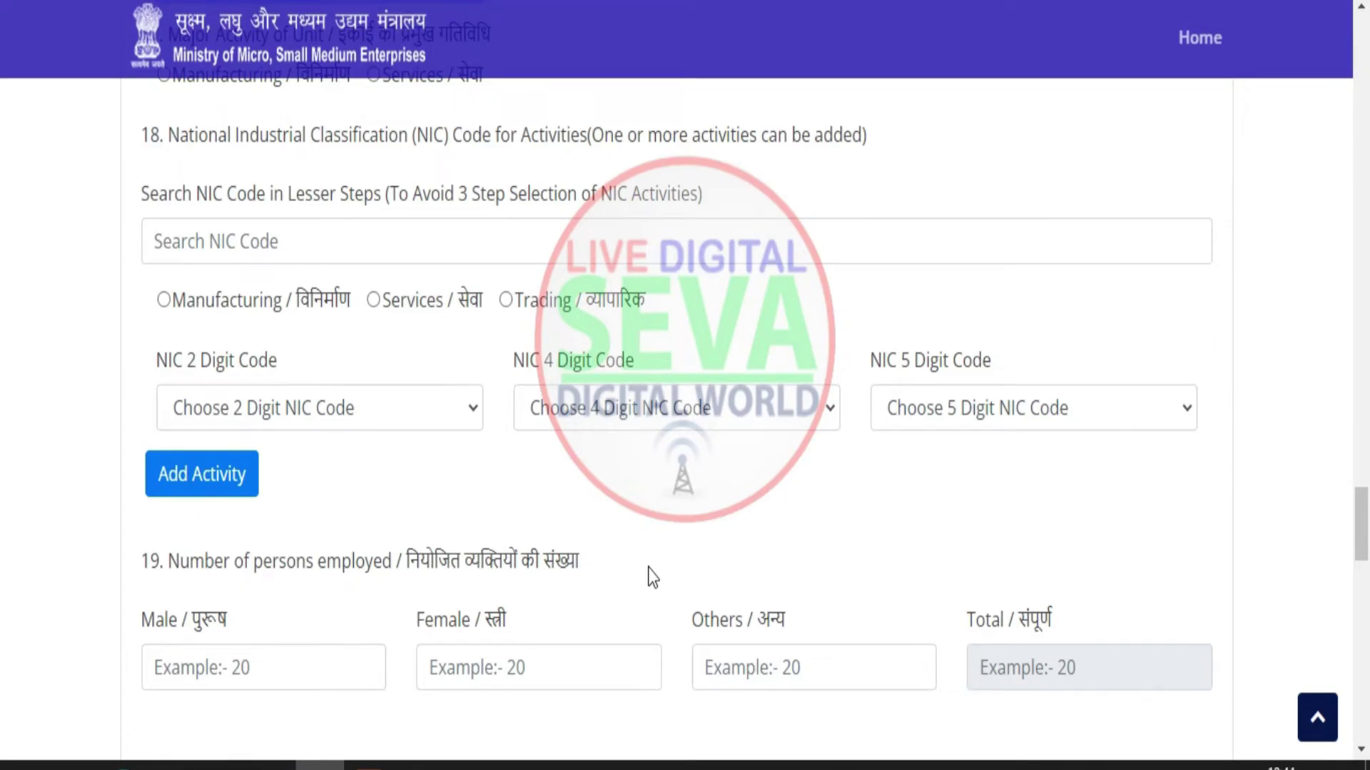
pyautogui.scroll(7, 651, 576)
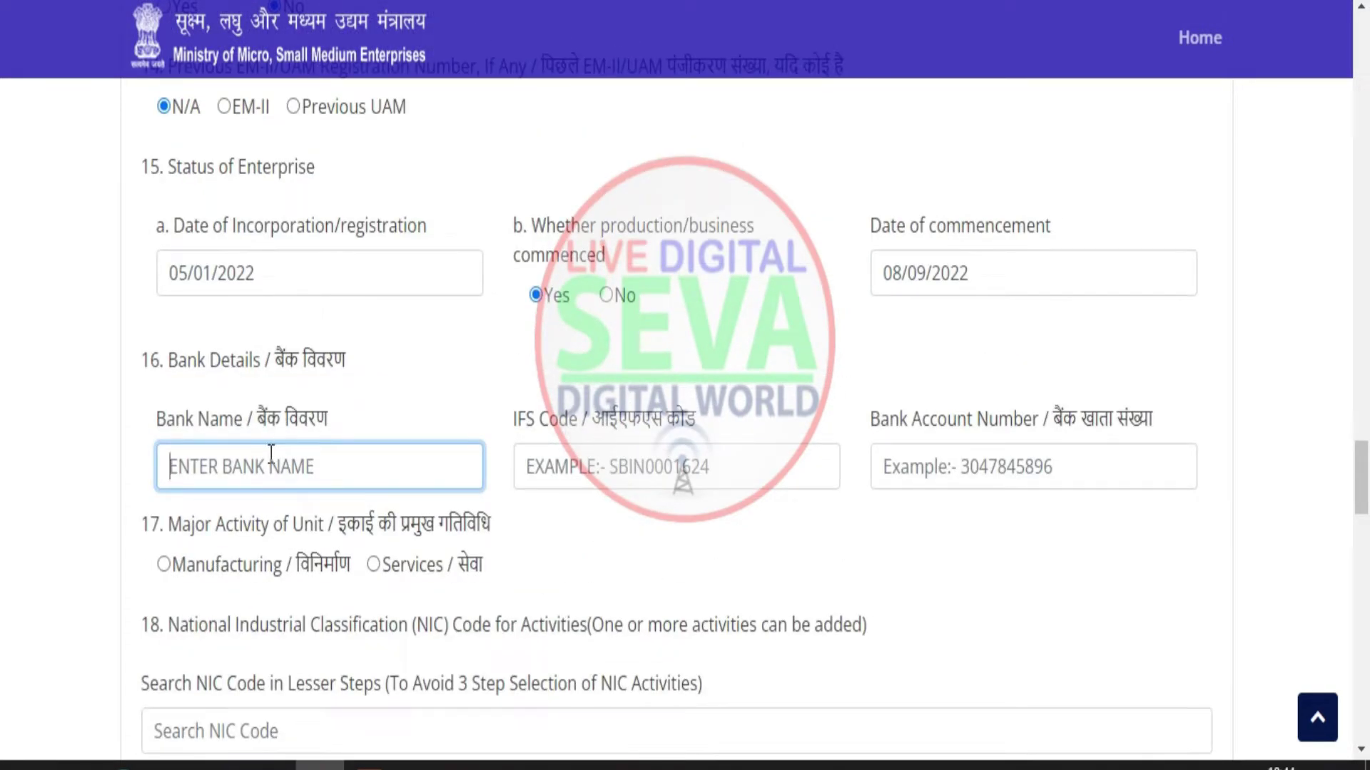
pyautogui.write('SBI')
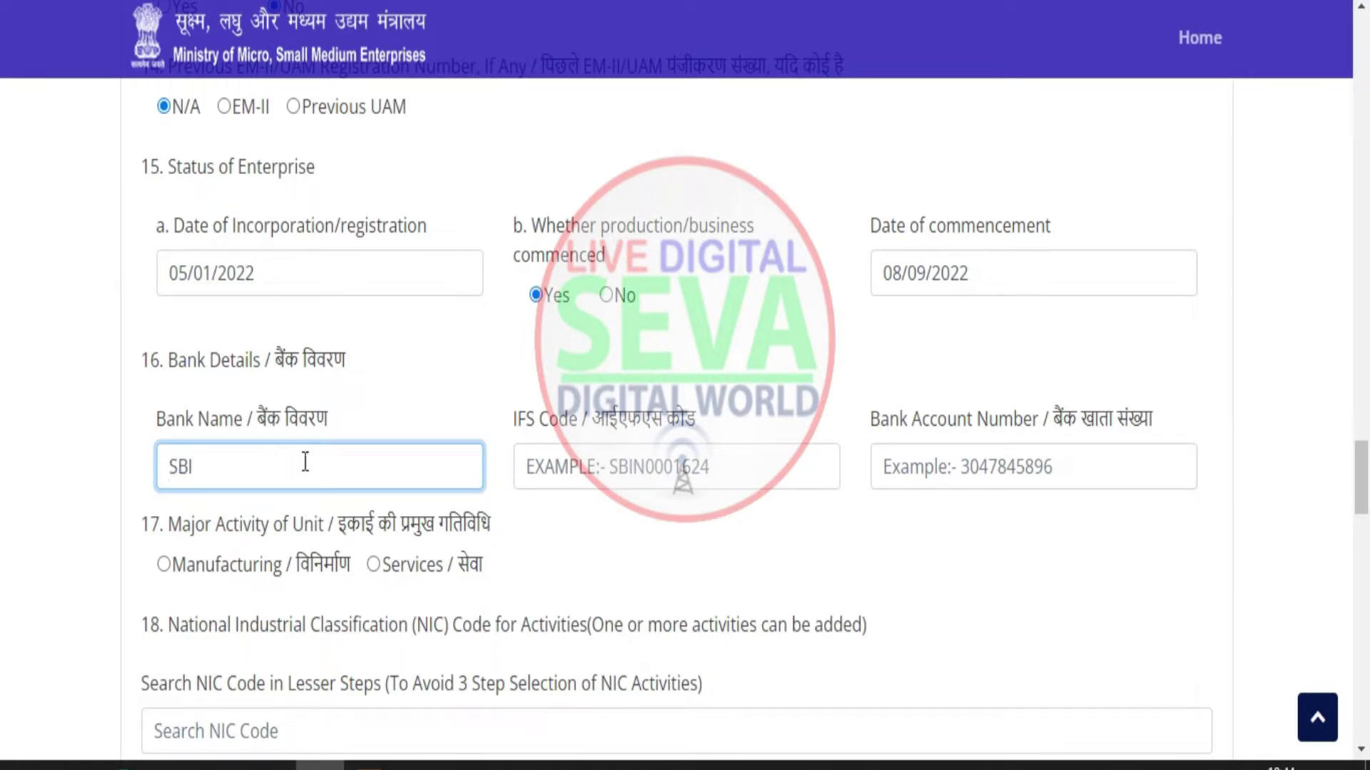
pyautogui.click(619, 478)
pyautogui.write('SBI')
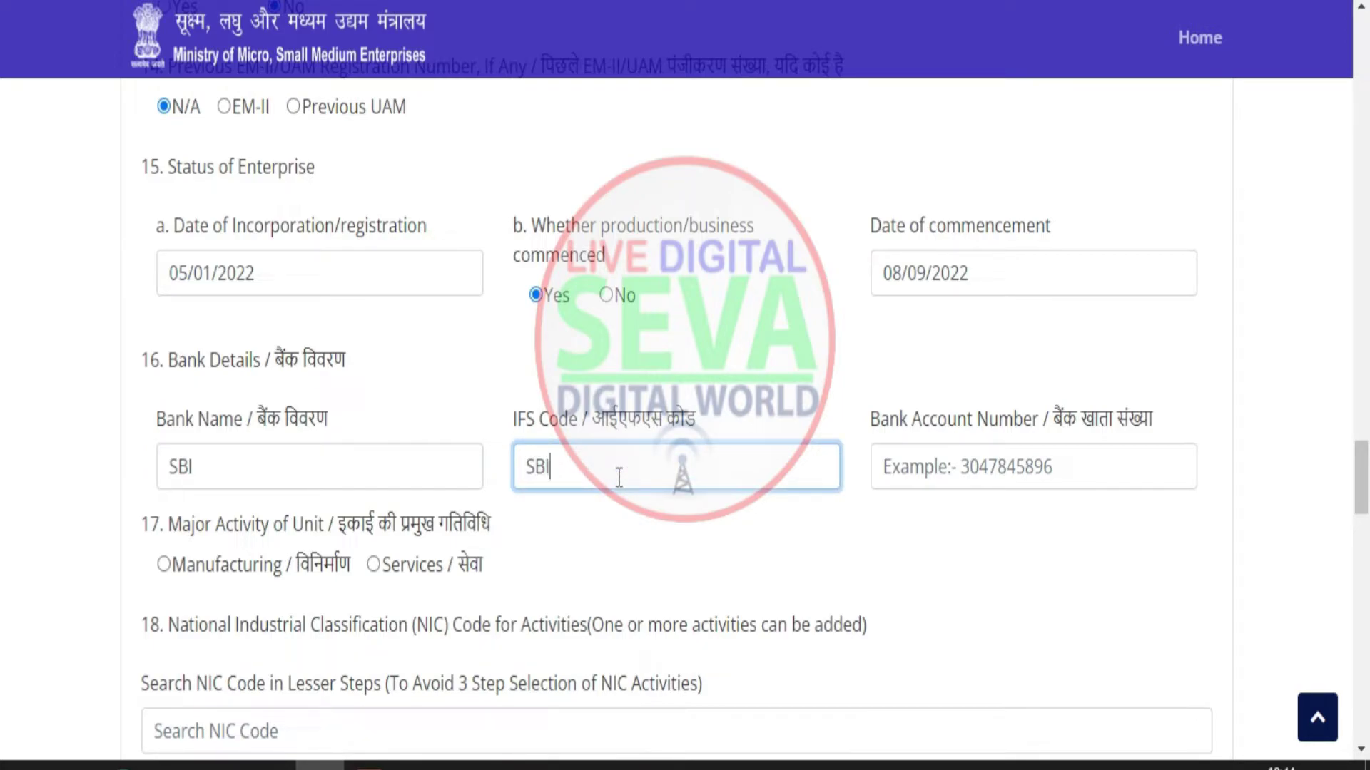
pyautogui.write('N0000173')
pyautogui.click(940, 536)
pyautogui.click(985, 458)
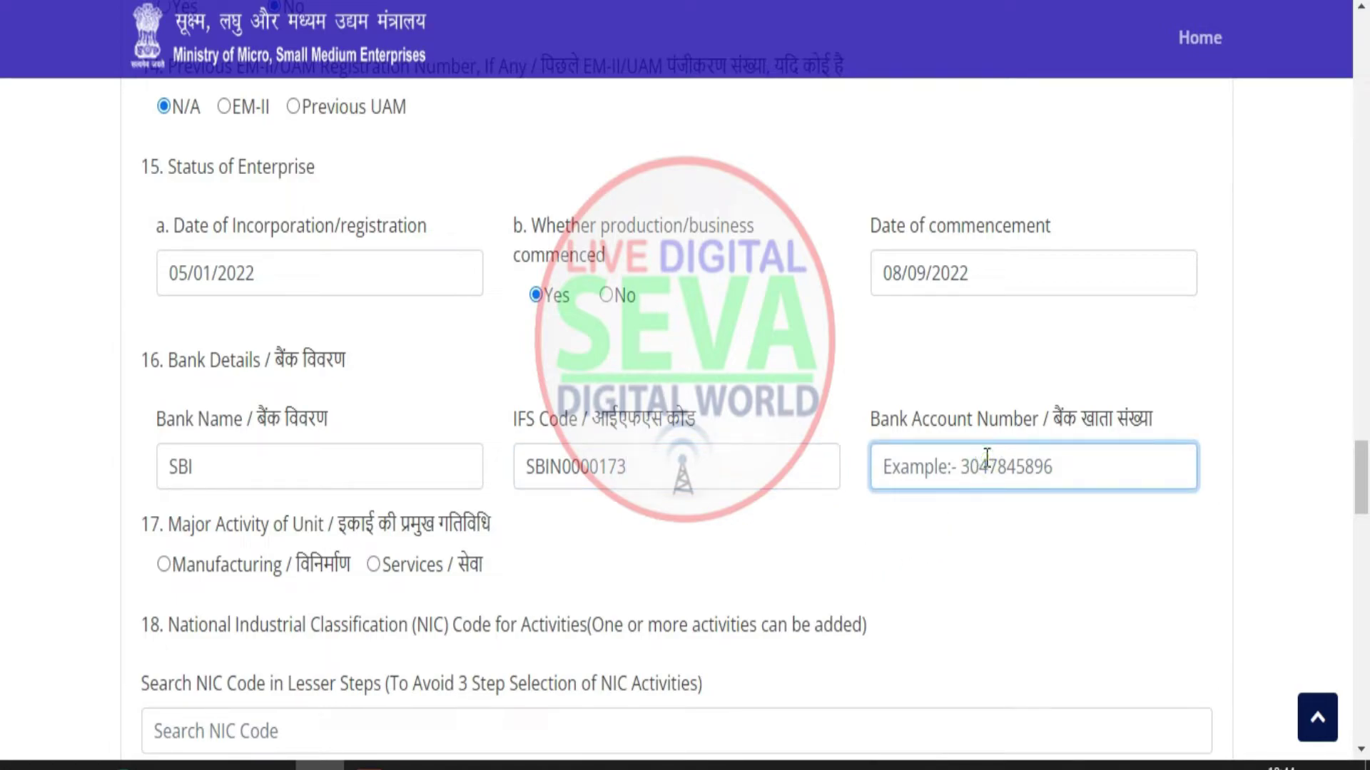
pyautogui.write('309')
pyautogui.click(373, 441)
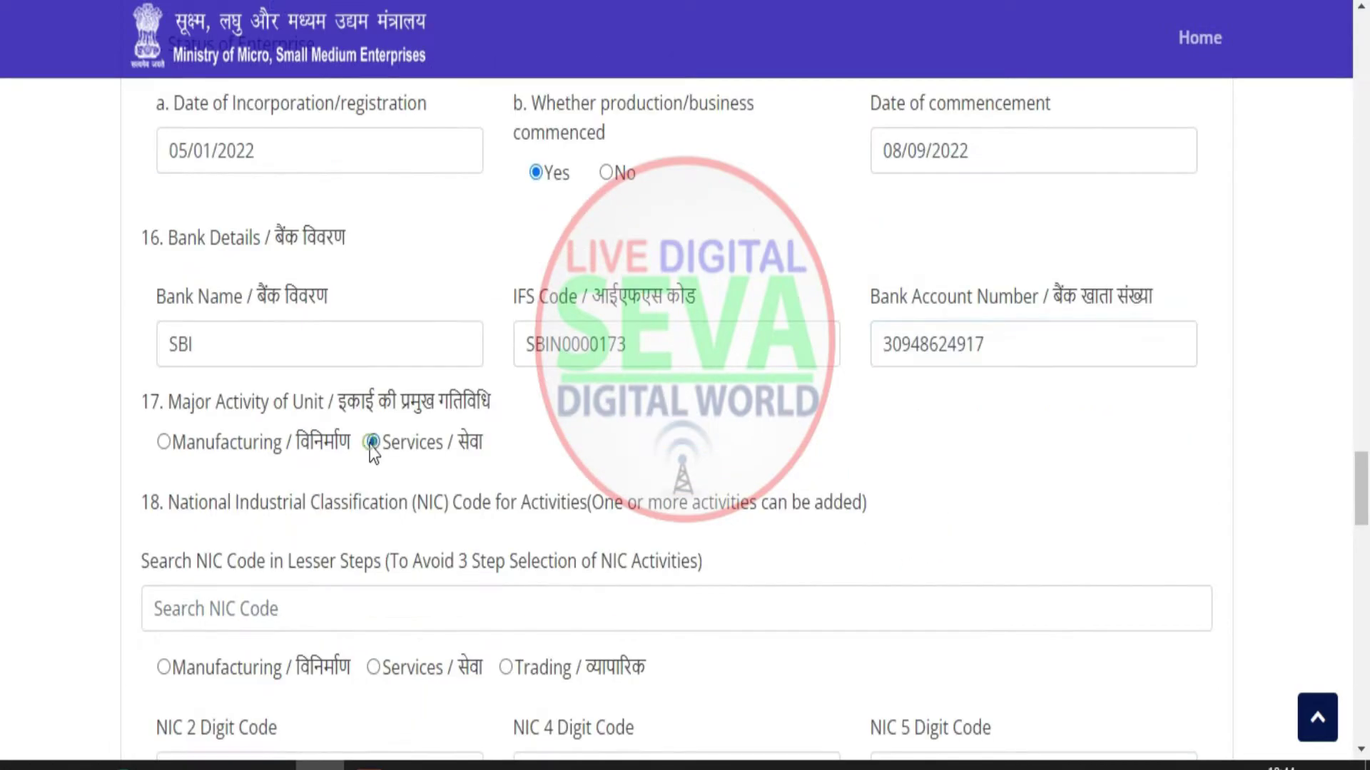
# Step: Mark the Services activity as Non-Trading
pyautogui.scroll(-2, 749, 558)
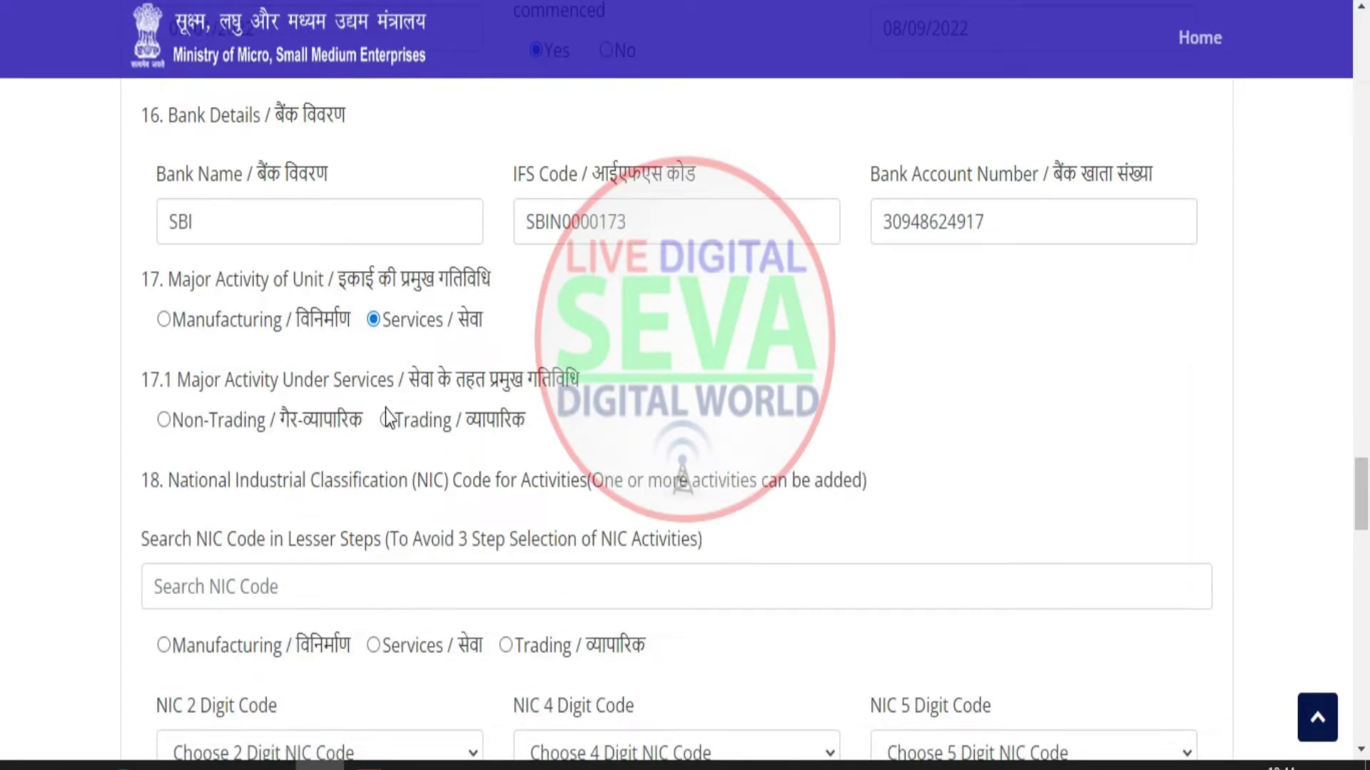
pyautogui.click(165, 420)
pyautogui.scroll(-2, 499, 550)
# Step: Try searching NIC code 85, leave the search empty and check the NIC code reference list
pyautogui.click(276, 468)
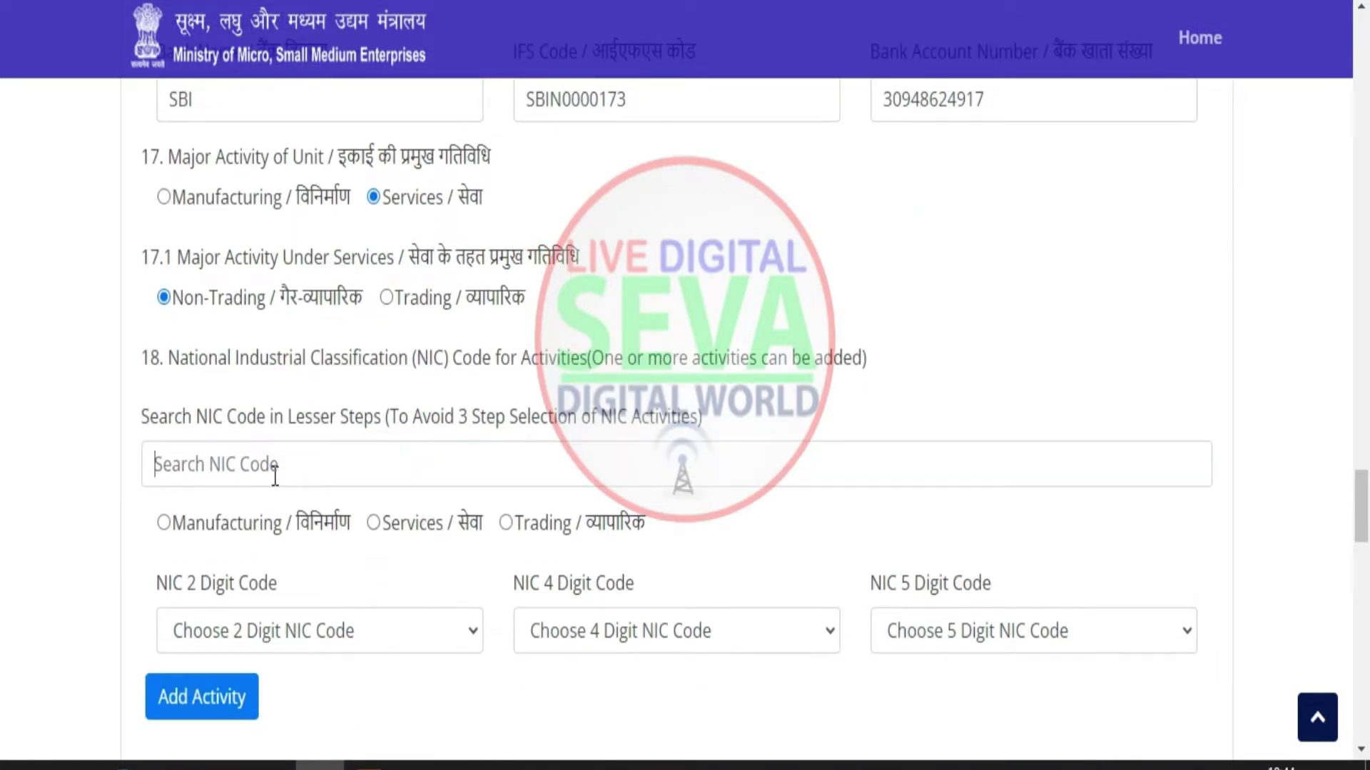
pyautogui.write('85')
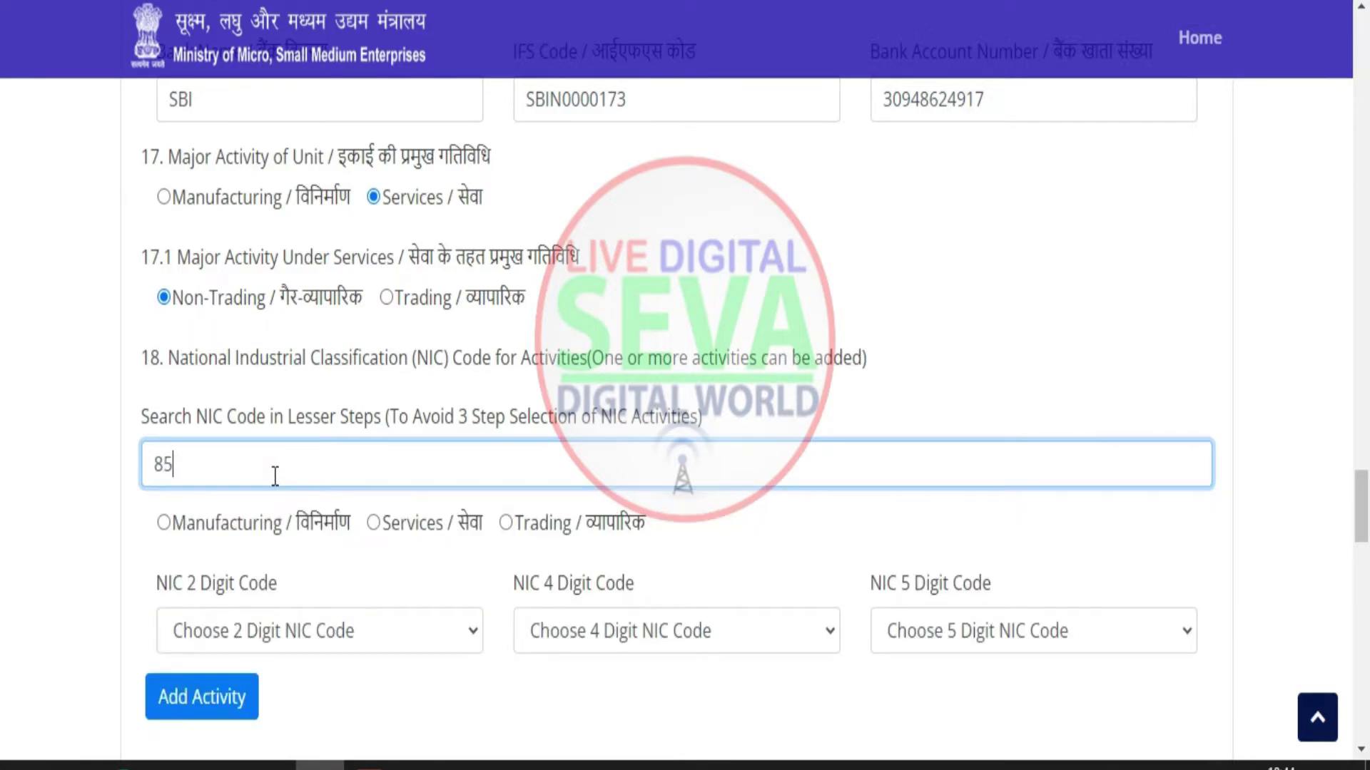
pyautogui.press('BackSpace')
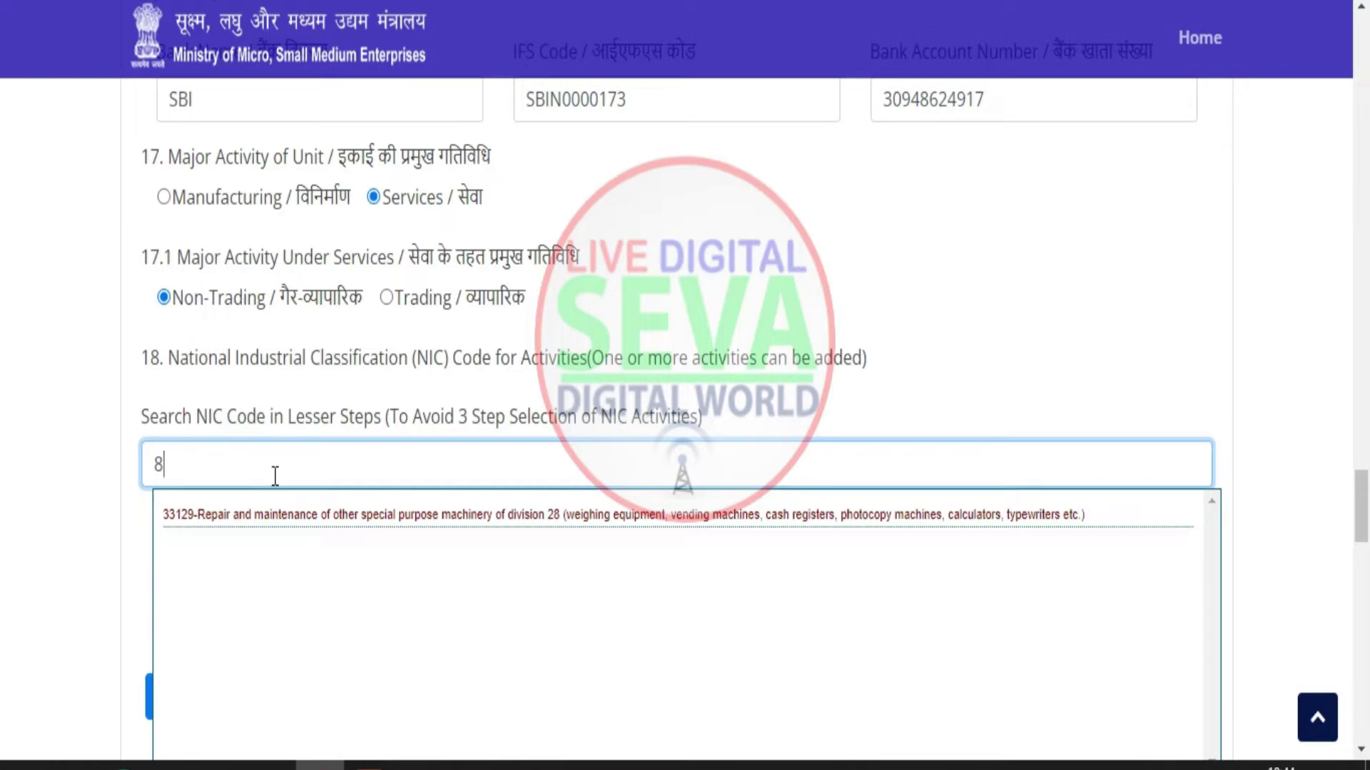
pyautogui.write('5')
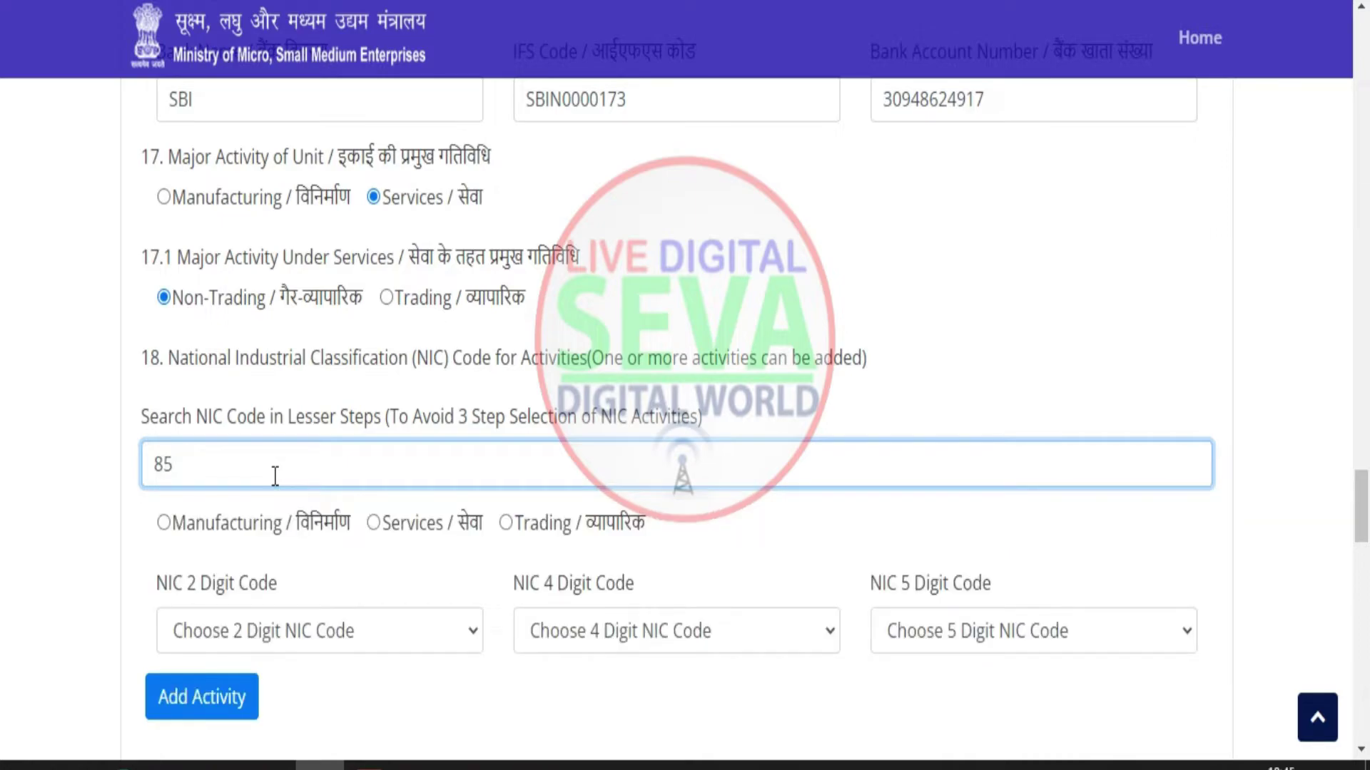
pyautogui.click(40, 565)
pyautogui.scroll(-2, 205, 504)
pyautogui.click(180, 335)
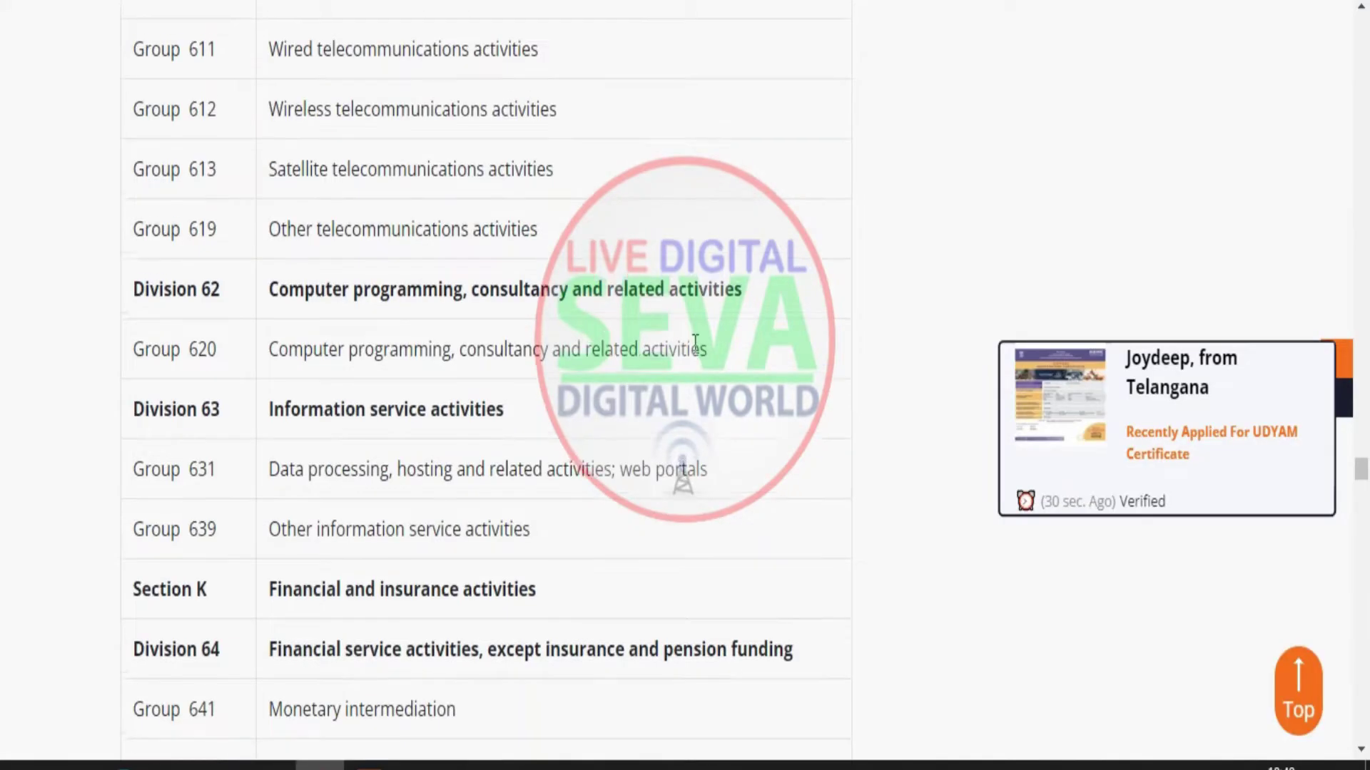
pyautogui.scroll(3, 691, 355)
pyautogui.scroll(-2, 691, 354)
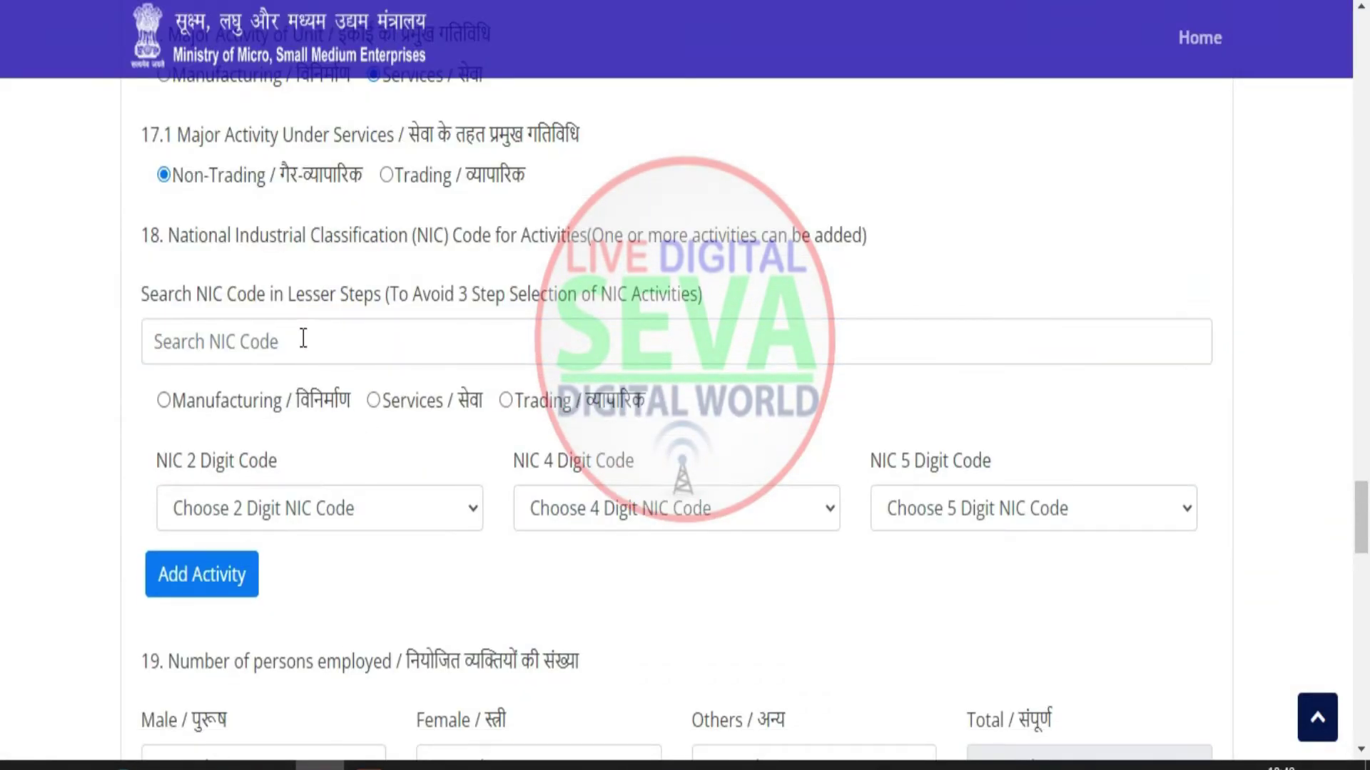
# Step: Add an NIC activity with codes 62 Computer programming, 6209 and 62091-Software installation
pyautogui.click(303, 338)
pyautogui.write('620')
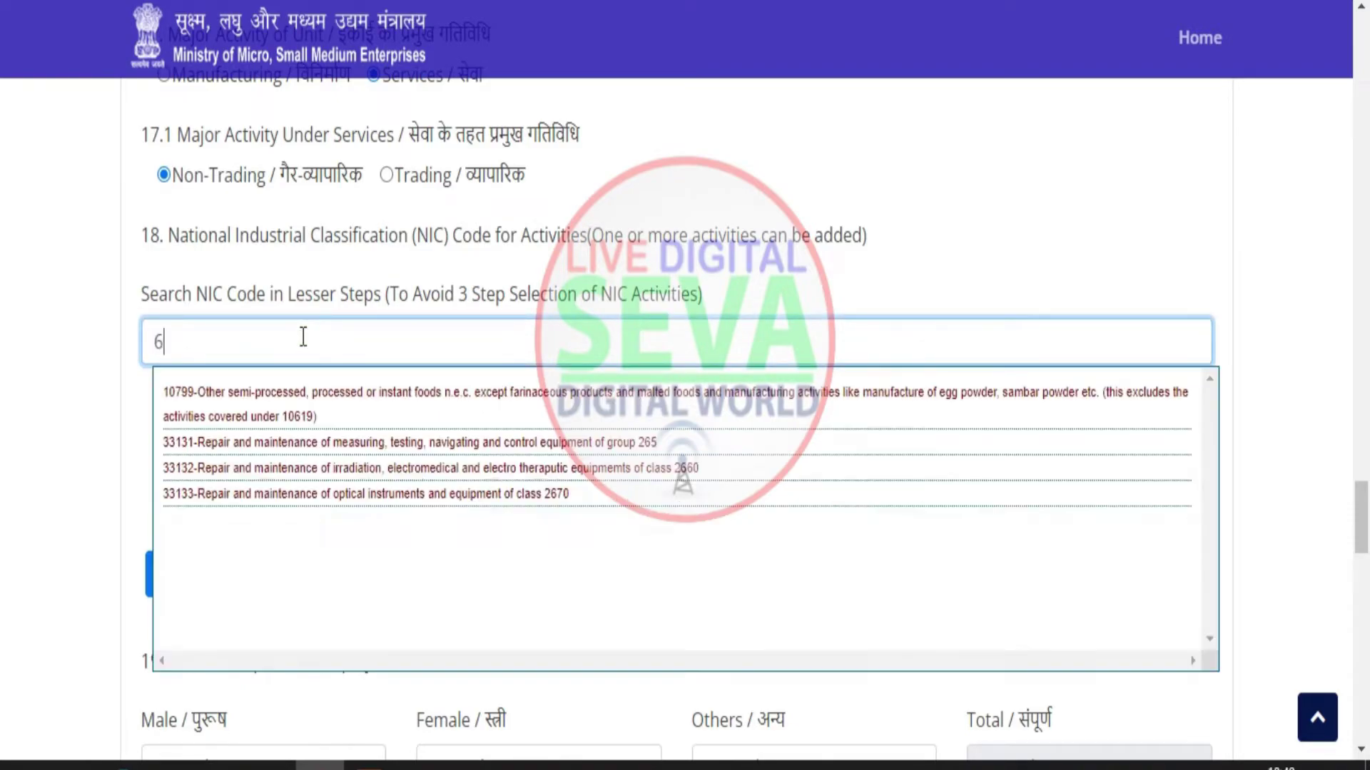
pyautogui.press('BackSpace')
pyautogui.press('BackSpace')
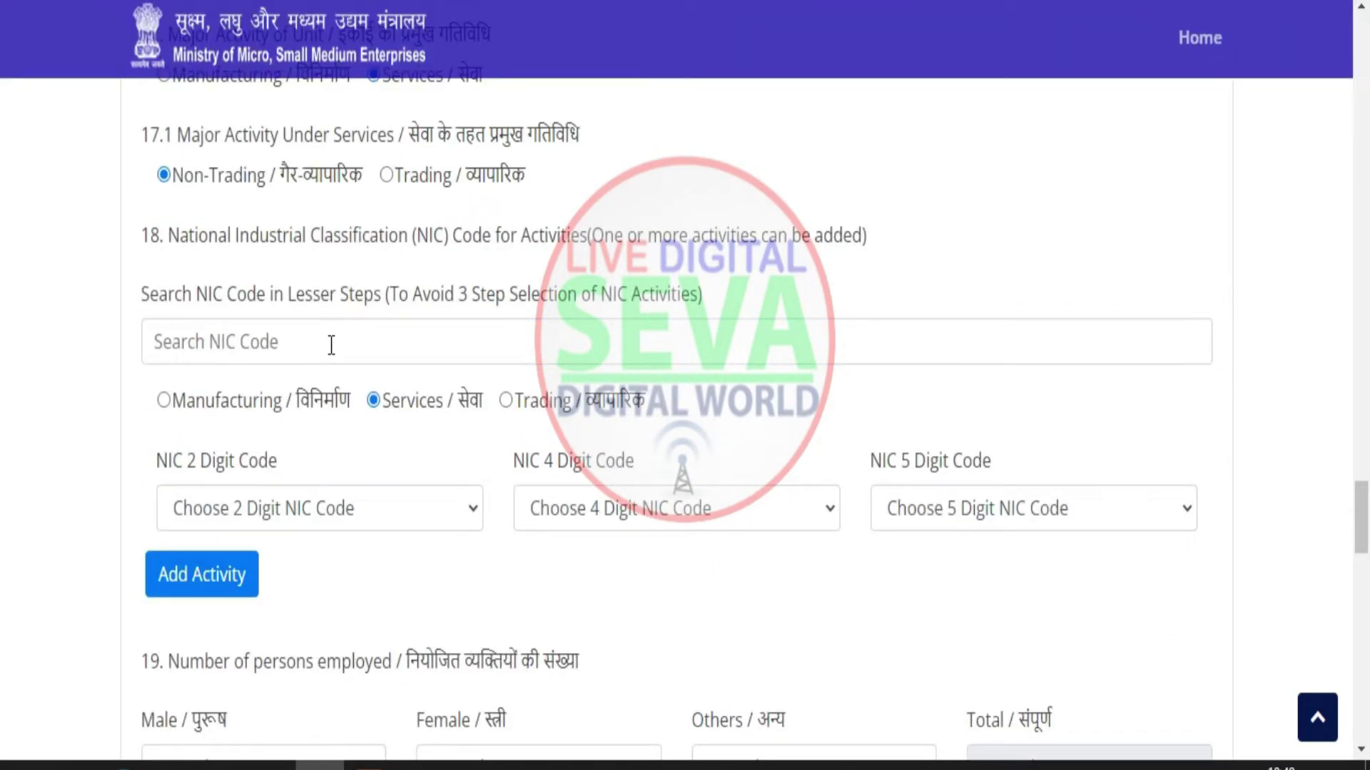
pyautogui.click(321, 500)
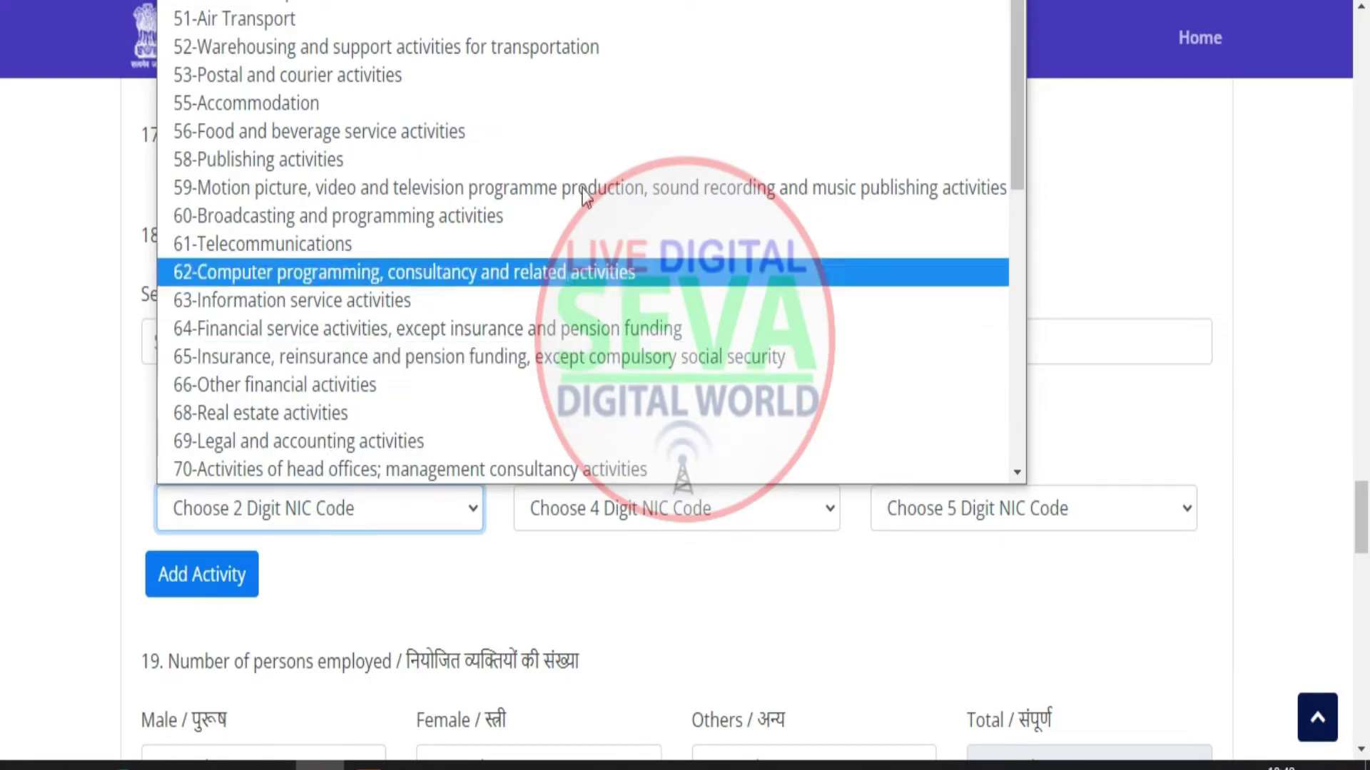
pyautogui.moveTo(1020, 100); pyautogui.dragTo(1020, 116)
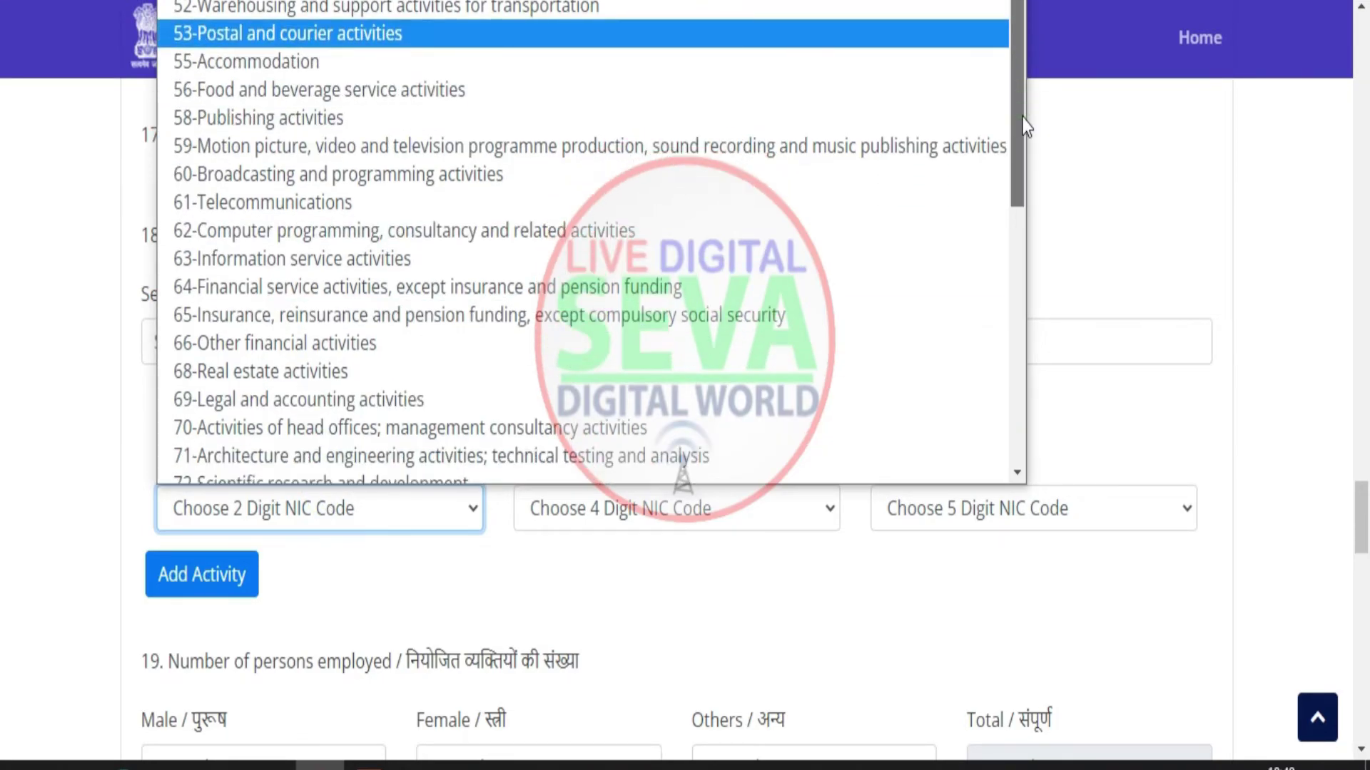
pyautogui.click(455, 229)
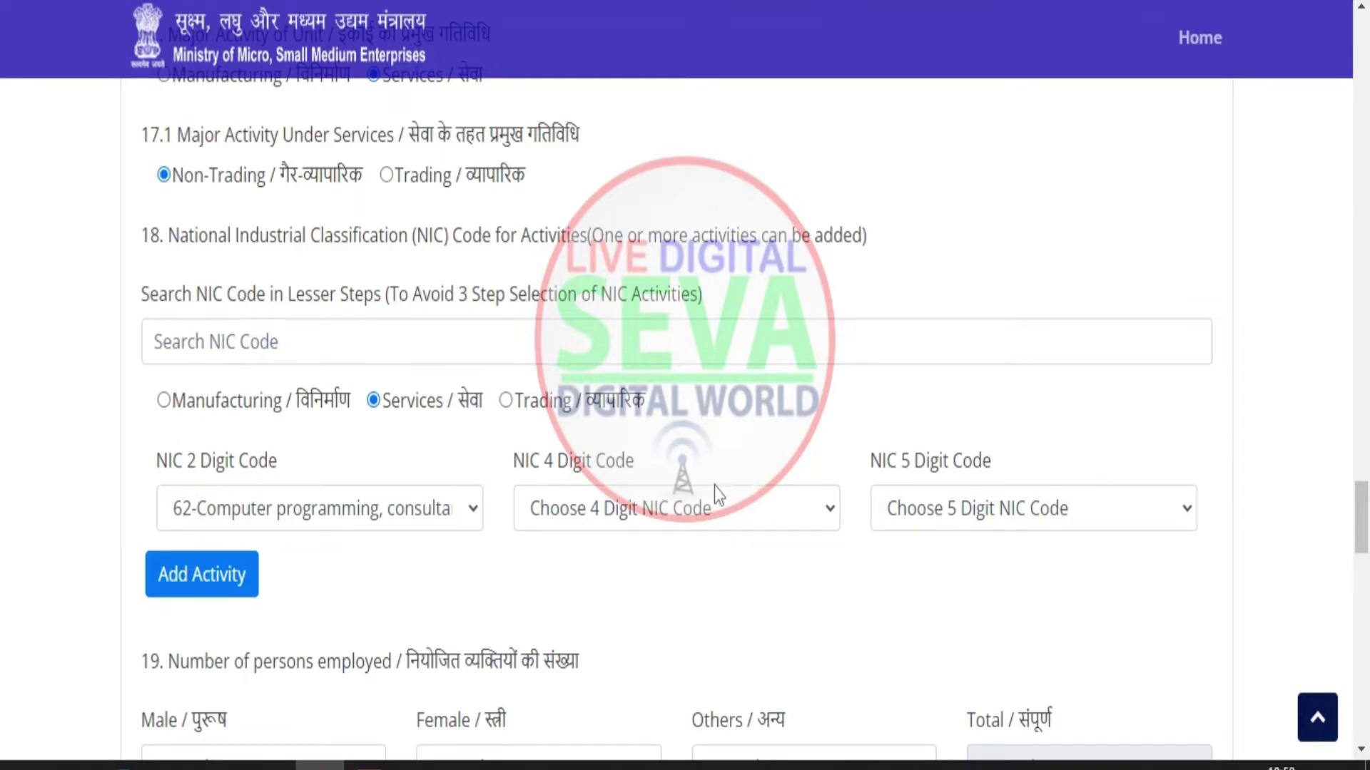
pyautogui.click(257, 341)
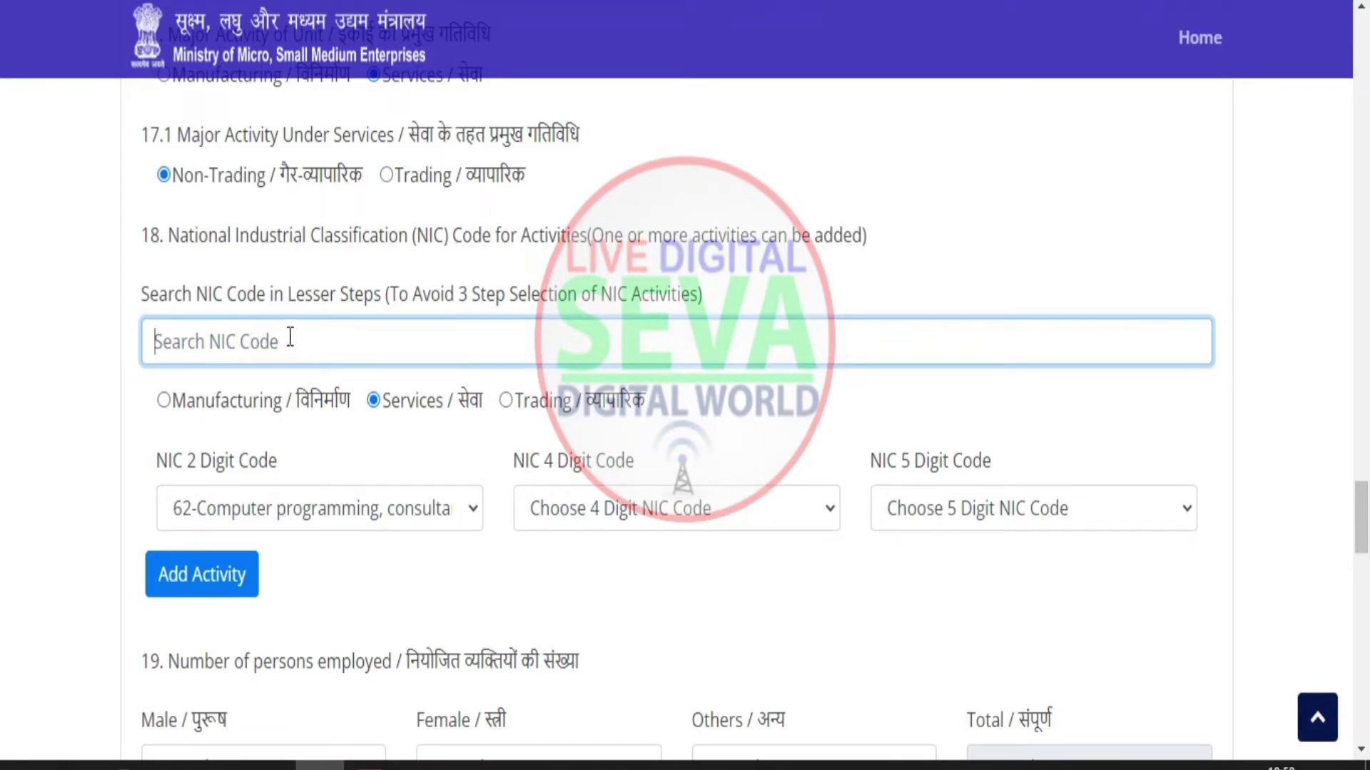
pyautogui.click(687, 509)
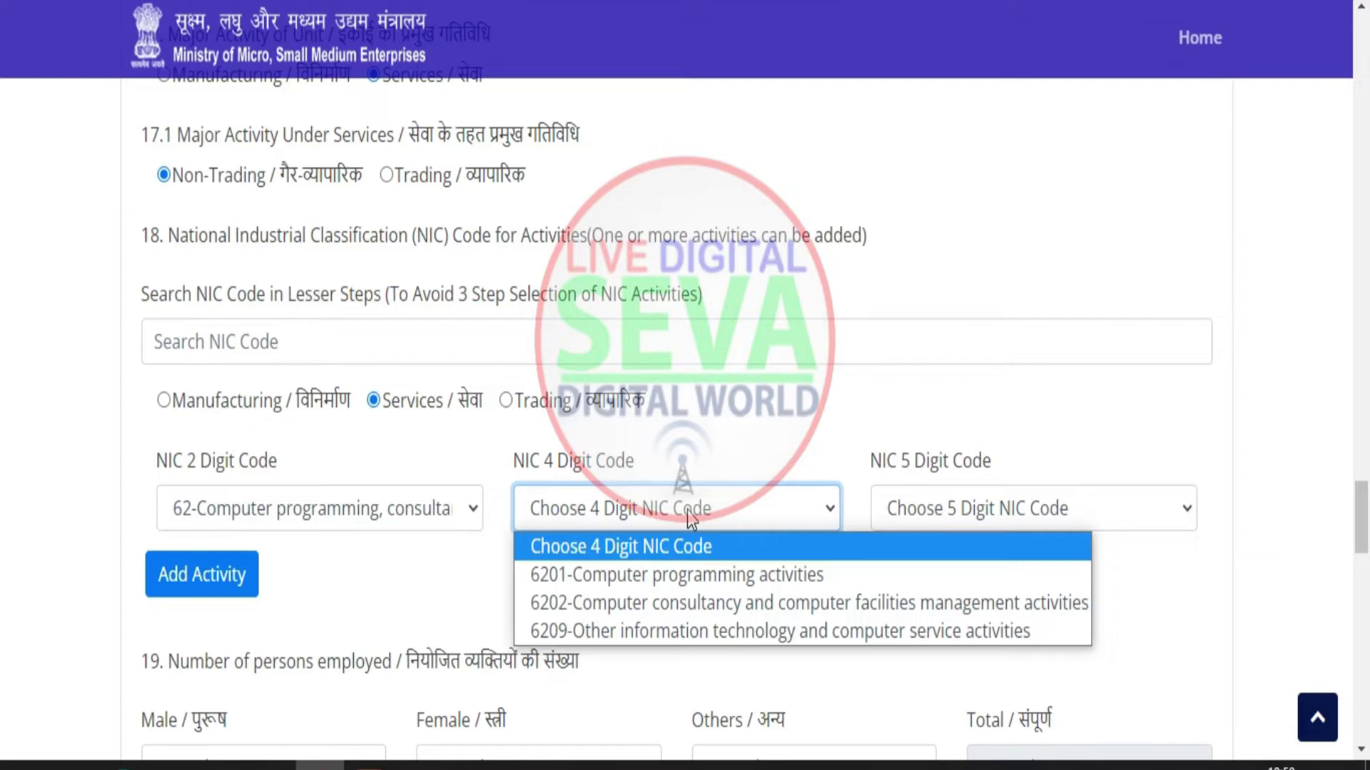
pyautogui.click(712, 619)
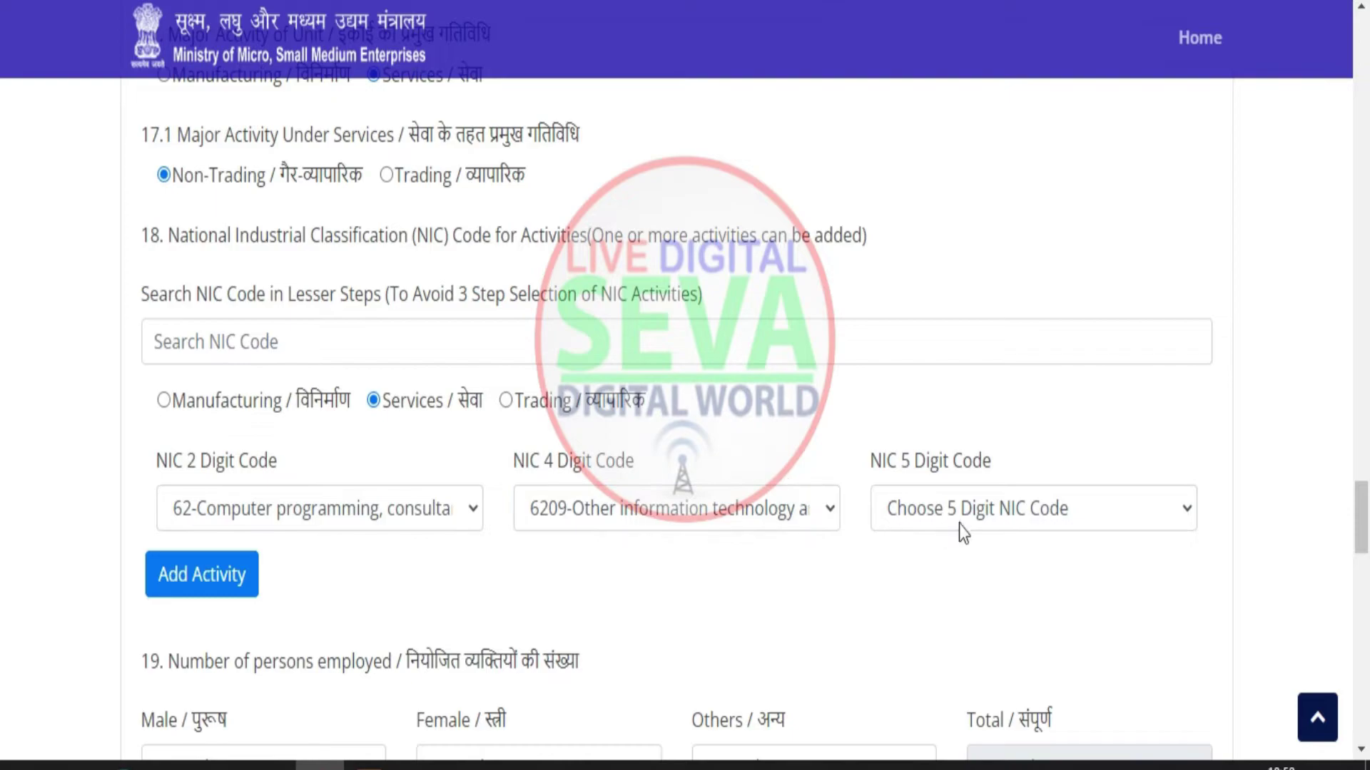
pyautogui.click(995, 517)
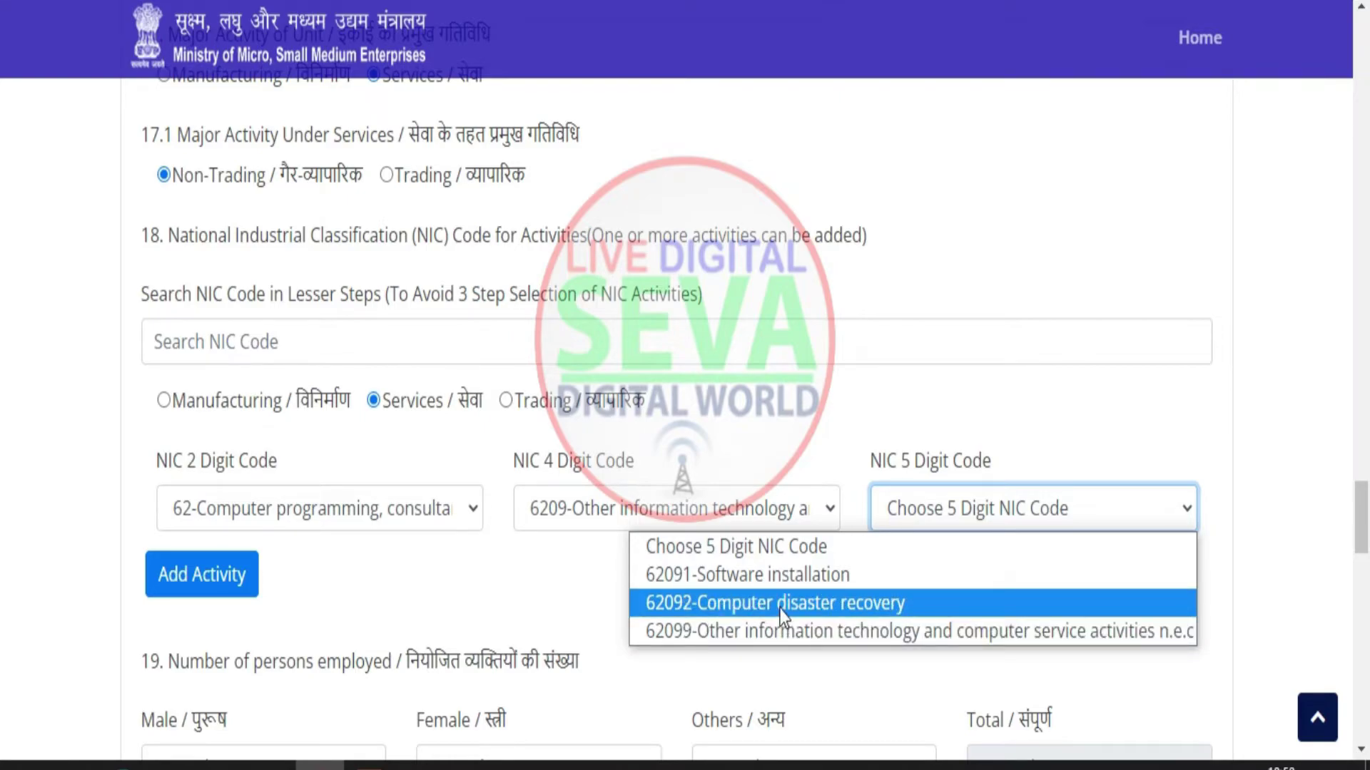
pyautogui.click(781, 575)
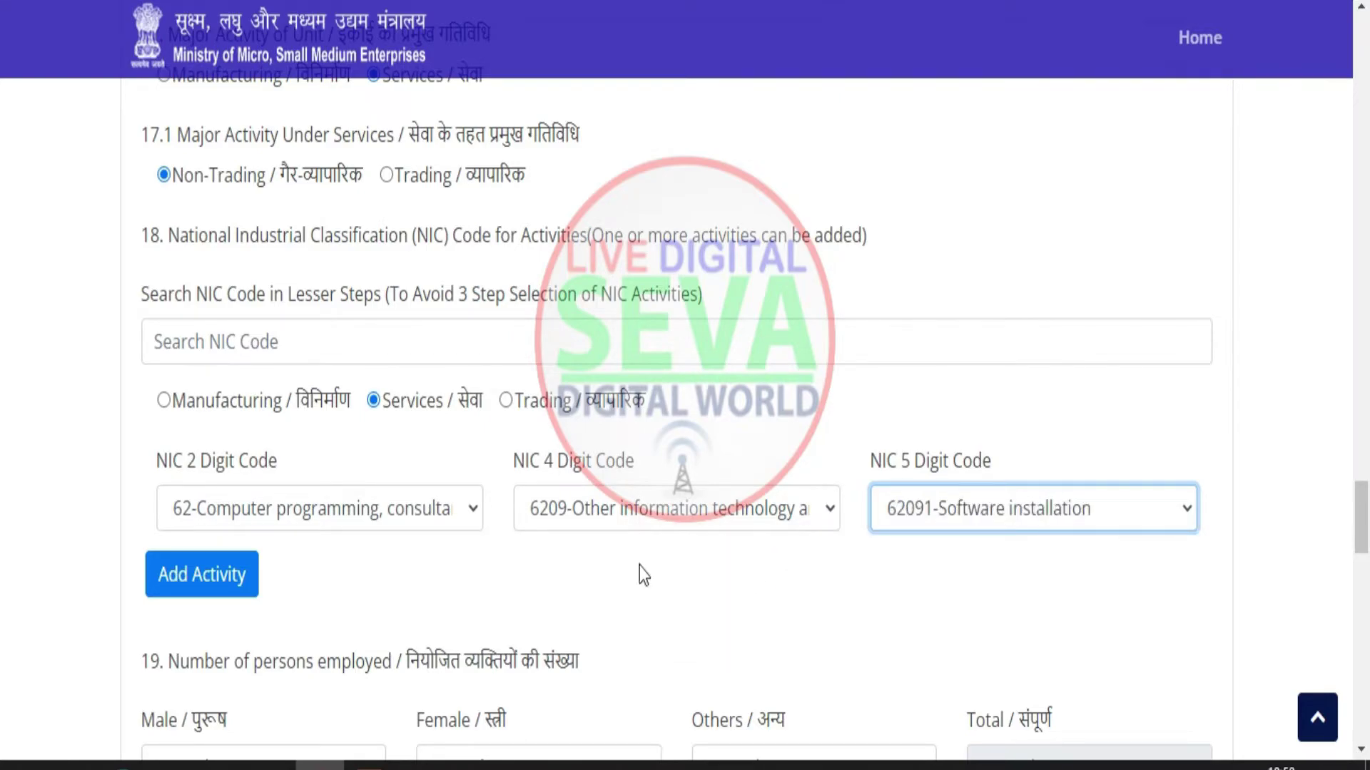
pyautogui.click(198, 573)
# Step: Enter persons employed as Male 5, Female 2 and Others 2, totalling 9
pyautogui.scroll(-6, 803, 363)
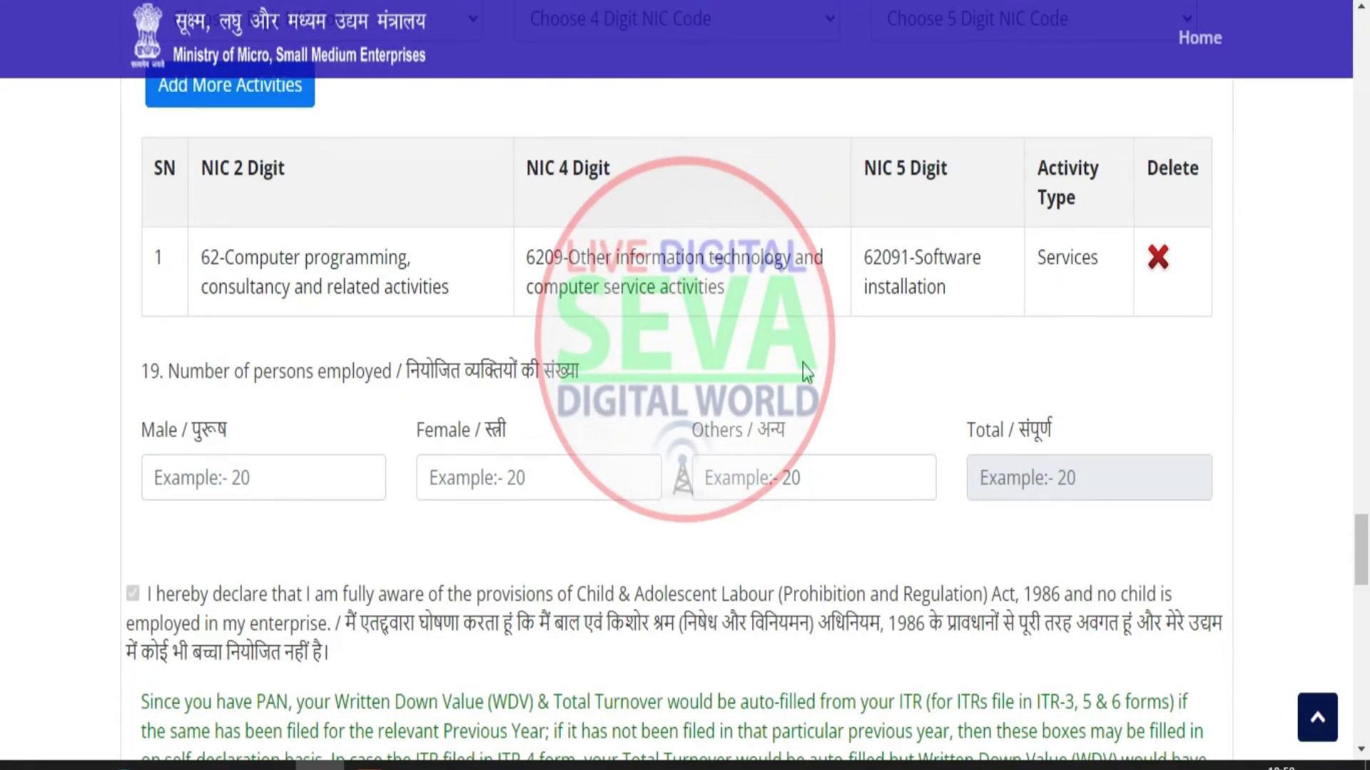
pyautogui.click(239, 471)
pyautogui.write('3')
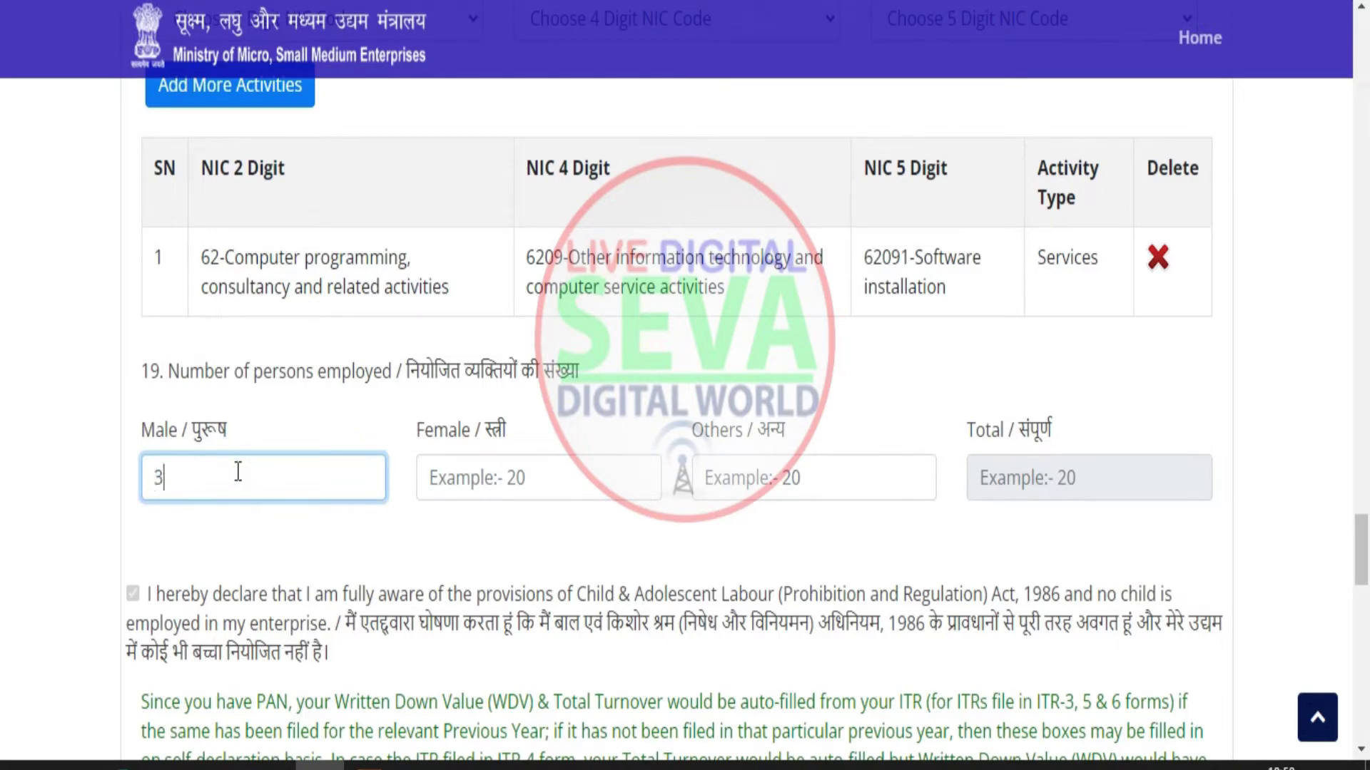
pyautogui.click(547, 480)
pyautogui.write('2')
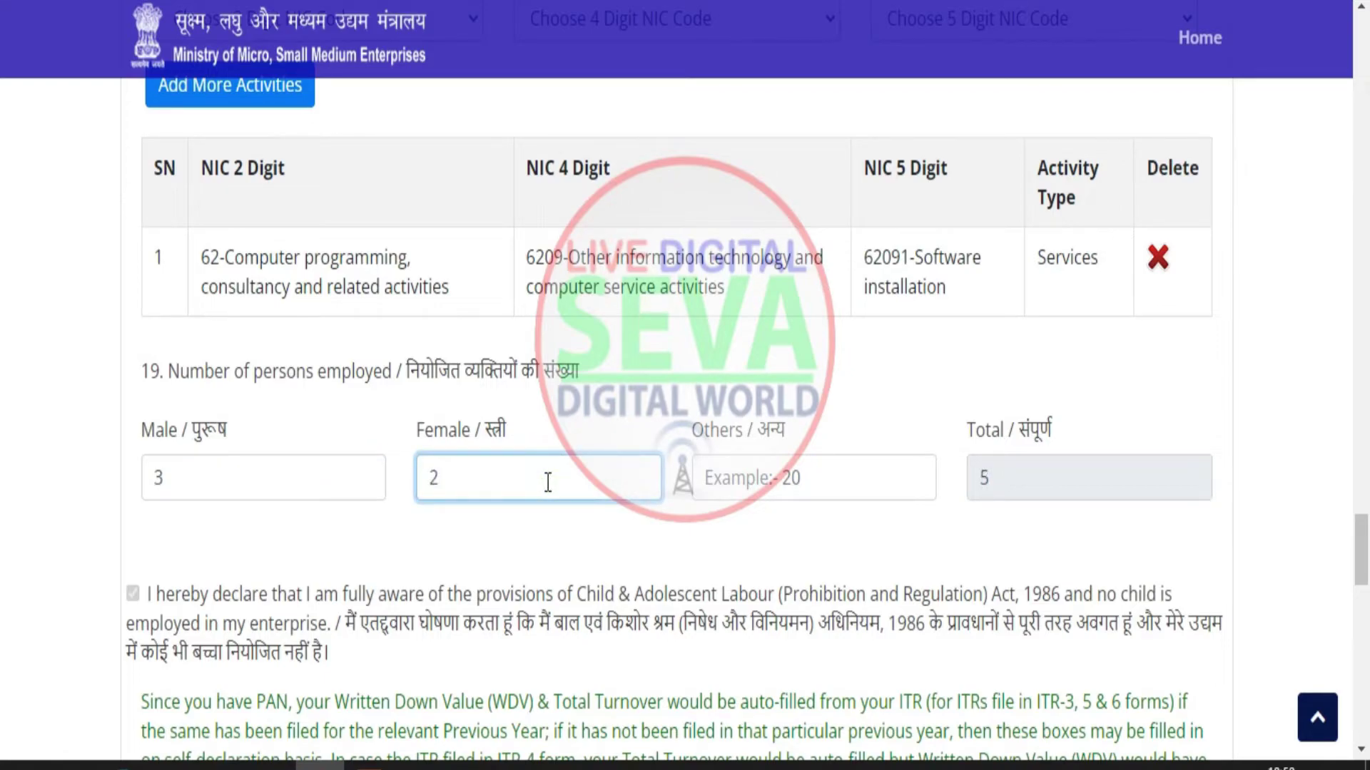
pyautogui.click(800, 479)
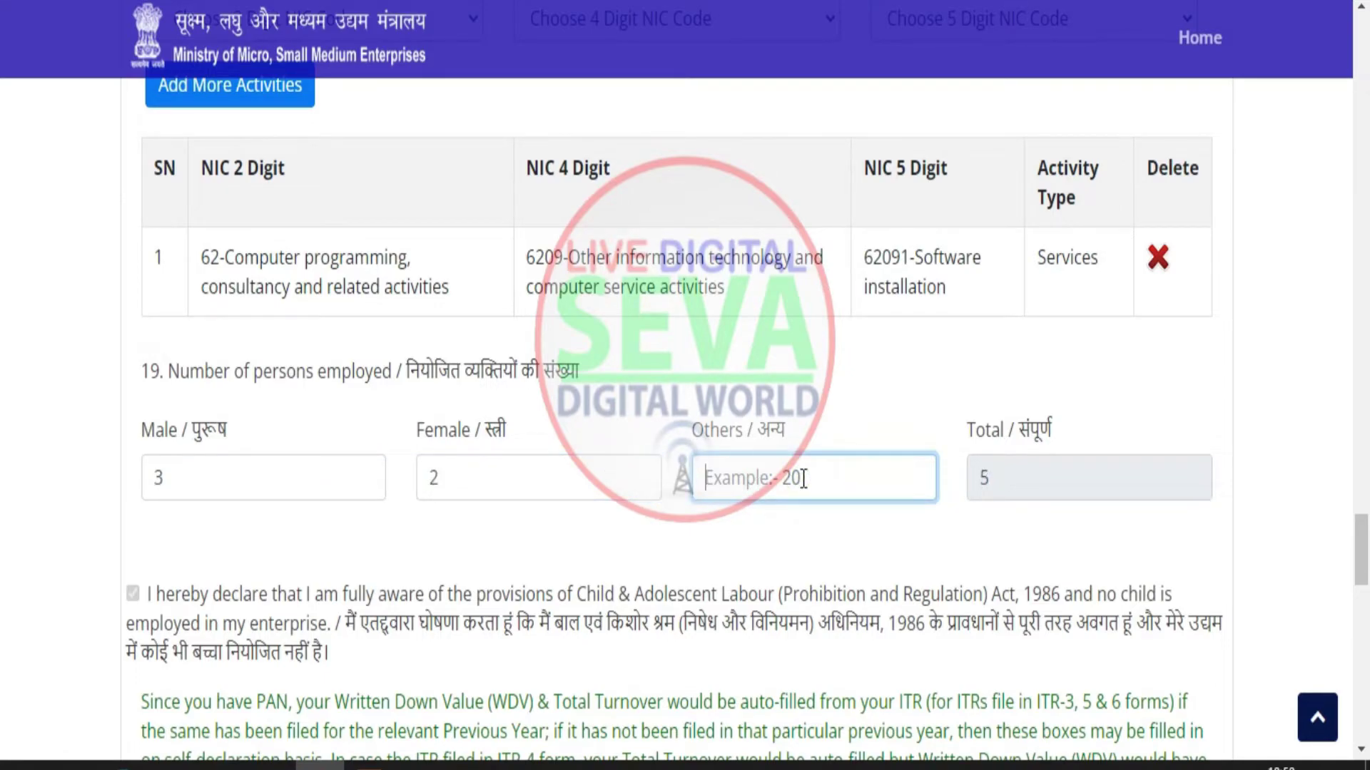
pyautogui.write('2')
pyautogui.doubleClick(160, 478)
pyautogui.write('5')
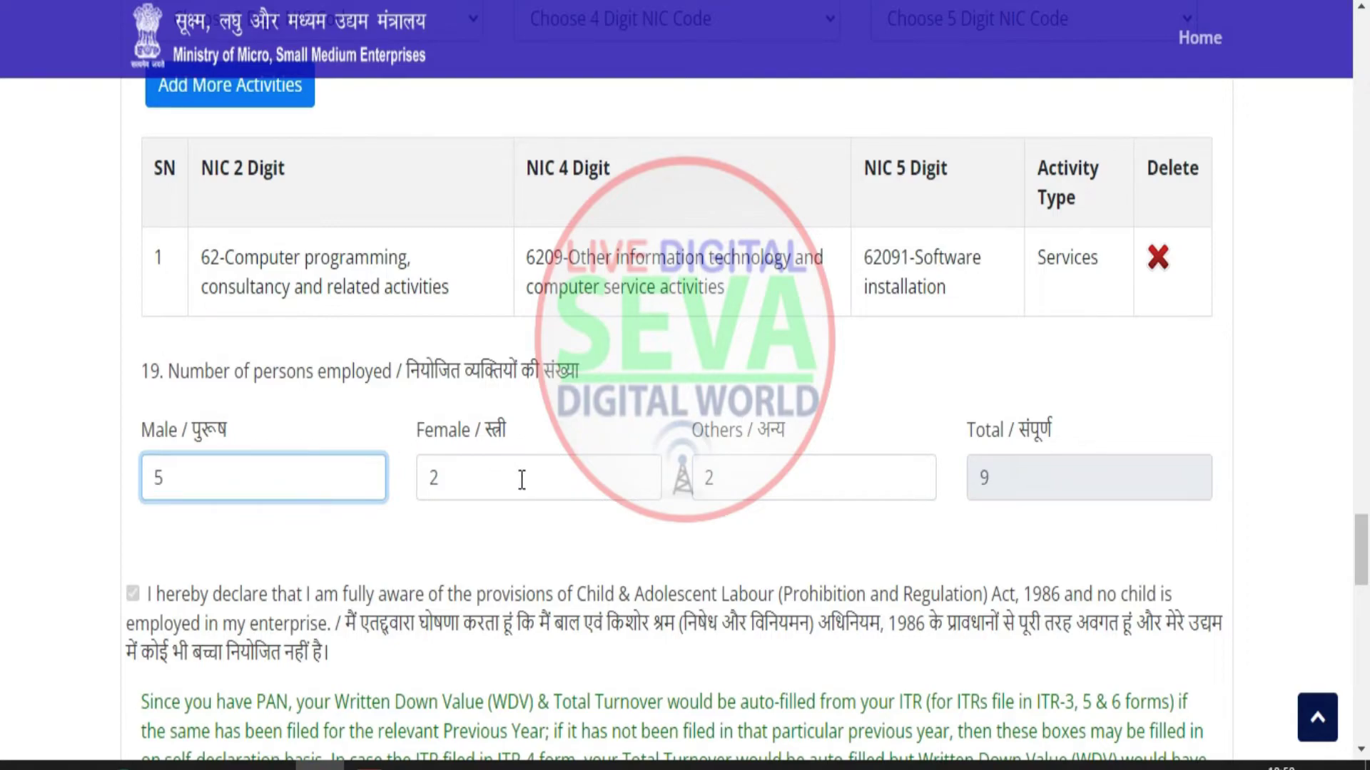
pyautogui.scroll(-6, 597, 529)
# Step: Enter 100000 as both the WDV and the pollution-control exclusion, giving net investment 0
pyautogui.scroll(-2, 597, 530)
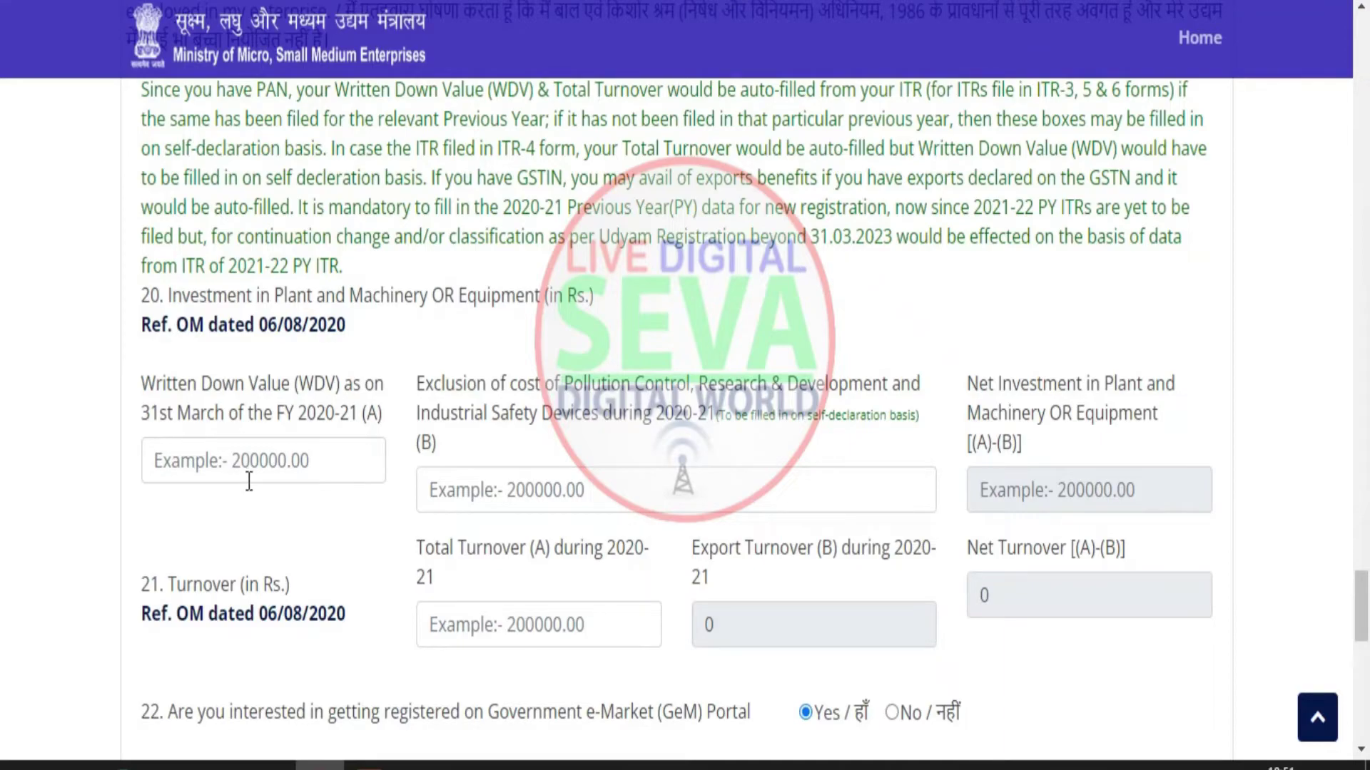
pyautogui.scroll(-2, 249, 482)
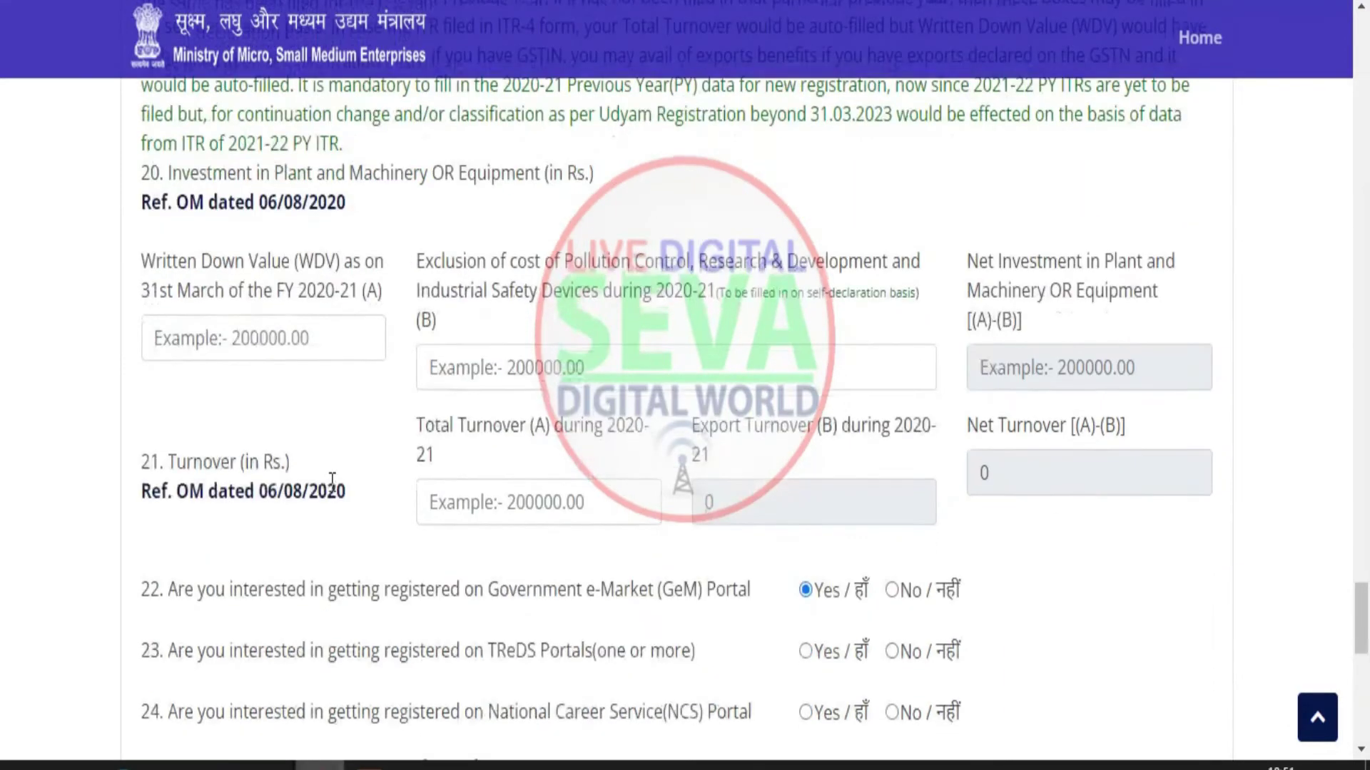
pyautogui.click(249, 345)
pyautogui.write('100000')
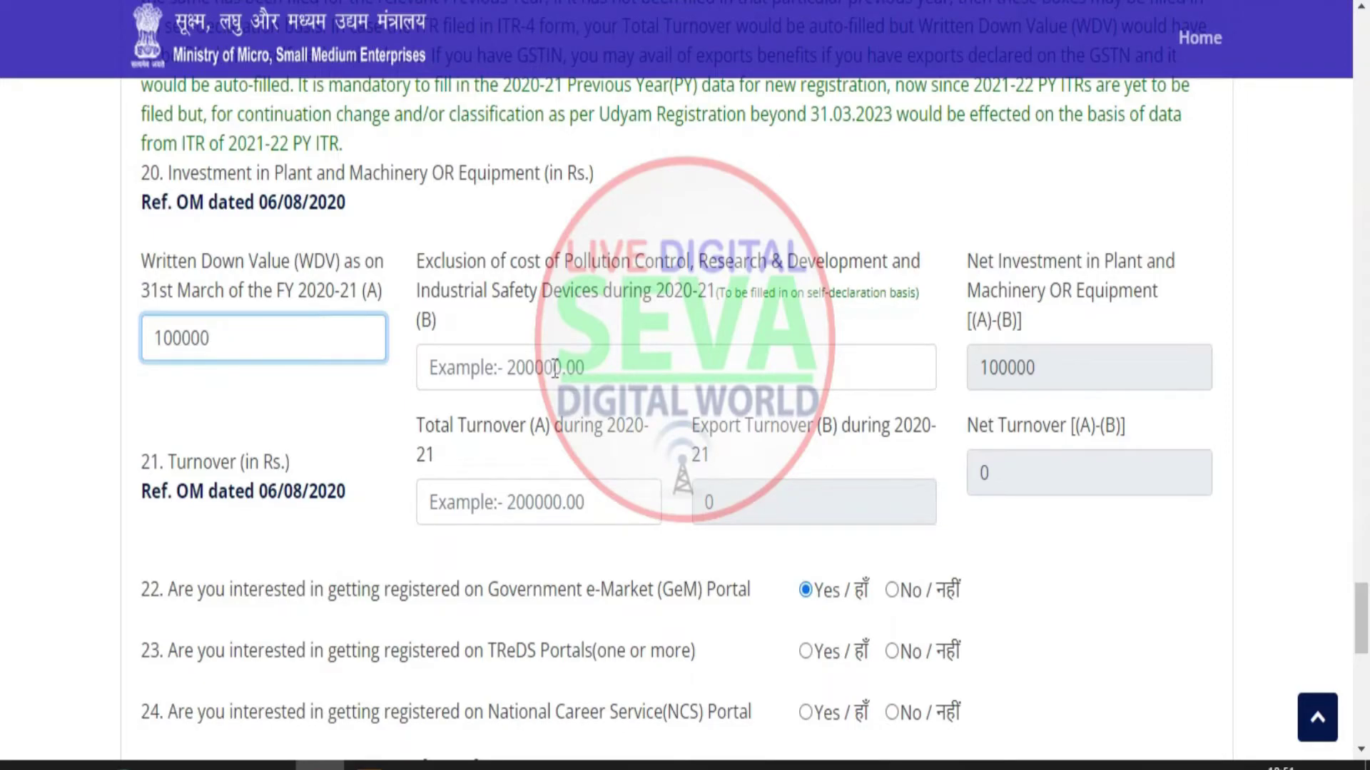
pyautogui.click(555, 368)
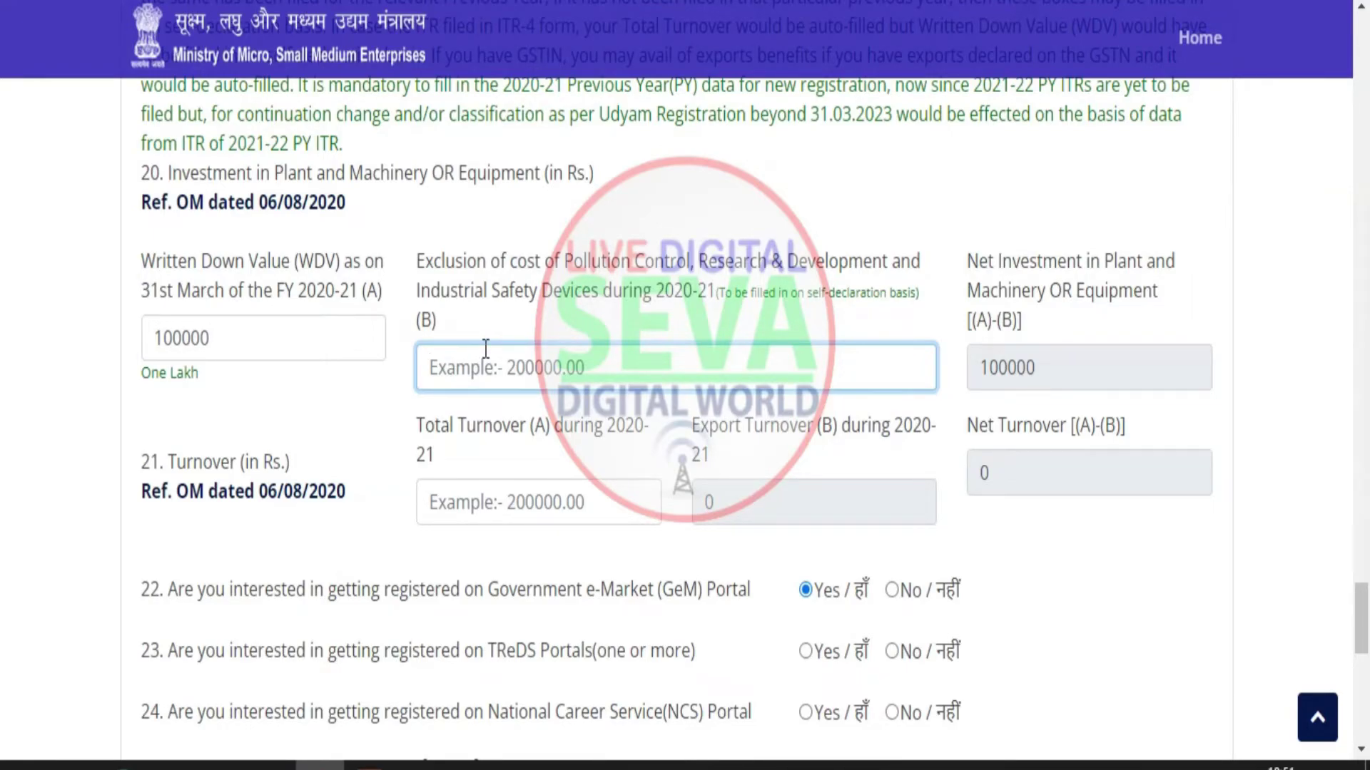
pyautogui.write('1')
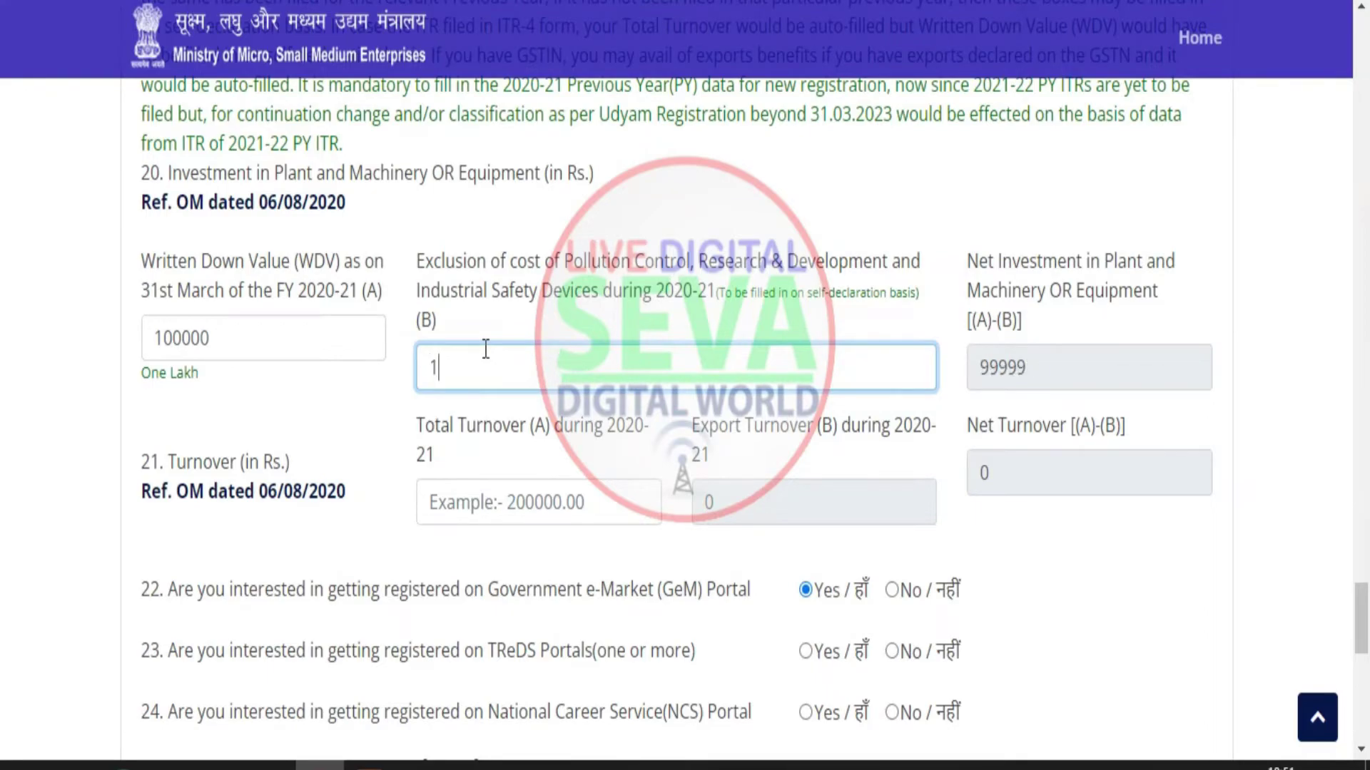
pyautogui.write('00000')
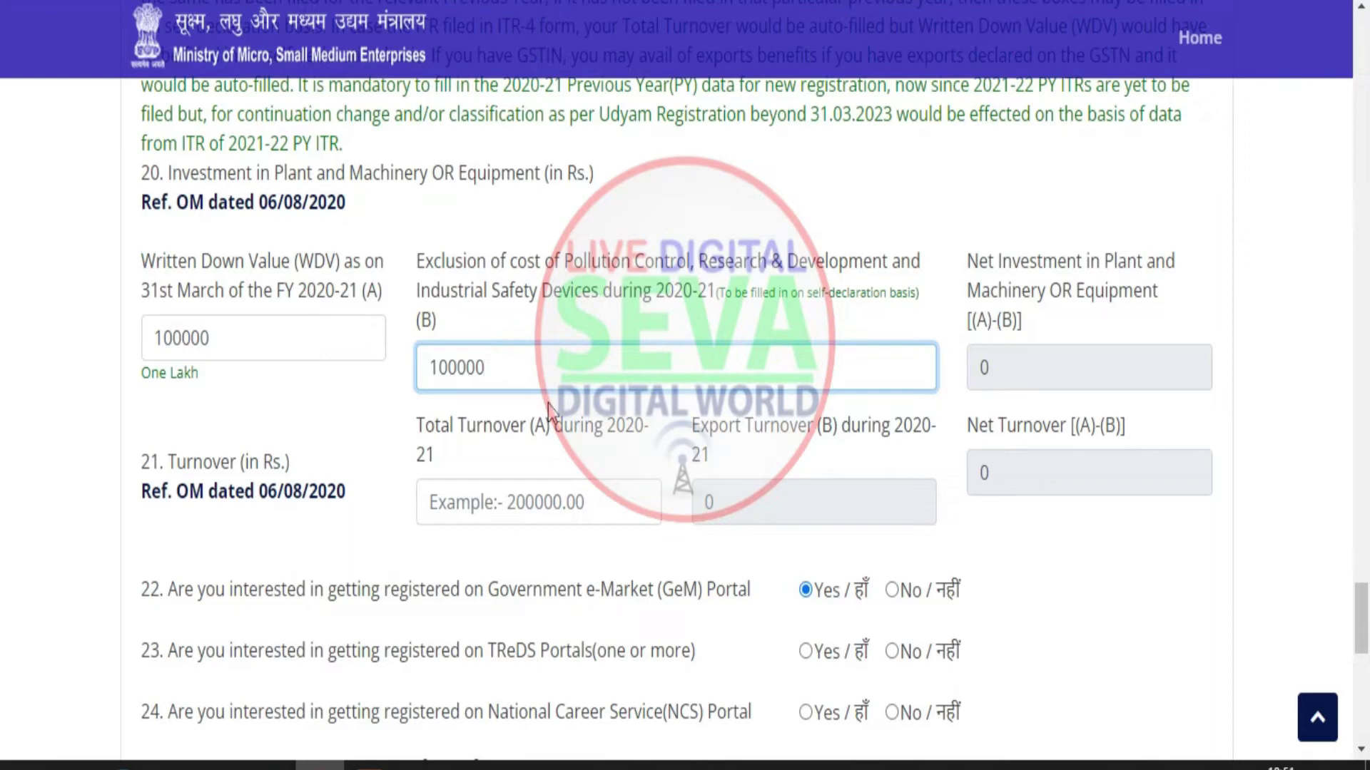
pyautogui.click(1025, 545)
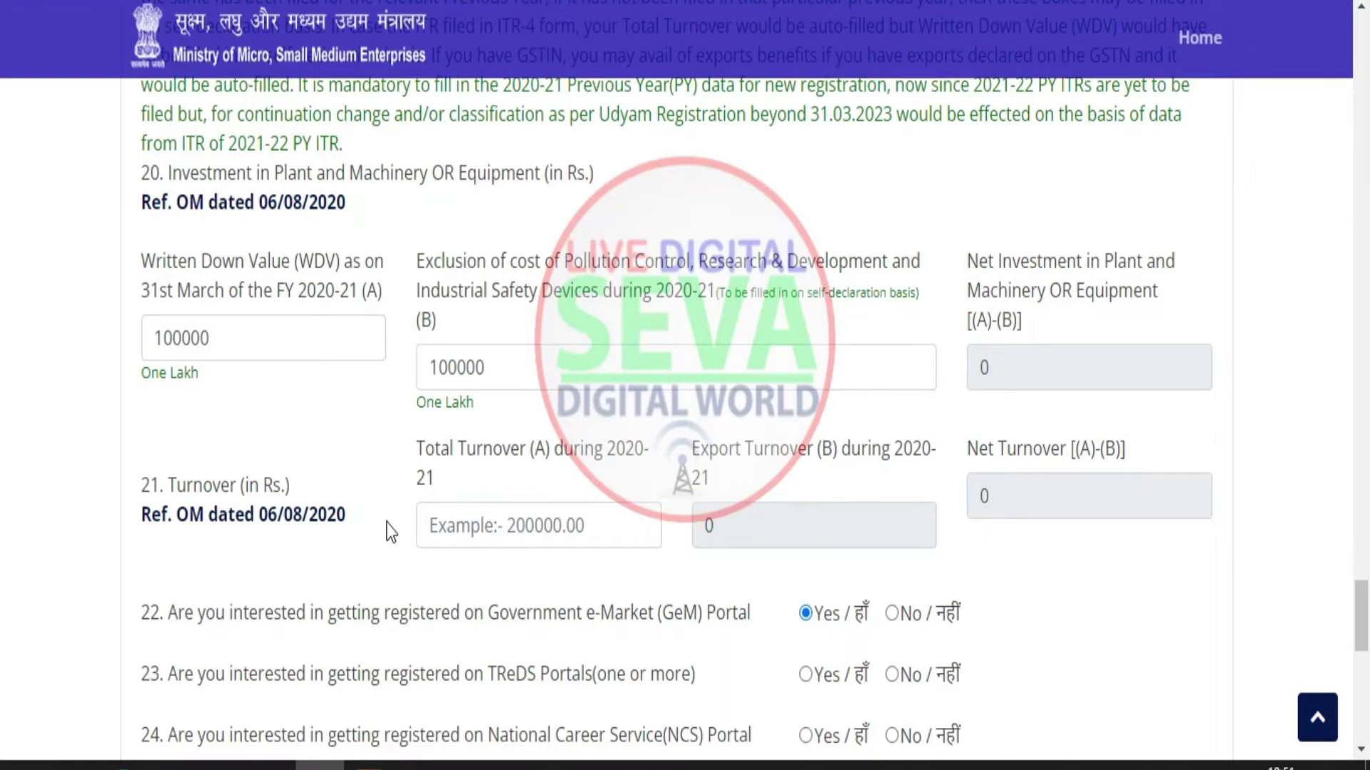
# Step: Enter 5000 as the total turnover
pyautogui.click(526, 520)
pyautogui.write('5000')
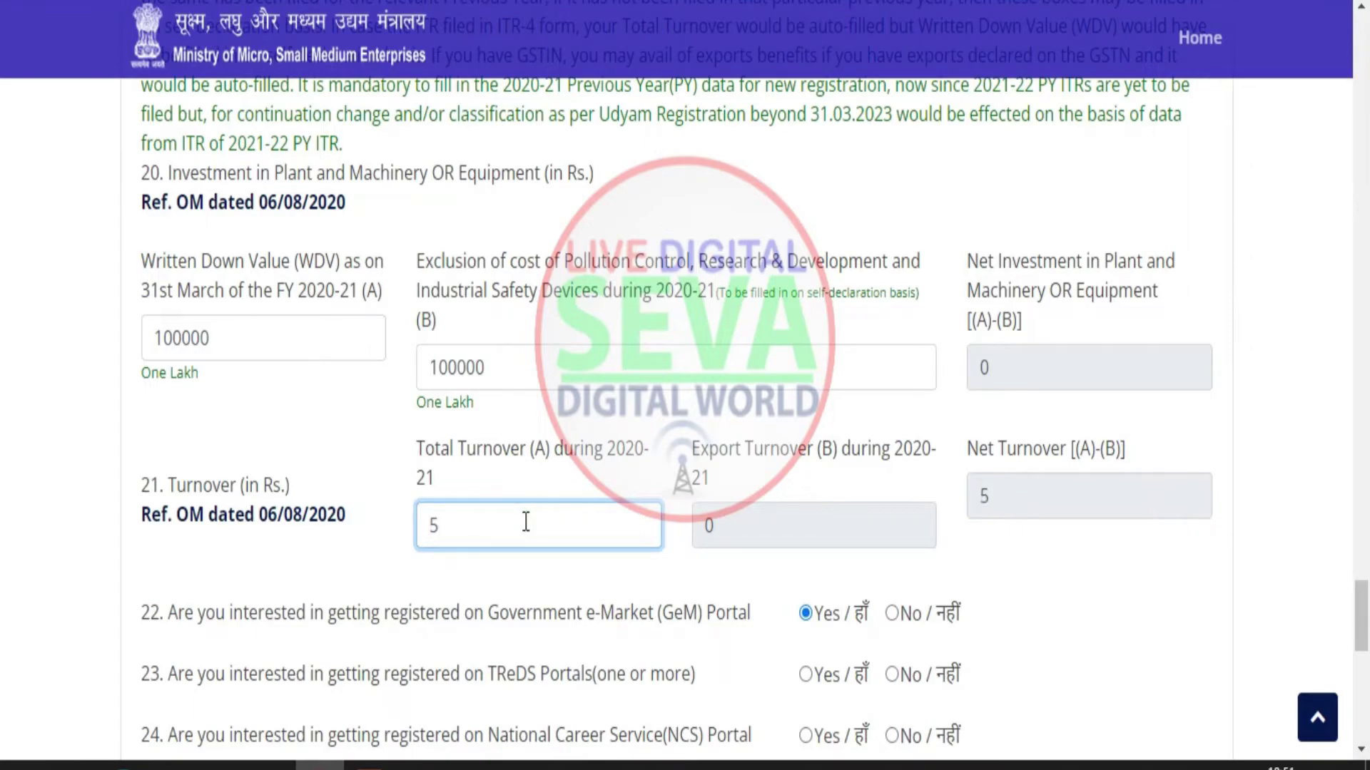
pyautogui.click(1085, 651)
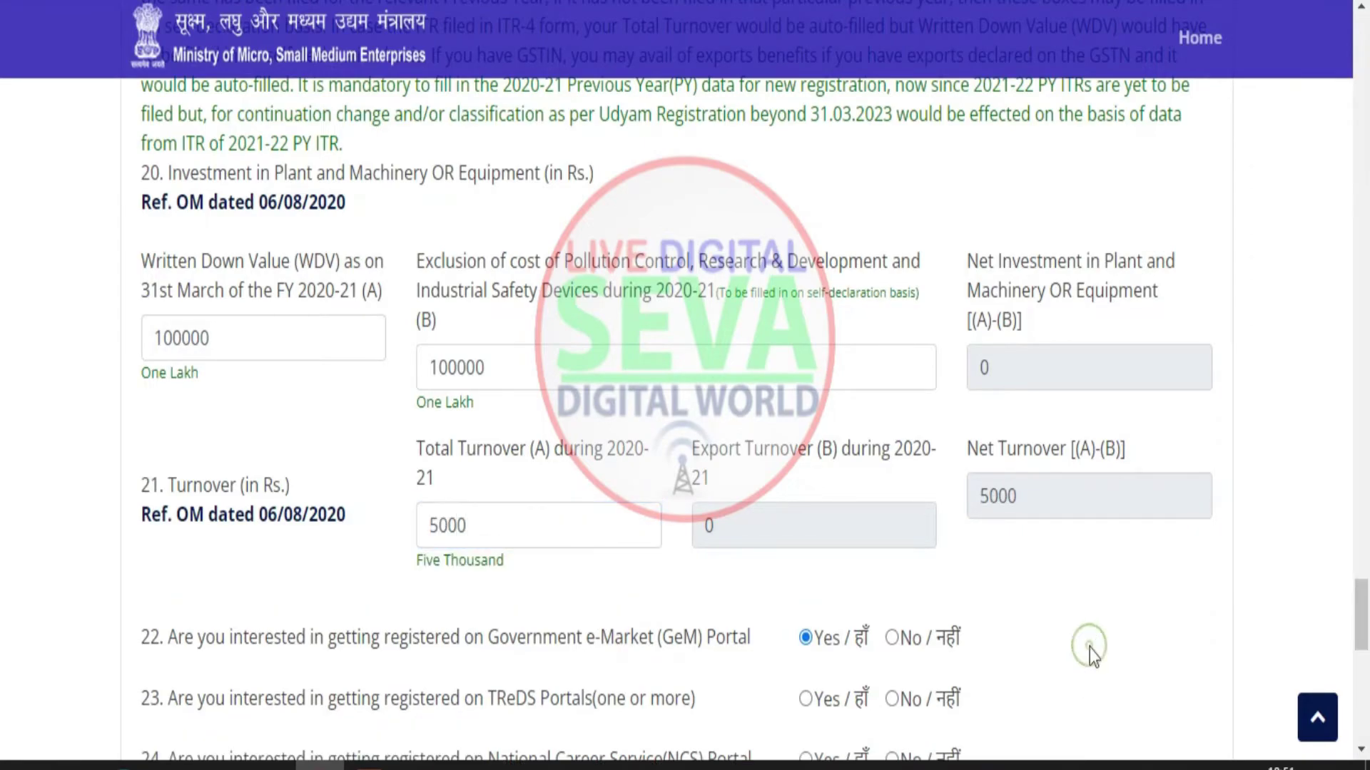
pyautogui.scroll(-5, 1090, 648)
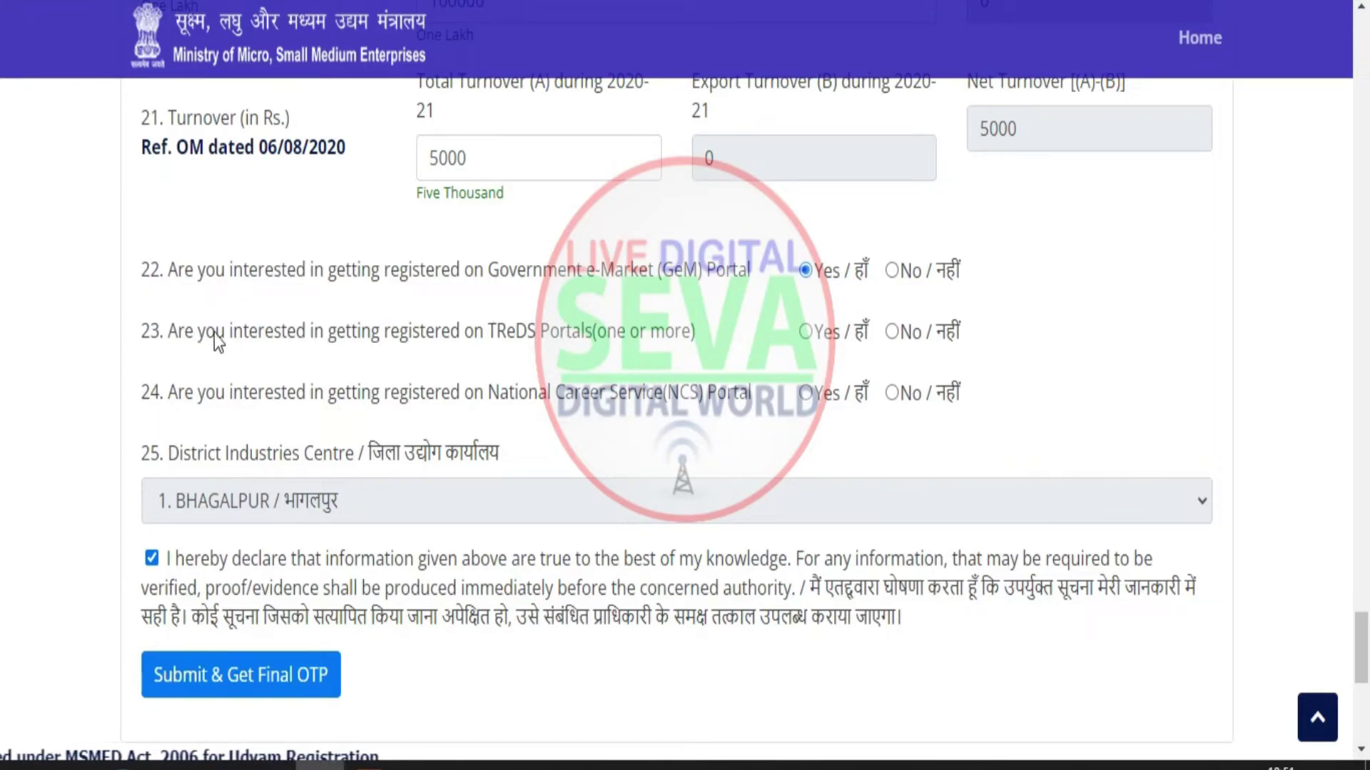
# Step: Answer Yes to TReDS and NCS portal registration and submit to get the final OTP
pyautogui.click(805, 331)
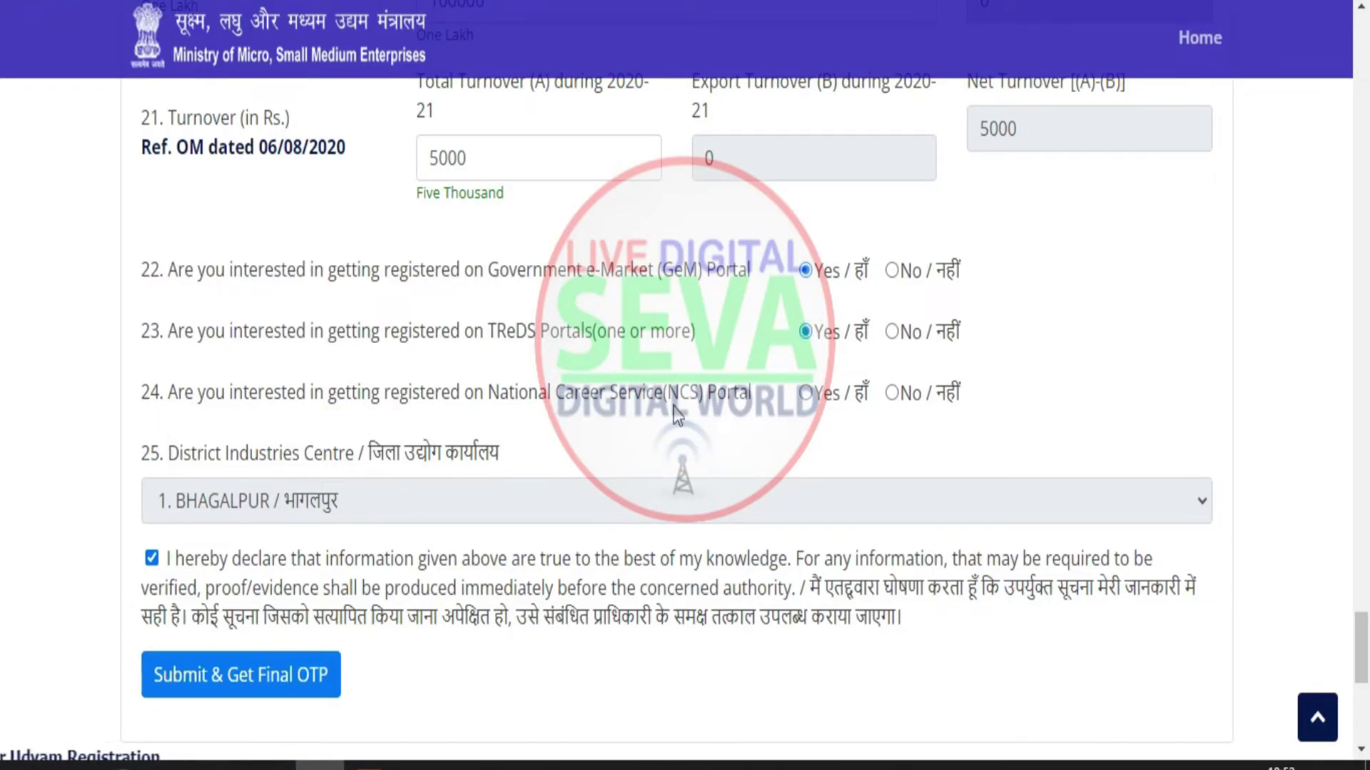
pyautogui.click(806, 393)
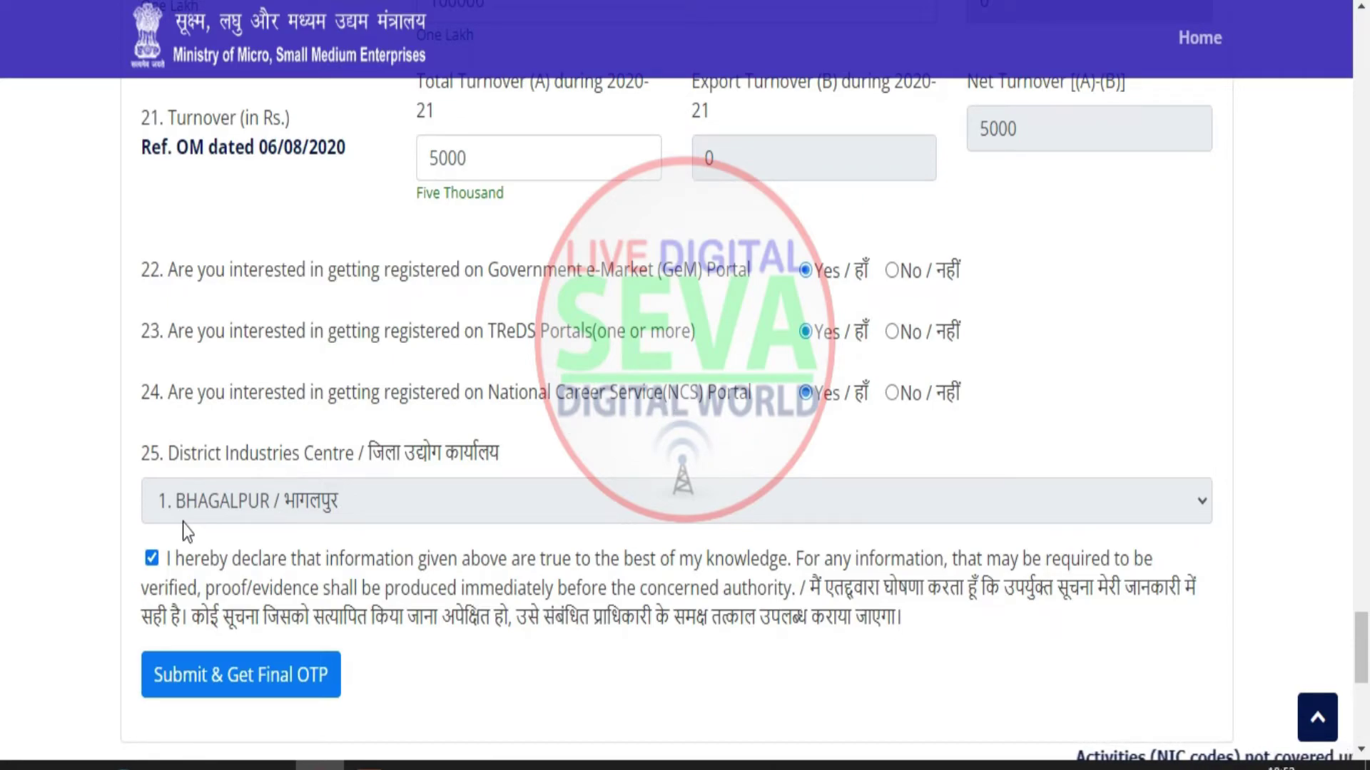
pyautogui.scroll(-3, 385, 540)
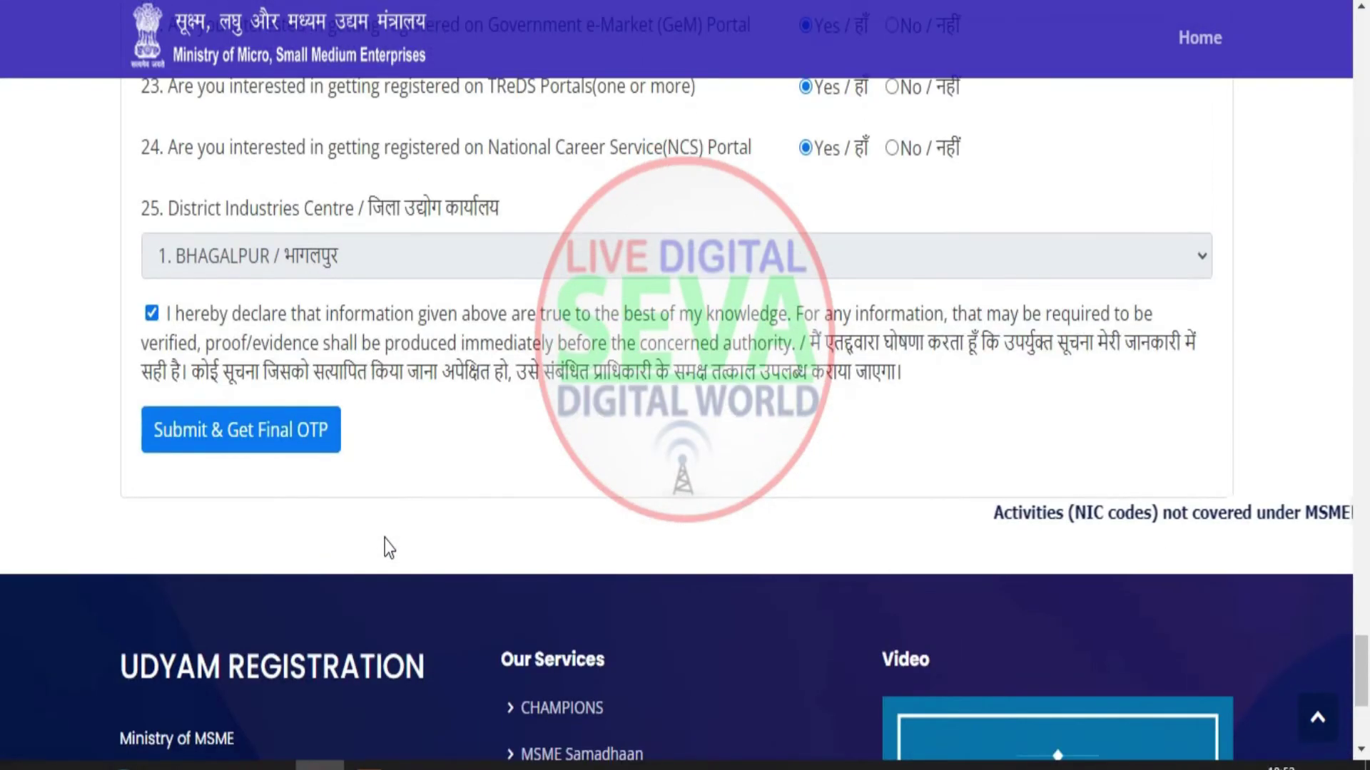
pyautogui.click(228, 432)
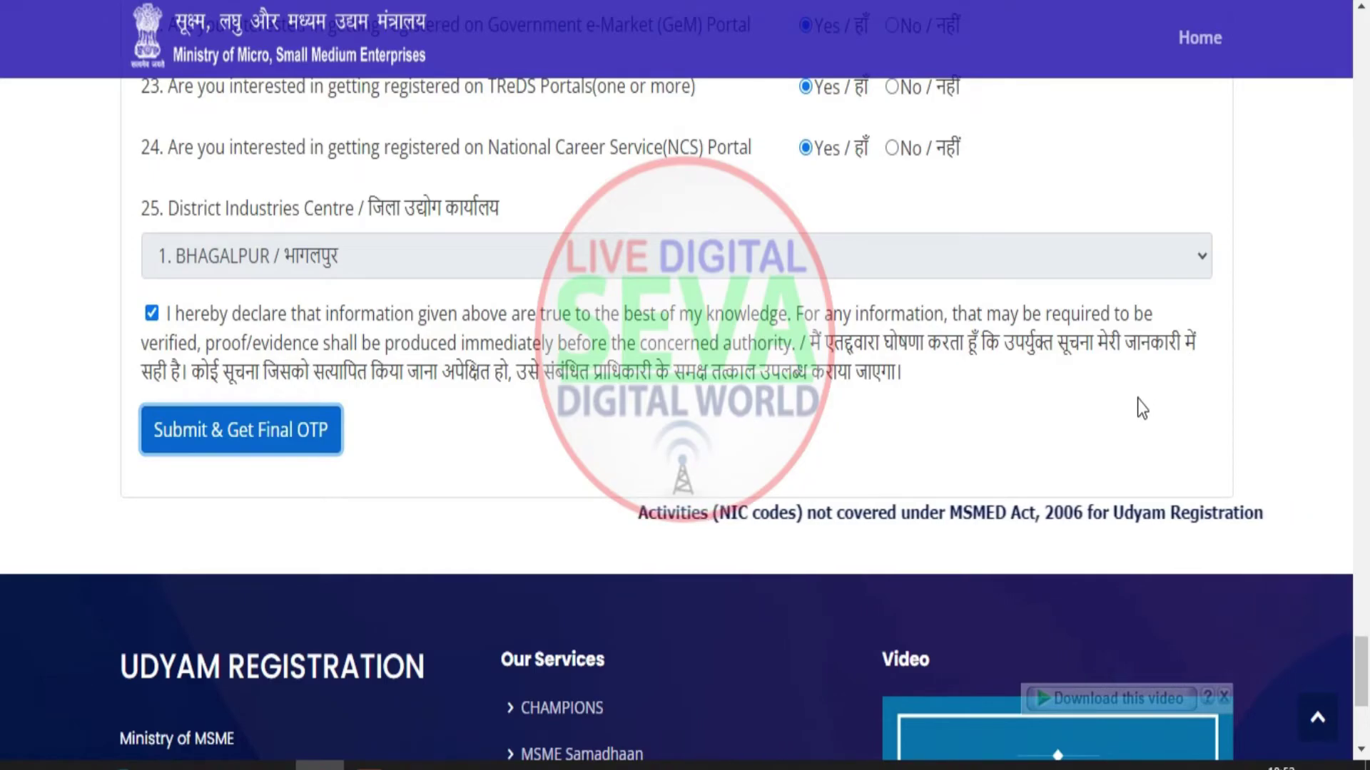
# Step: Add the AMBEDKAR COMPUTER CLASSES Sahibganj, Jharkhand address (PIN 816109) as plant unit 1
pyautogui.scroll(8, 1049, 357)
pyautogui.scroll(12, 1049, 360)
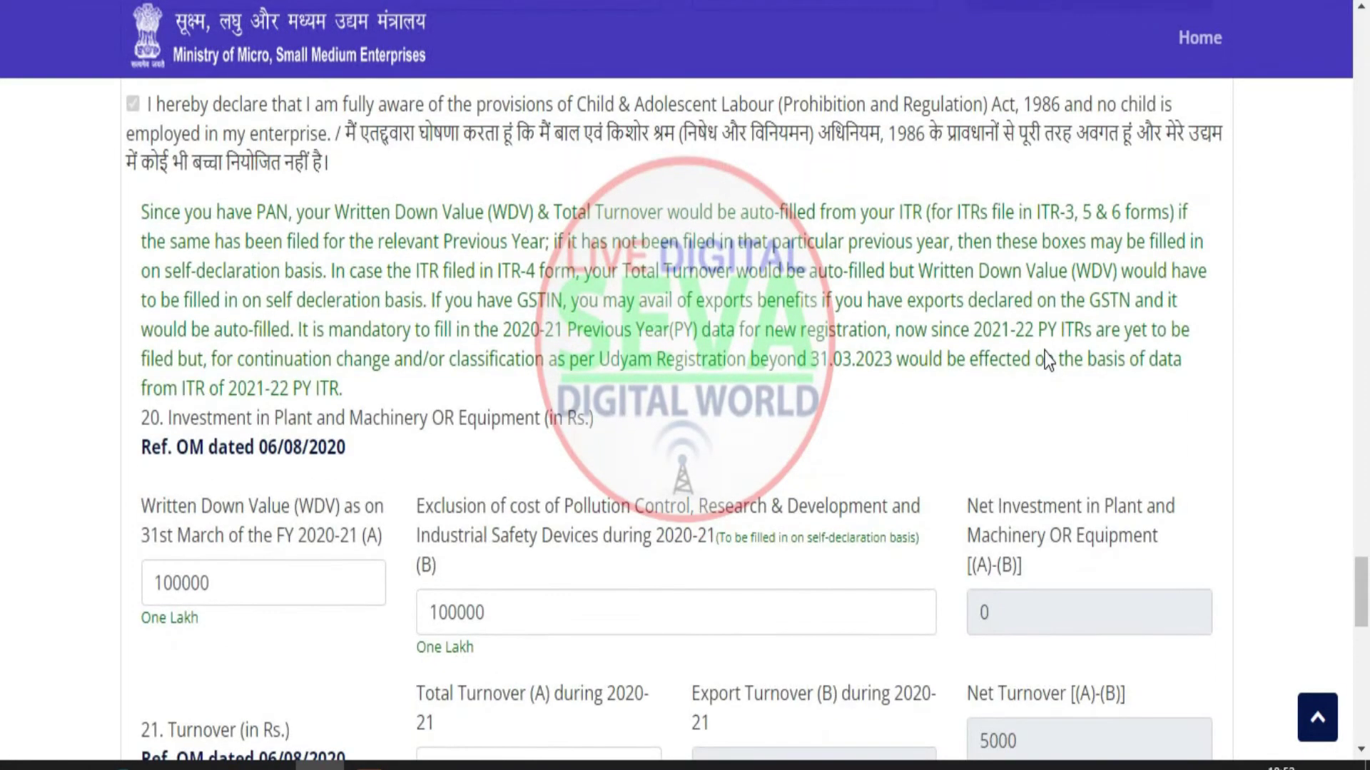
pyautogui.scroll(7, 1049, 360)
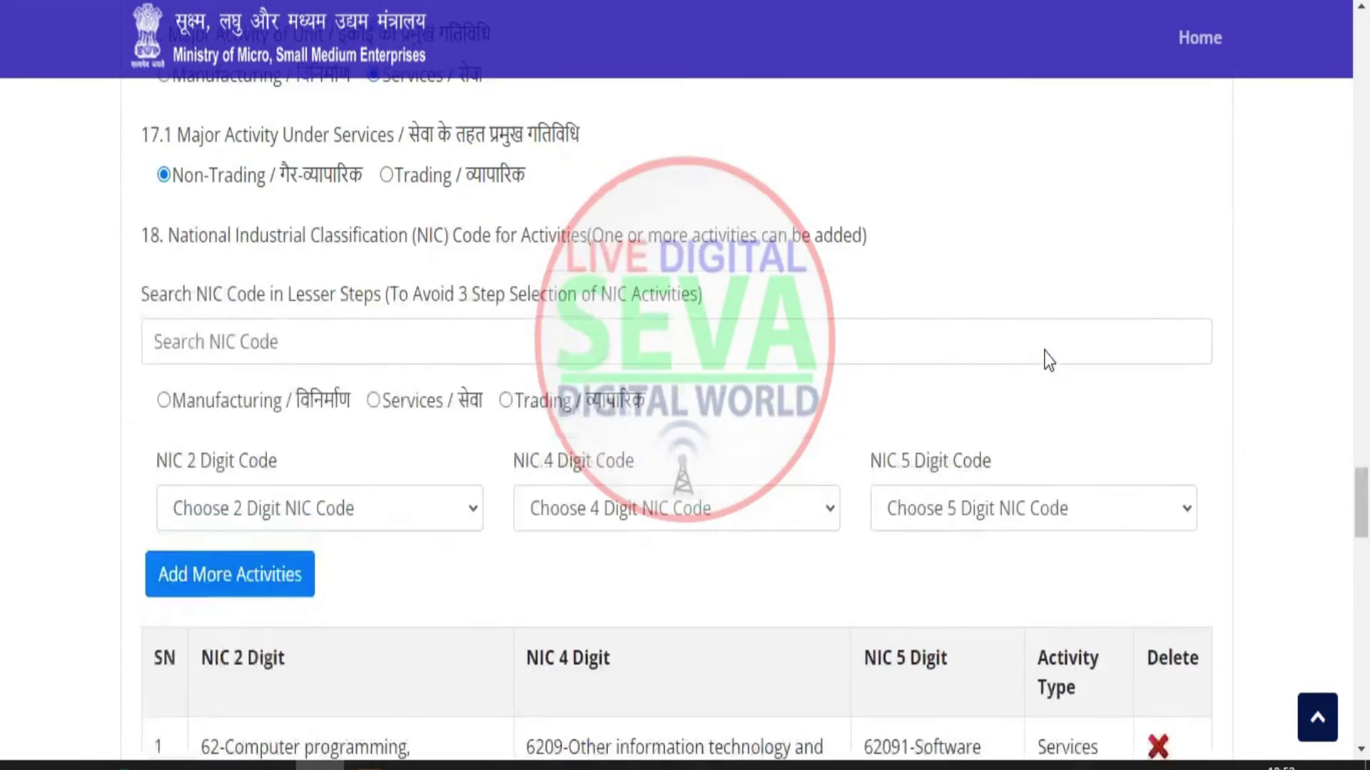
pyautogui.scroll(6, 1046, 357)
pyautogui.scroll(7, 1046, 357)
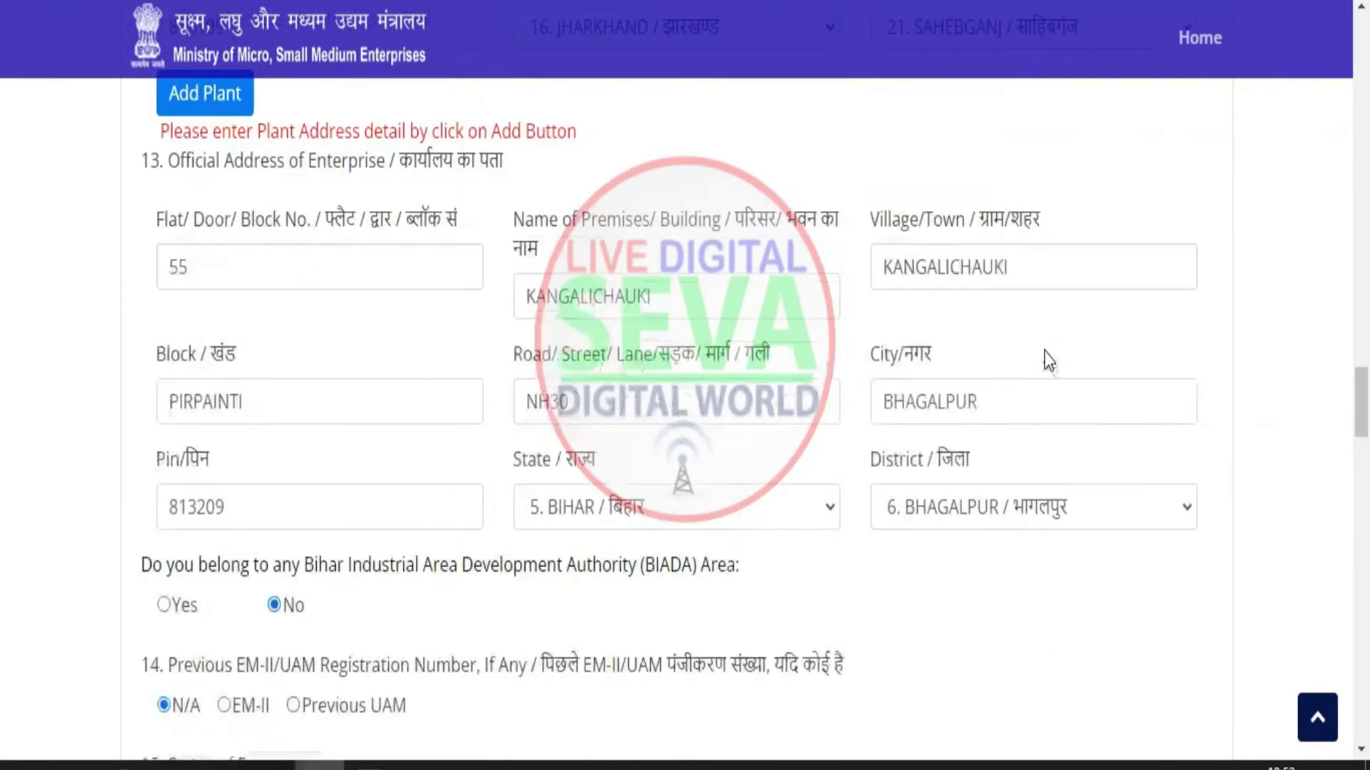
pyautogui.scroll(3, 463, 279)
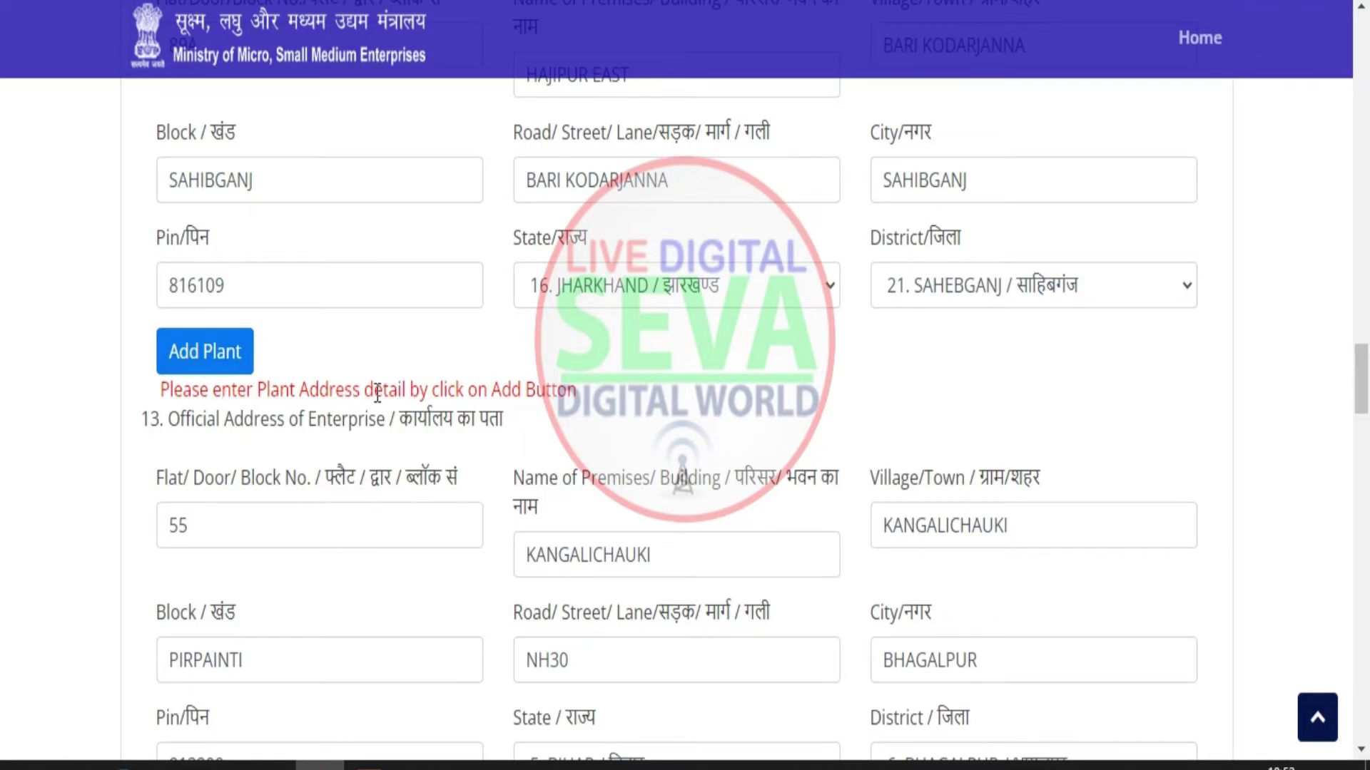
pyautogui.click(194, 350)
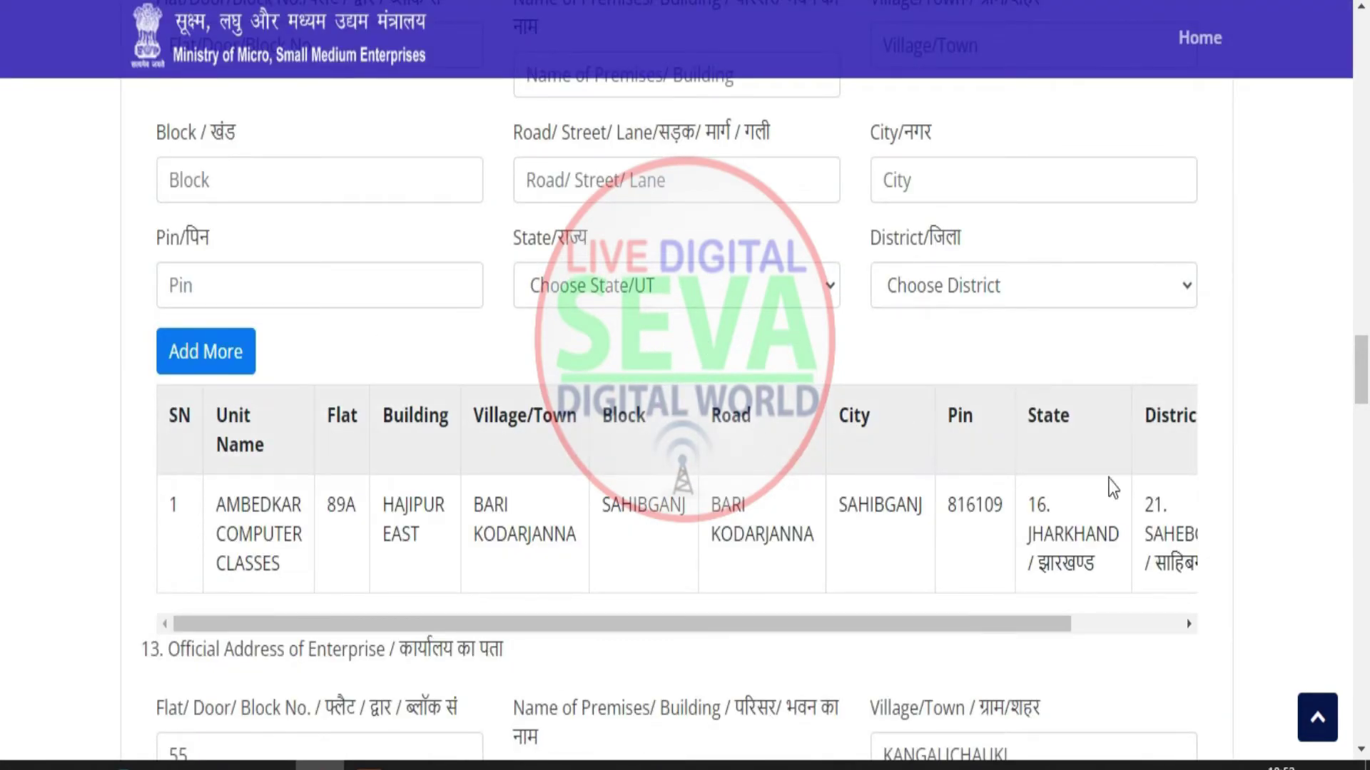
pyautogui.scroll(-10, 1306, 502)
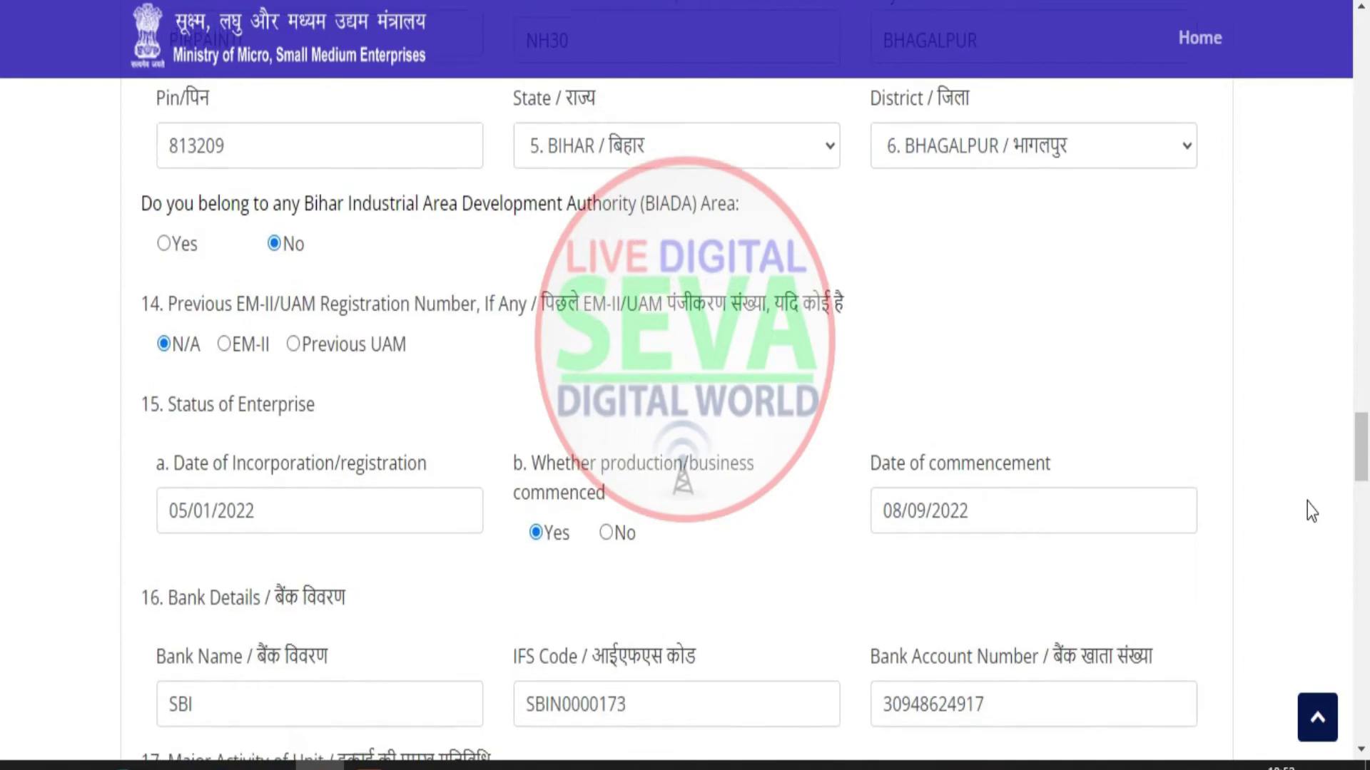
pyautogui.scroll(7, 1306, 503)
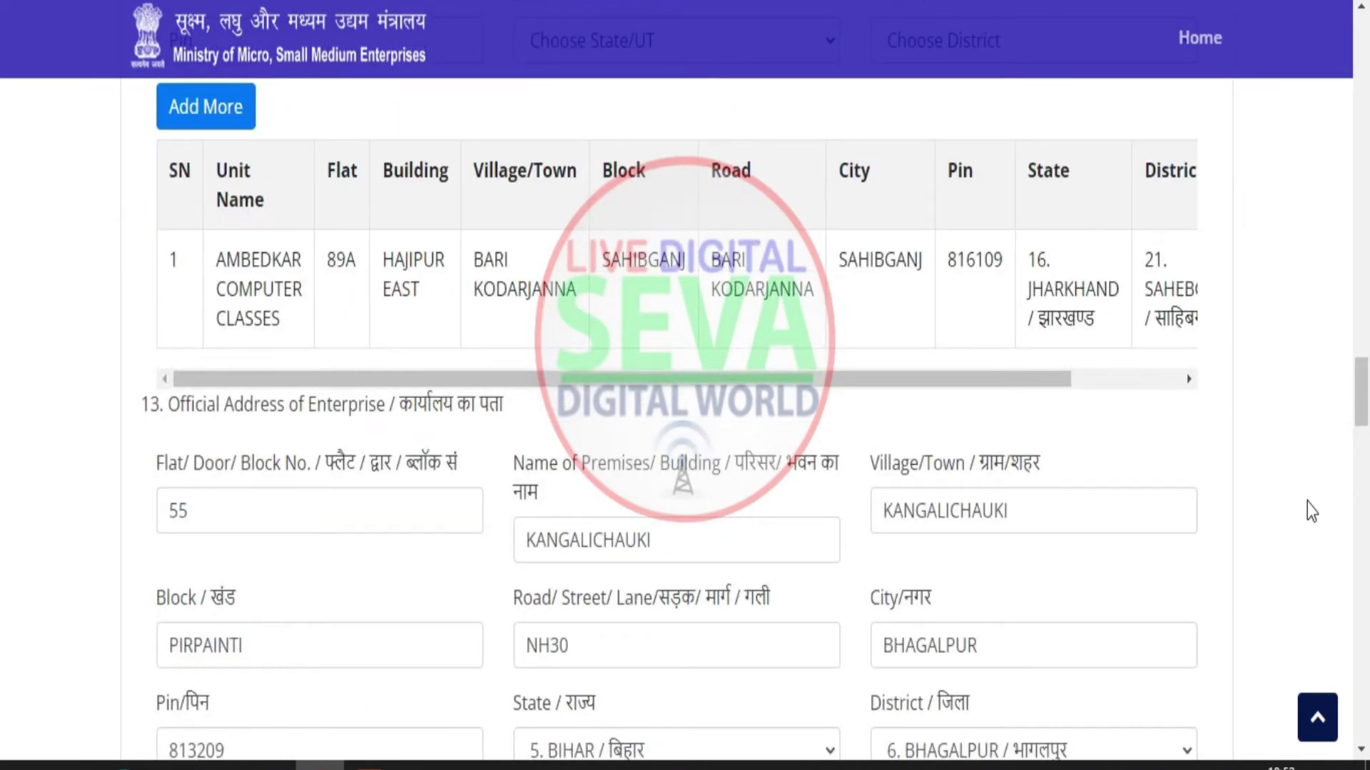
pyautogui.scroll(4, 1311, 510)
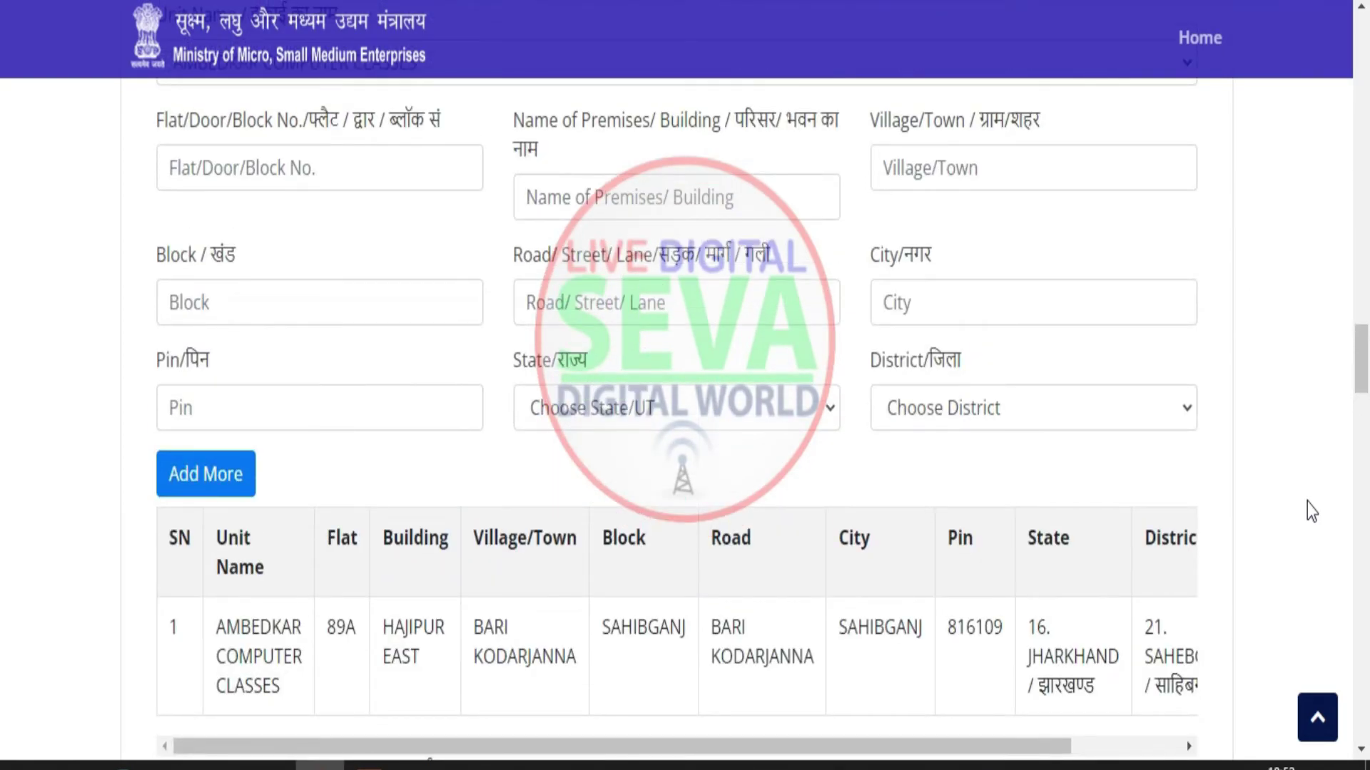
pyautogui.scroll(-4, 1309, 503)
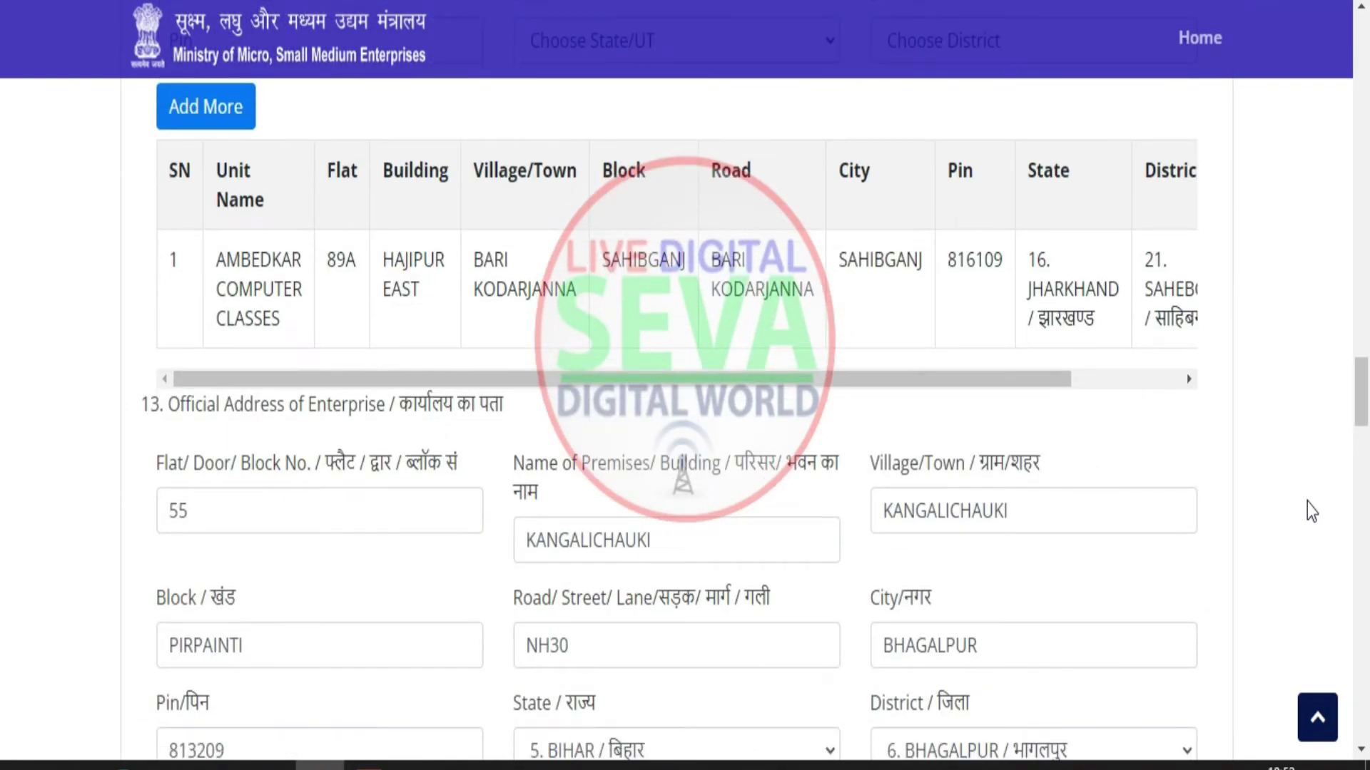
pyautogui.scroll(-18, 1307, 502)
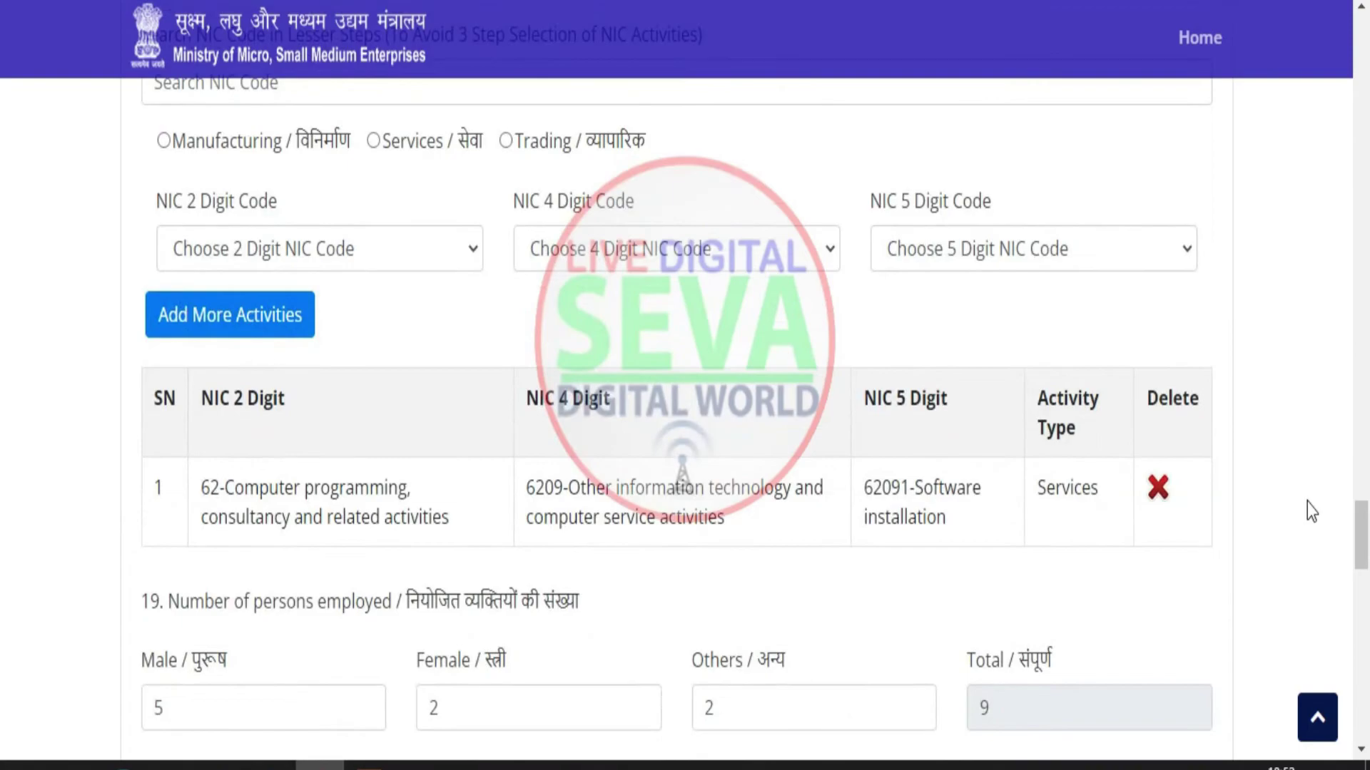
pyautogui.scroll(-15, 1306, 502)
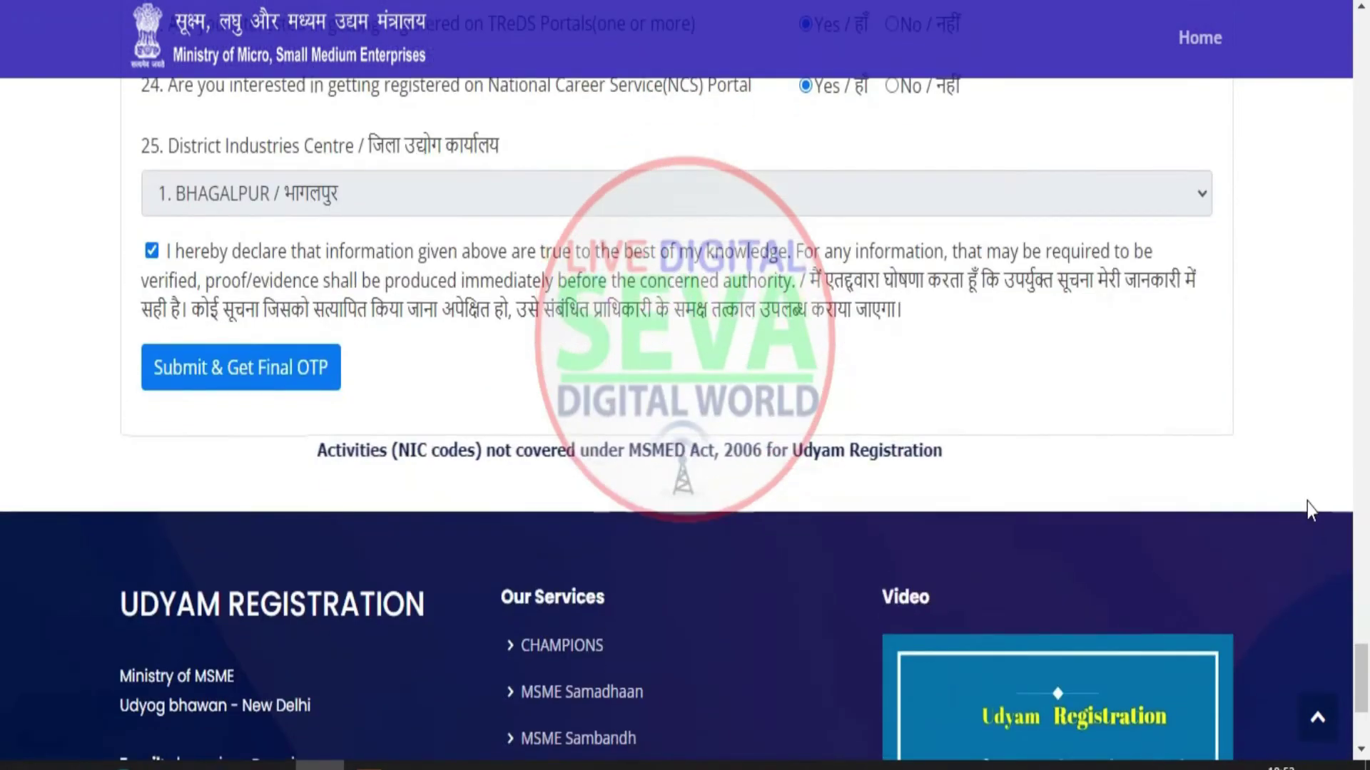
# Step: Request the final OTP, enter the received OTP and captcha code, and choose Final Submit
pyautogui.click(207, 367)
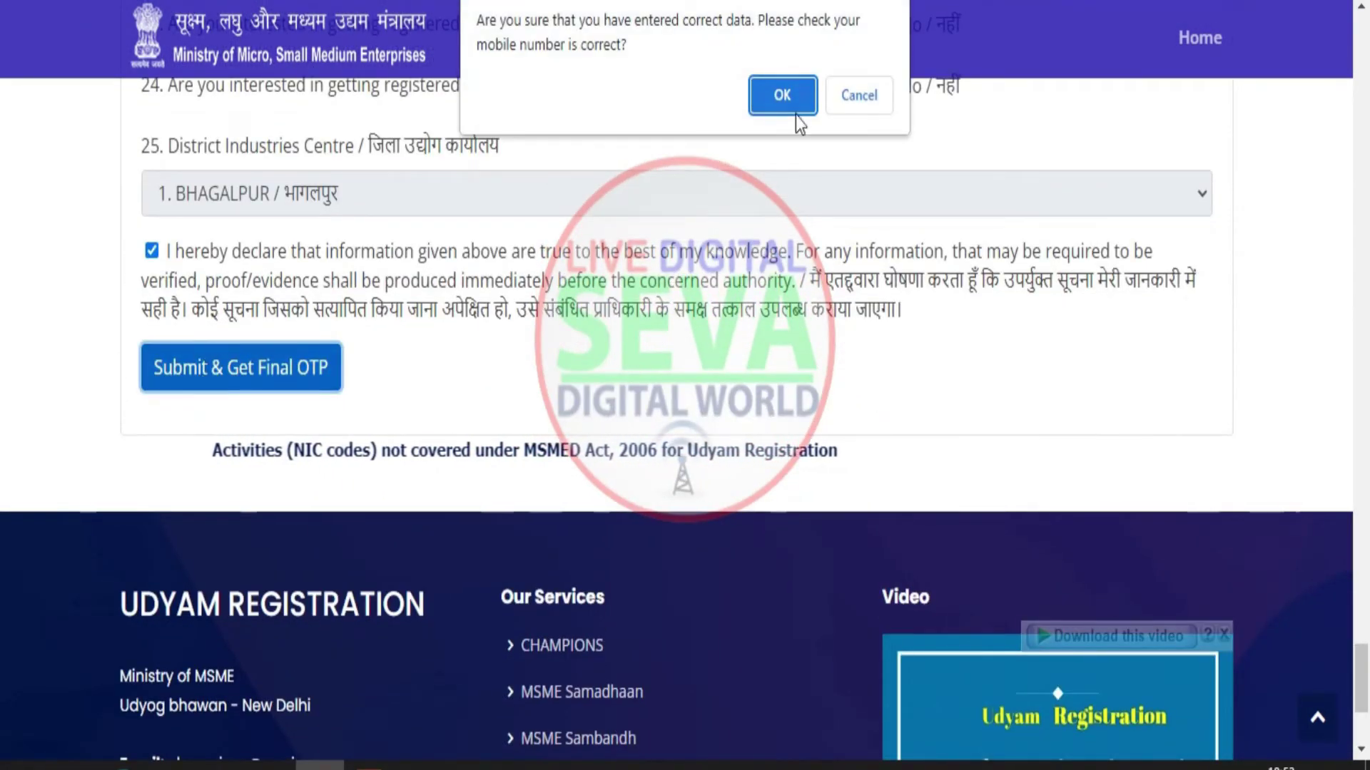
pyautogui.click(796, 113)
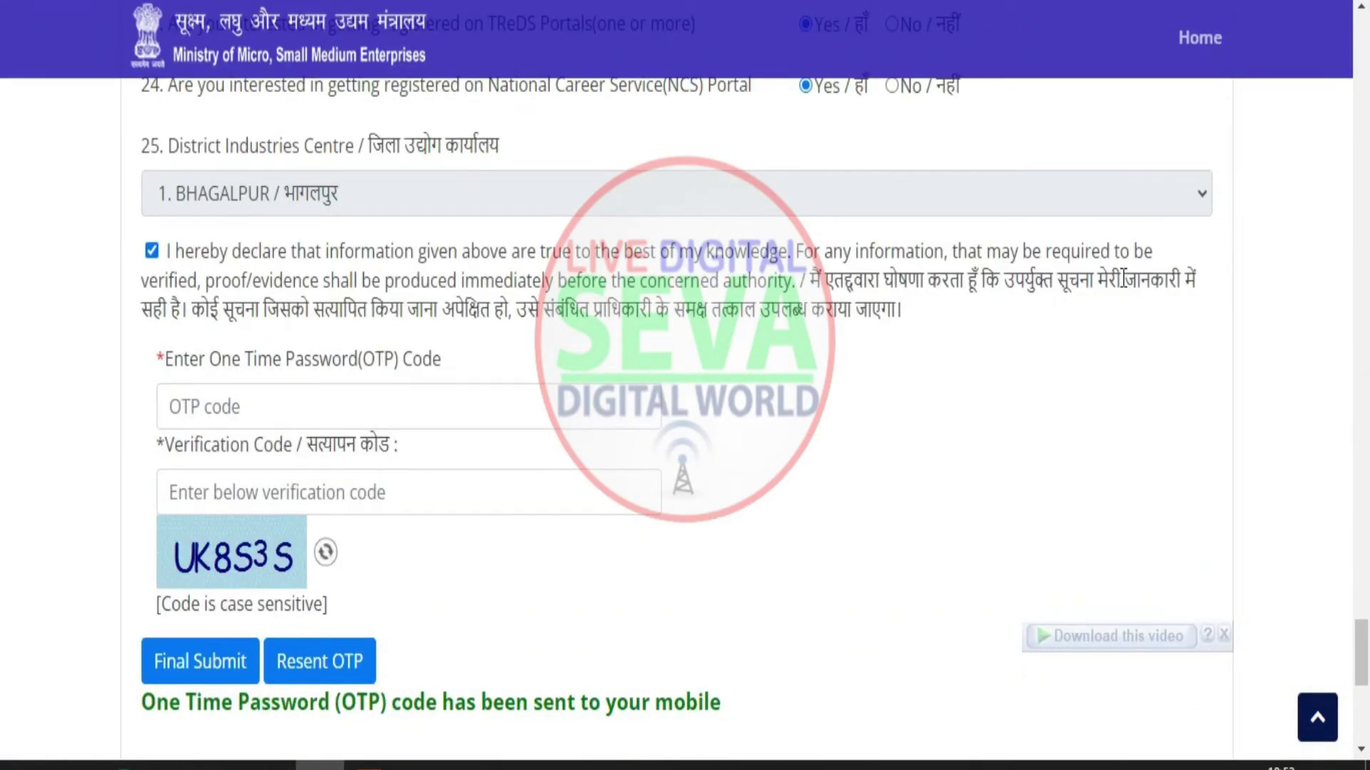
pyautogui.click(268, 411)
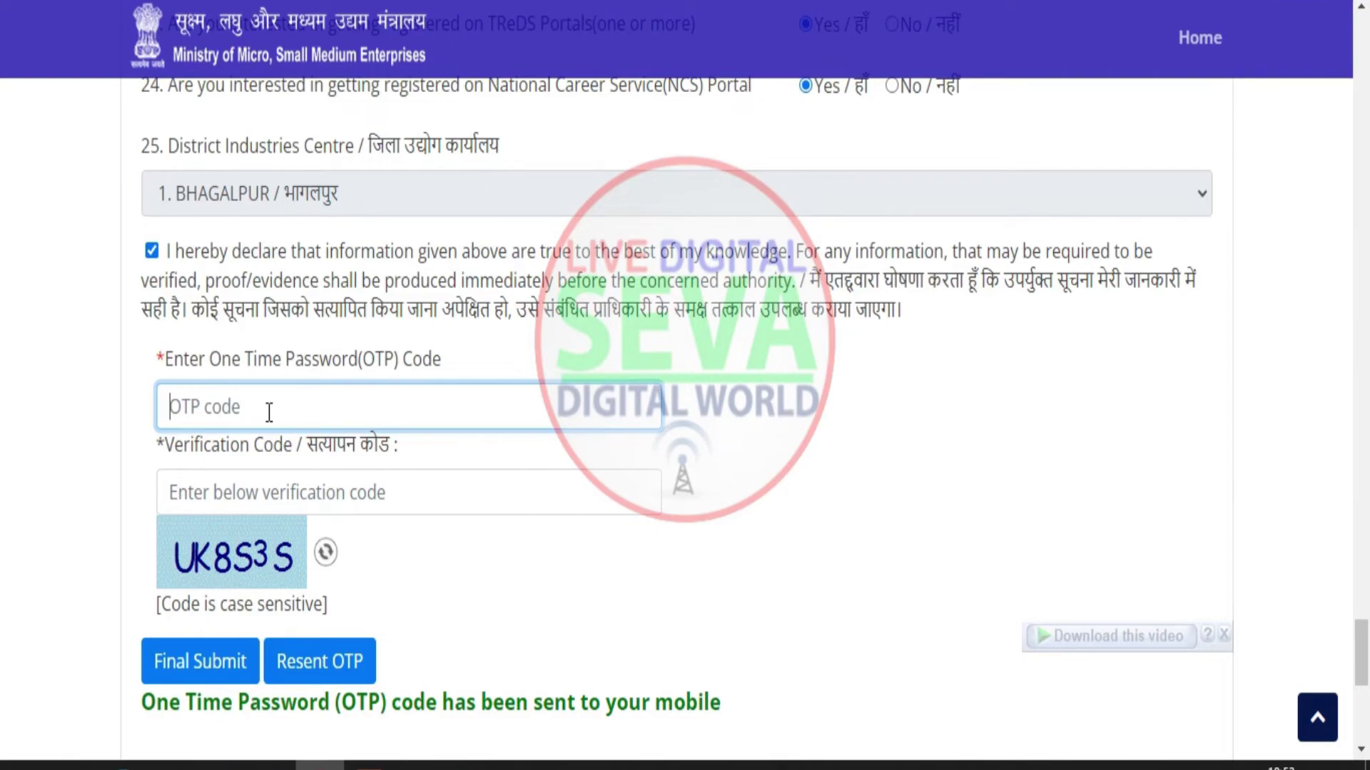
pyautogui.click(278, 494)
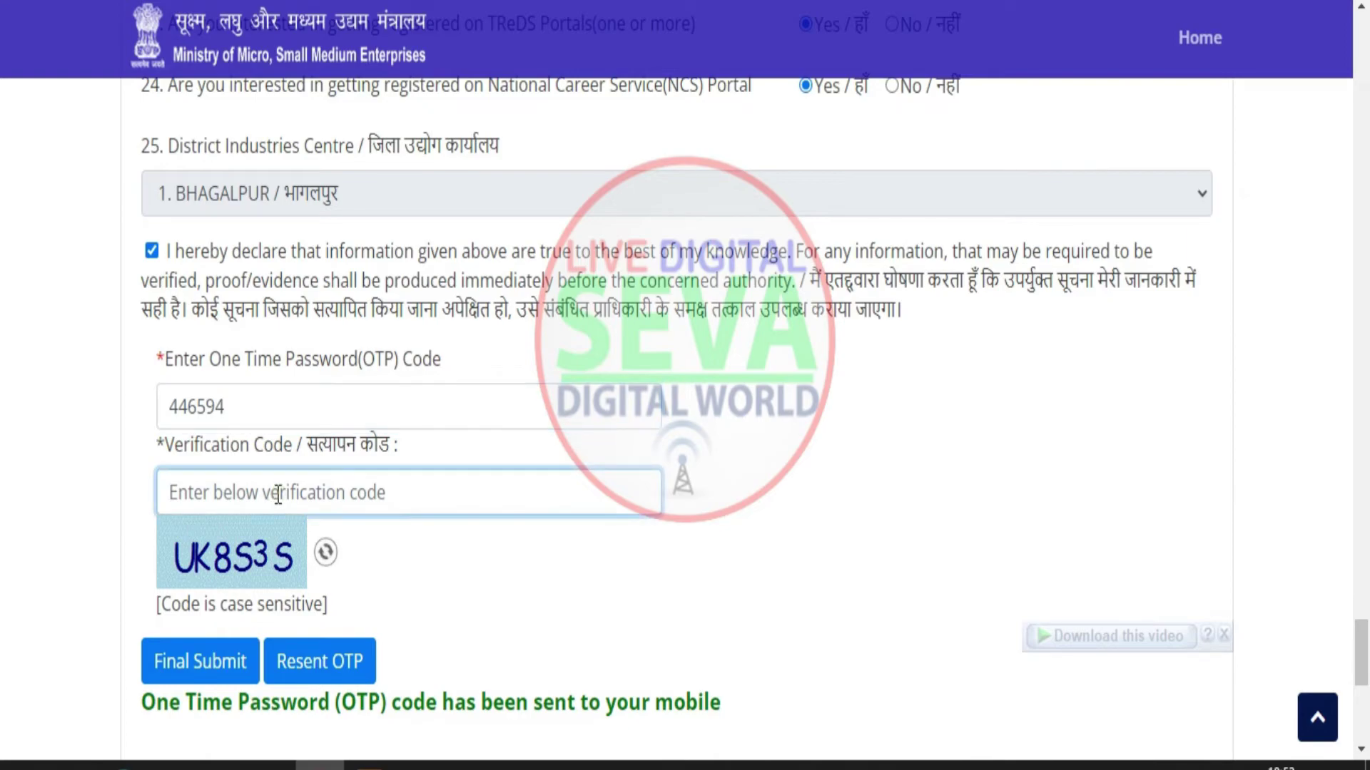
pyautogui.write('UK')
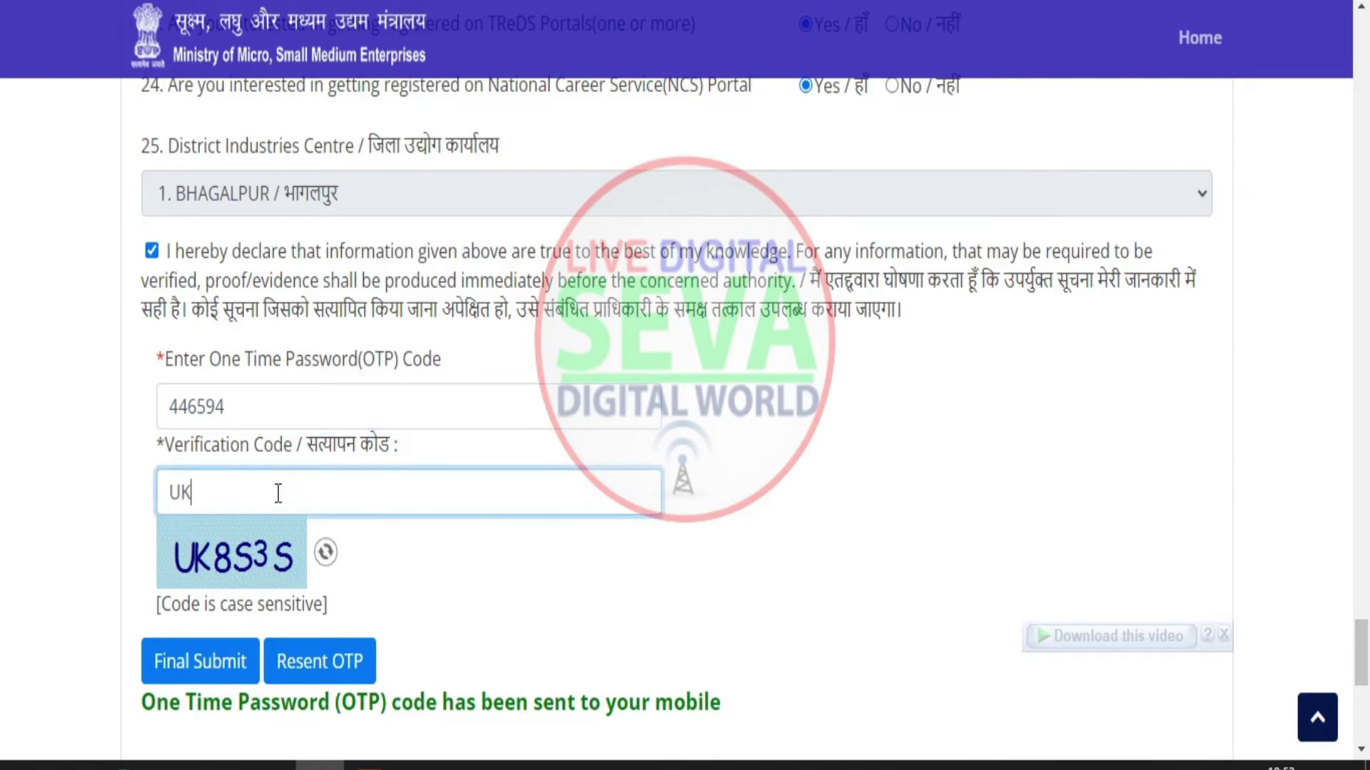
pyautogui.write('8S3S')
pyautogui.scroll(-2, 776, 564)
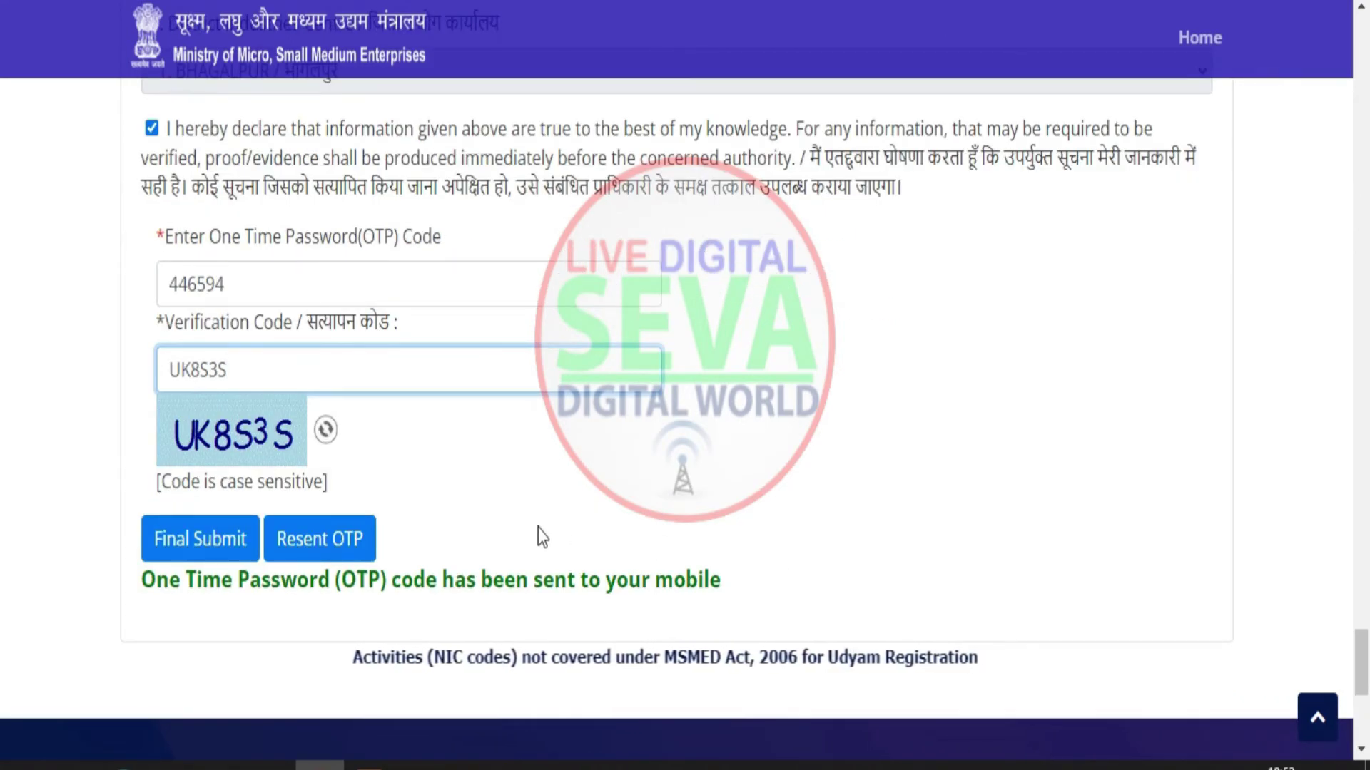
pyautogui.click(194, 542)
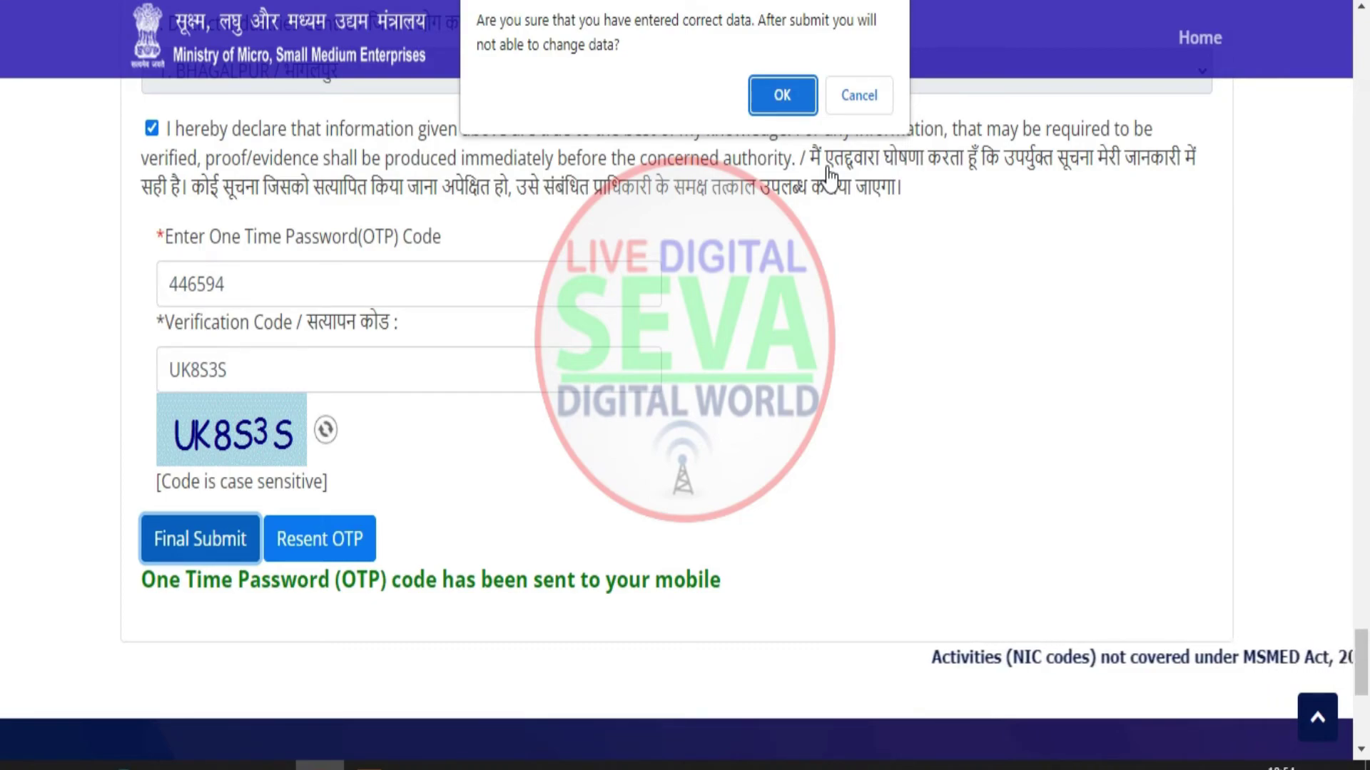
# Step: Confirm final submission and pay the ₹1 fee from the CSC wallet using its password and PIN
pyautogui.click(769, 95)
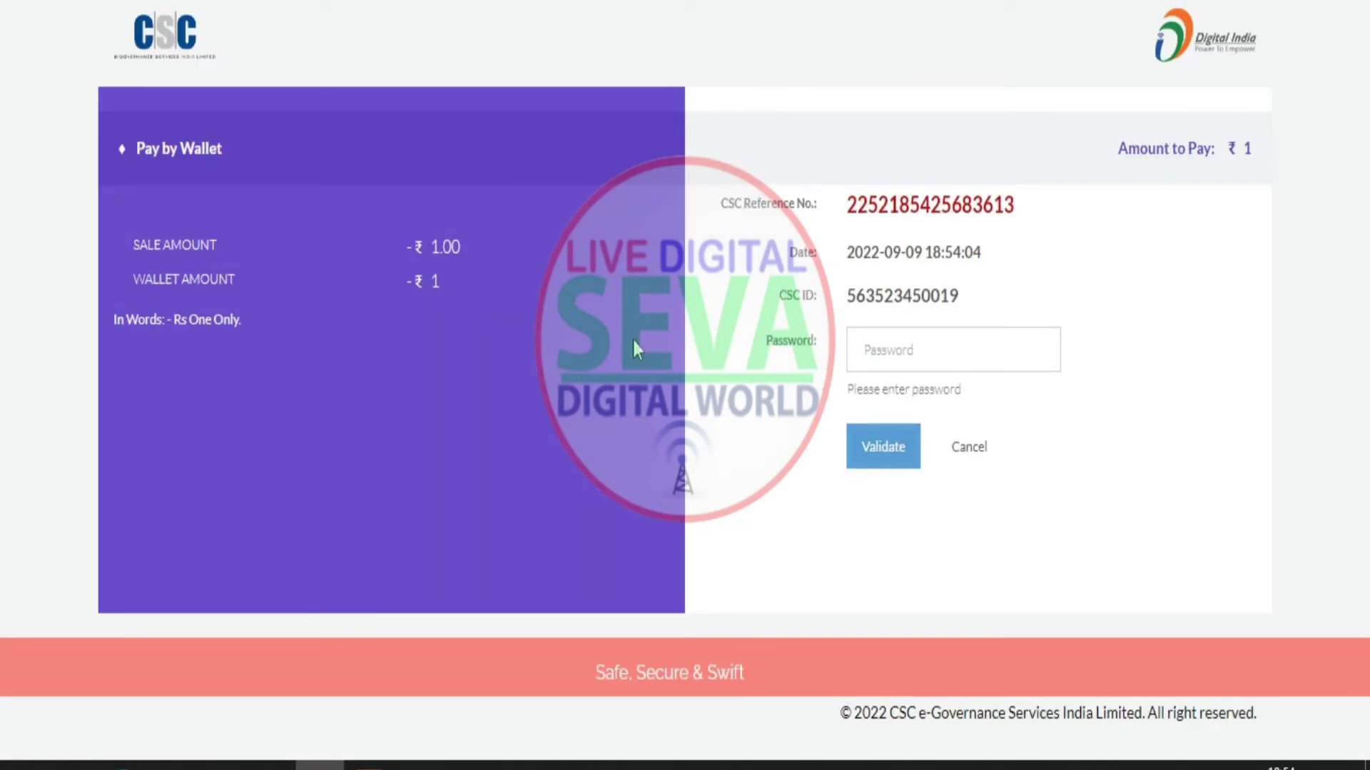
pyautogui.click(905, 351)
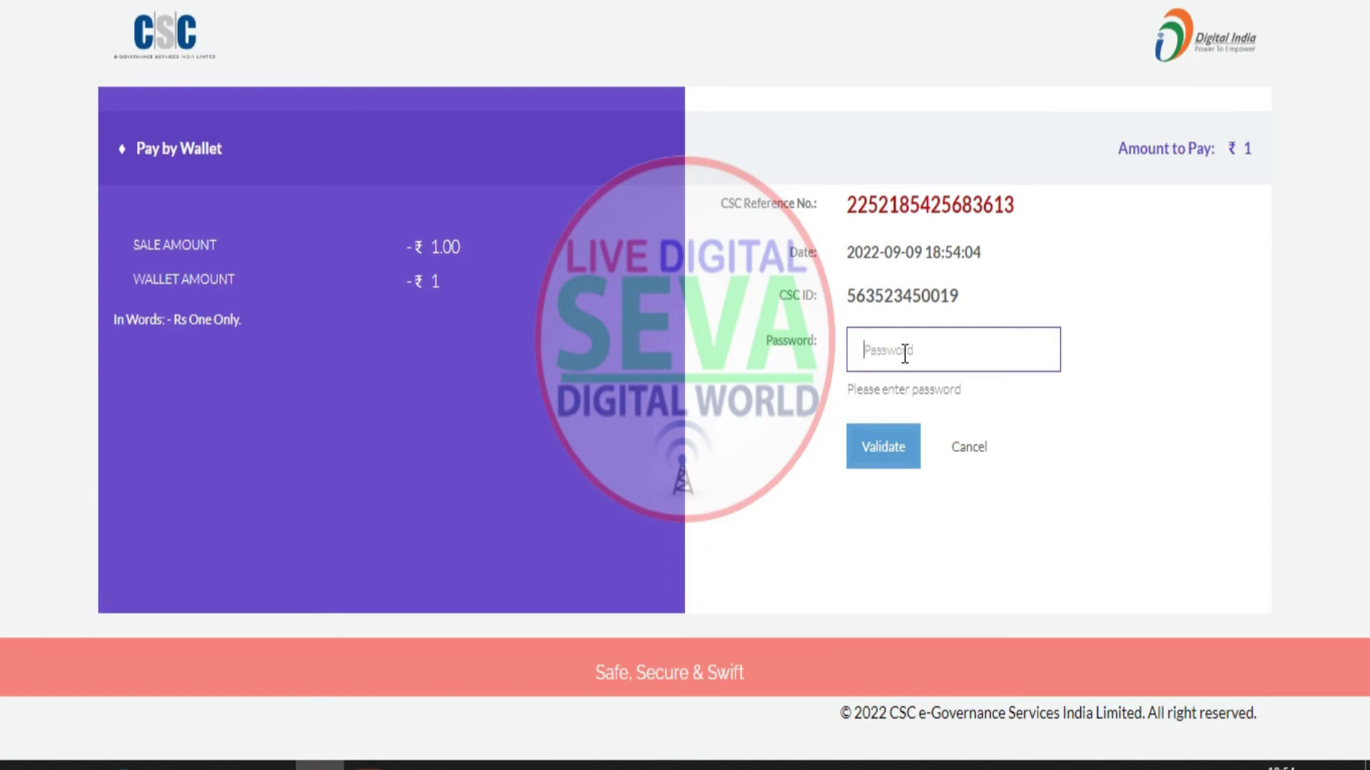
pyautogui.write('••••••••••••')
pyautogui.hotkey('ctrl', 'a')
pyautogui.press('BackSpace')
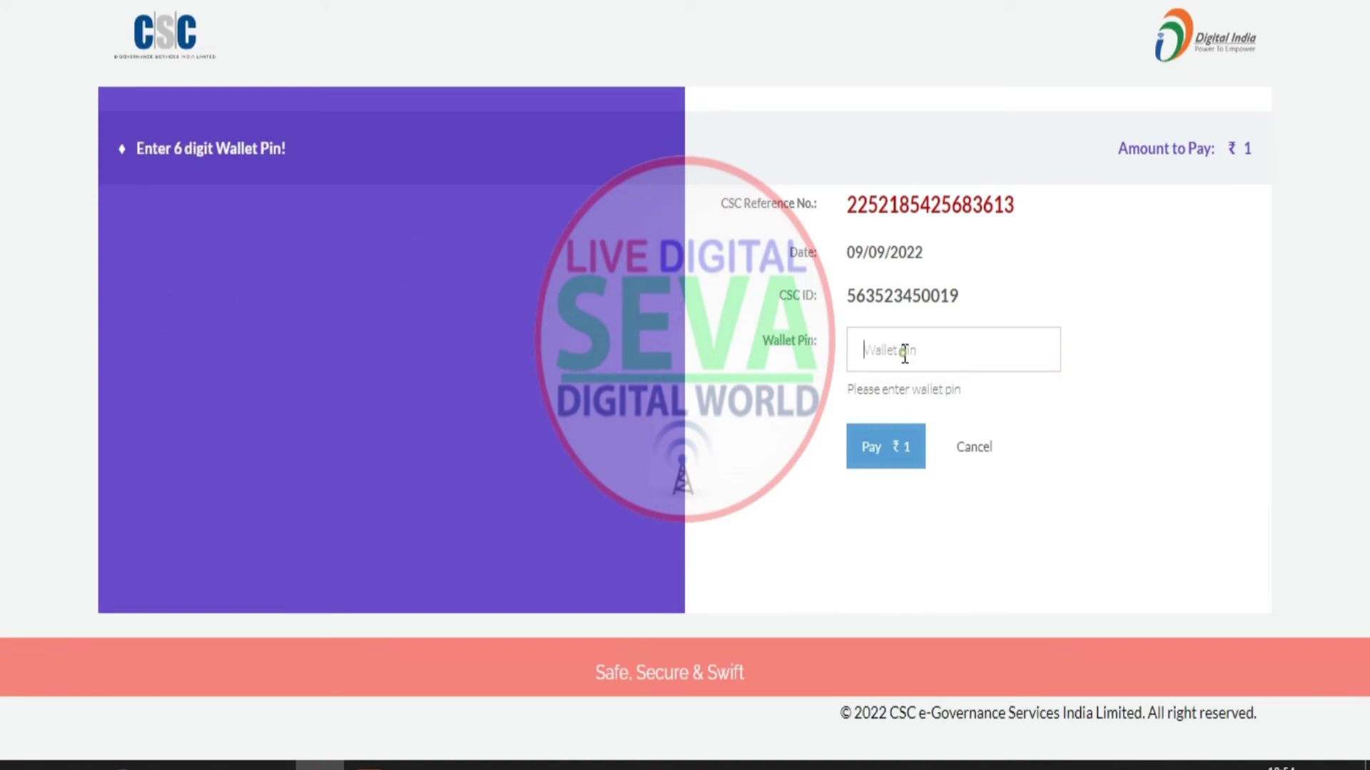
pyautogui.write('••••••')
pyautogui.click(888, 455)
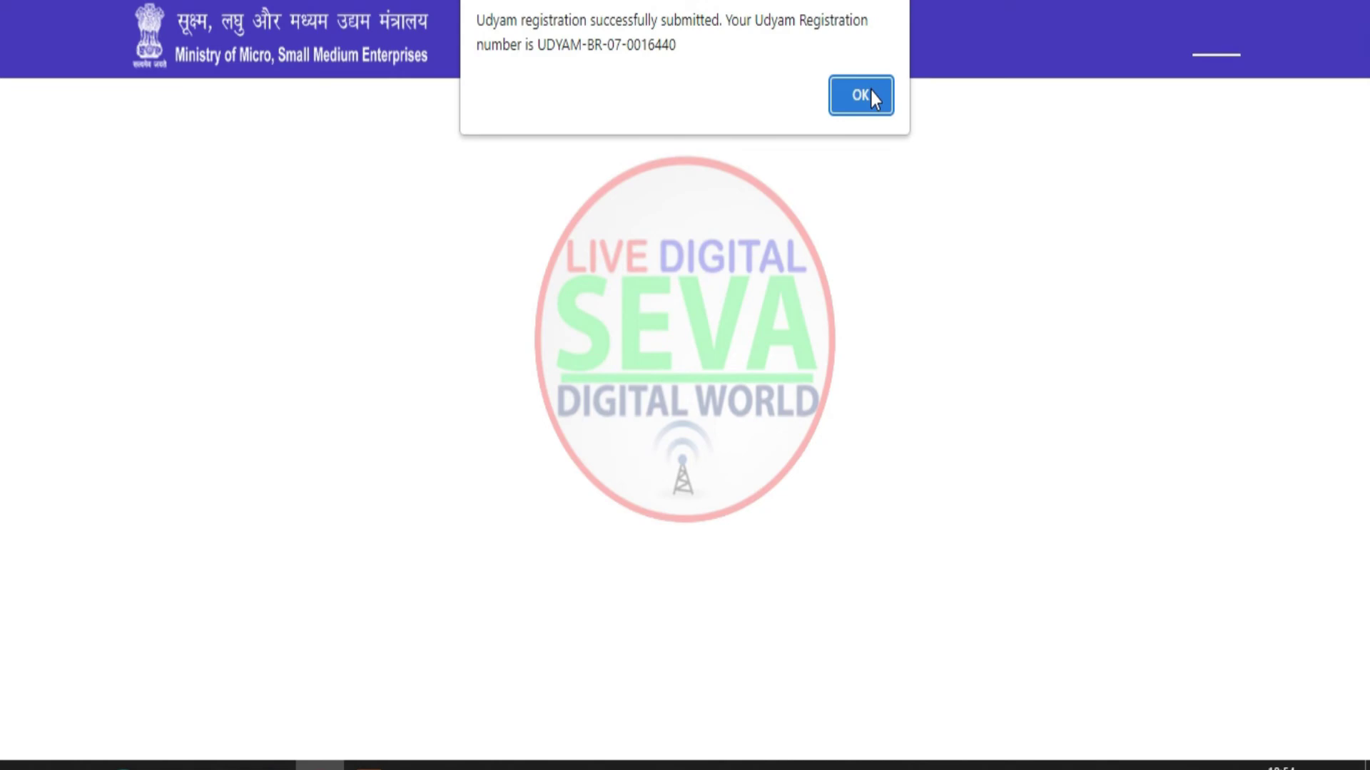
# Step: Dismiss the success alert and print the registration confirmation page
pyautogui.click(871, 91)
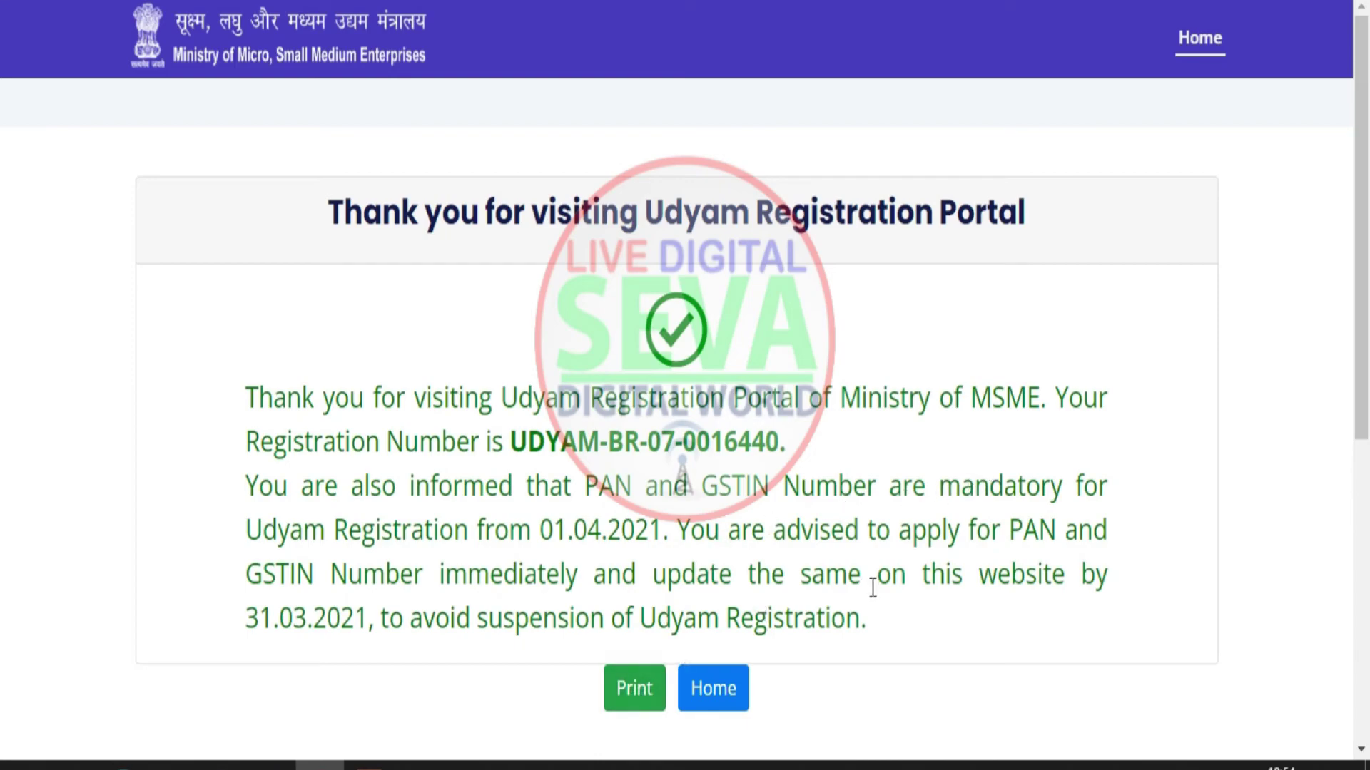
pyautogui.scroll(-4, 872, 587)
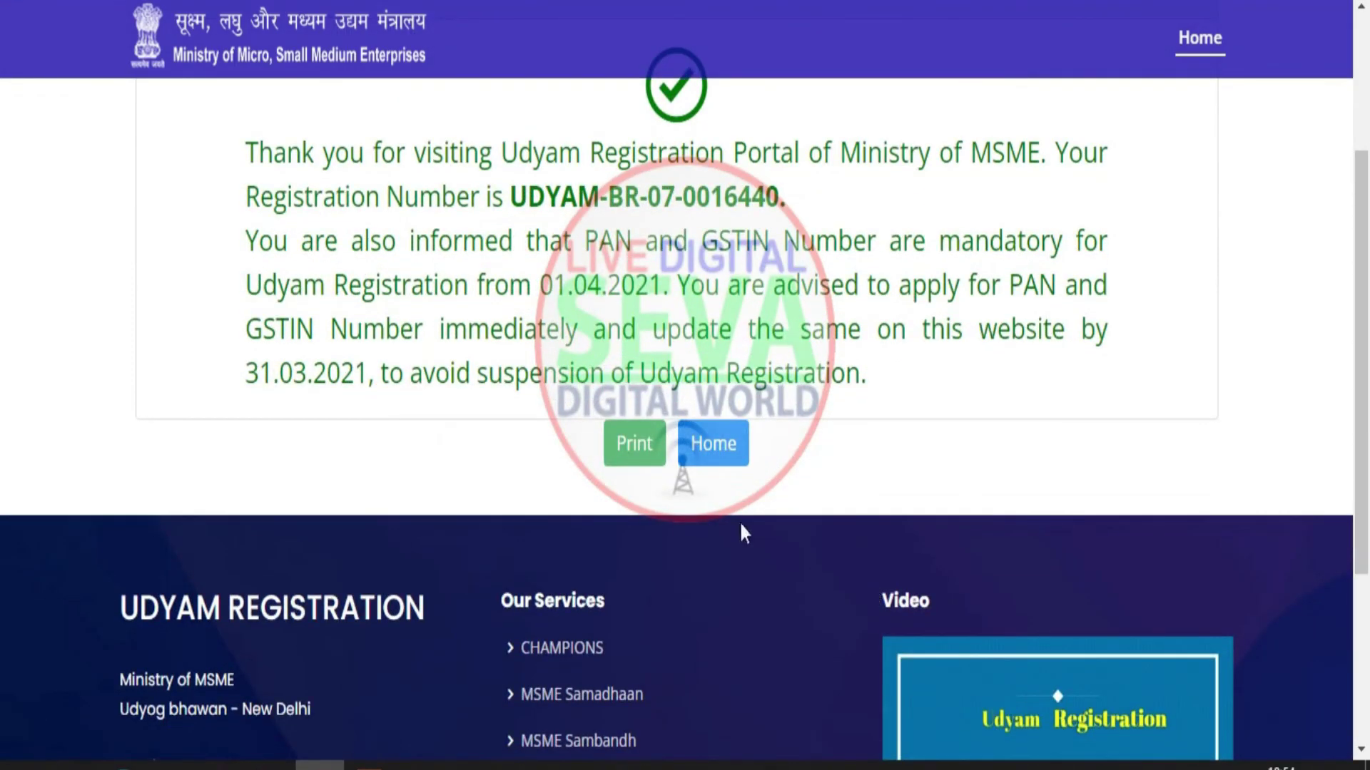
pyautogui.click(633, 446)
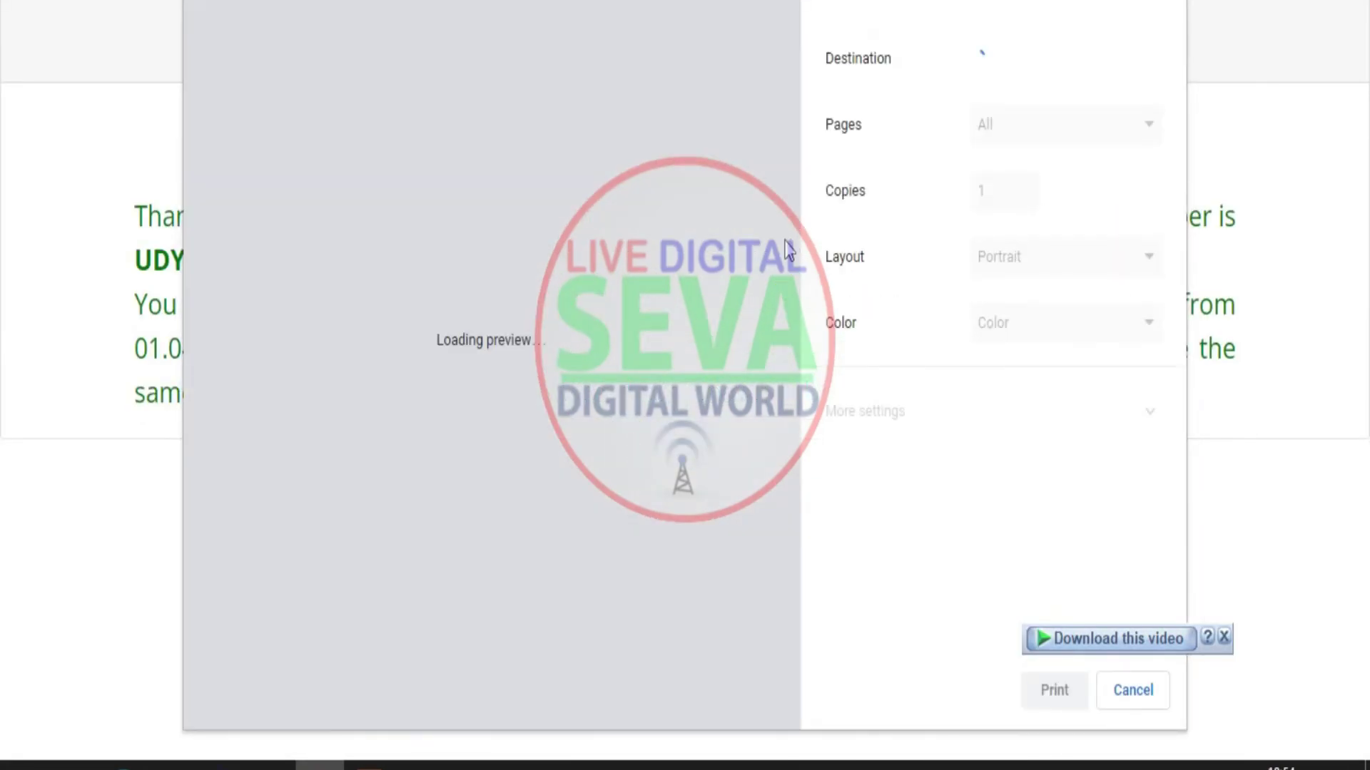
# Step: Review More settings, keep Microsoft Print to PDF as the destination, then cancel printing
pyautogui.click(1125, 279)
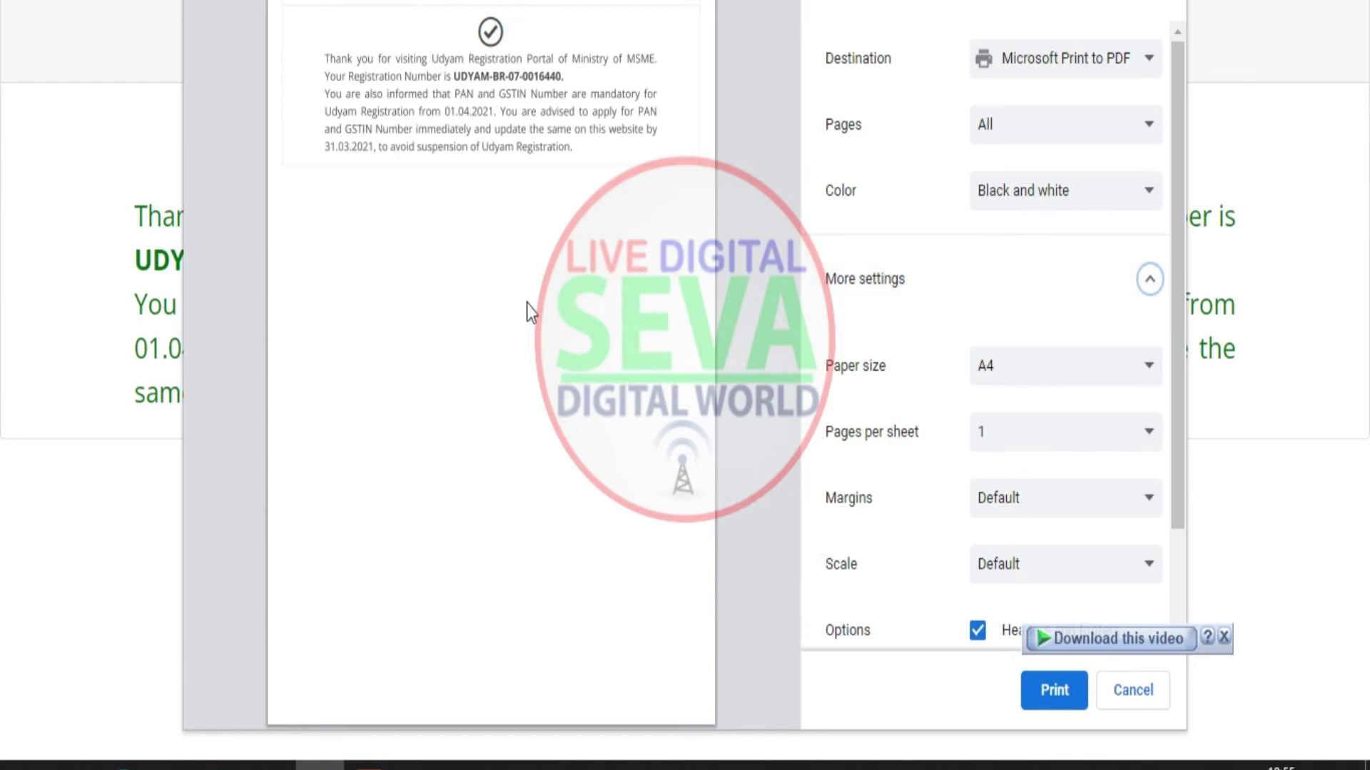
pyautogui.click(1137, 63)
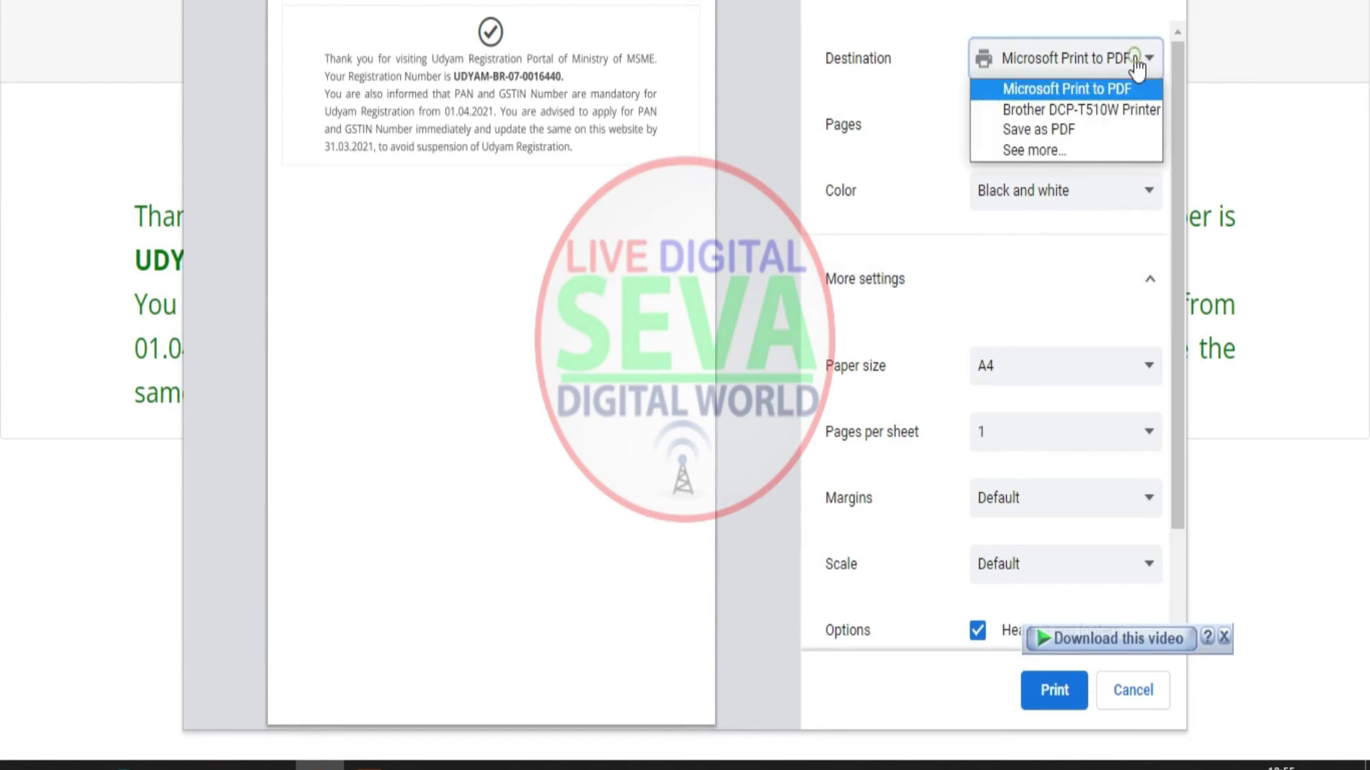
pyautogui.click(1082, 88)
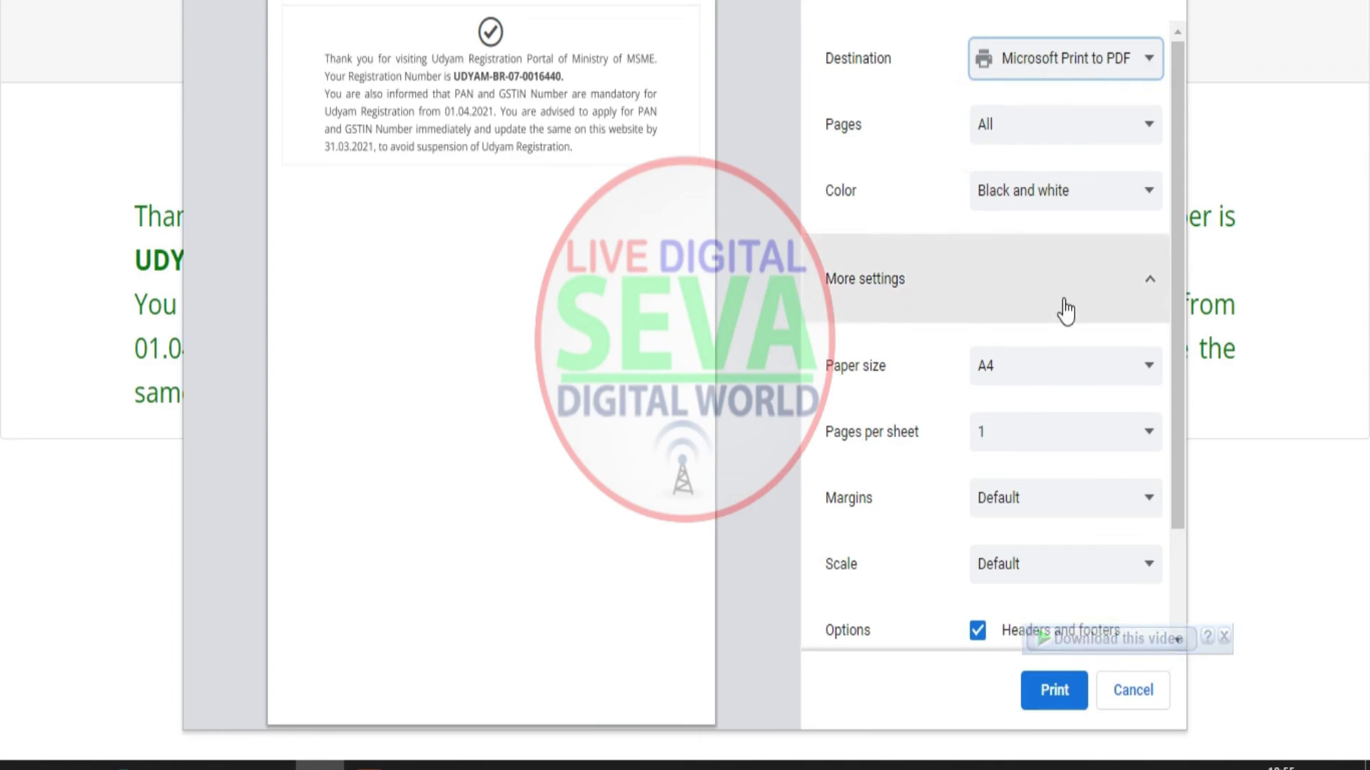
pyautogui.scroll(-2, 1063, 306)
pyautogui.scroll(2, 1064, 307)
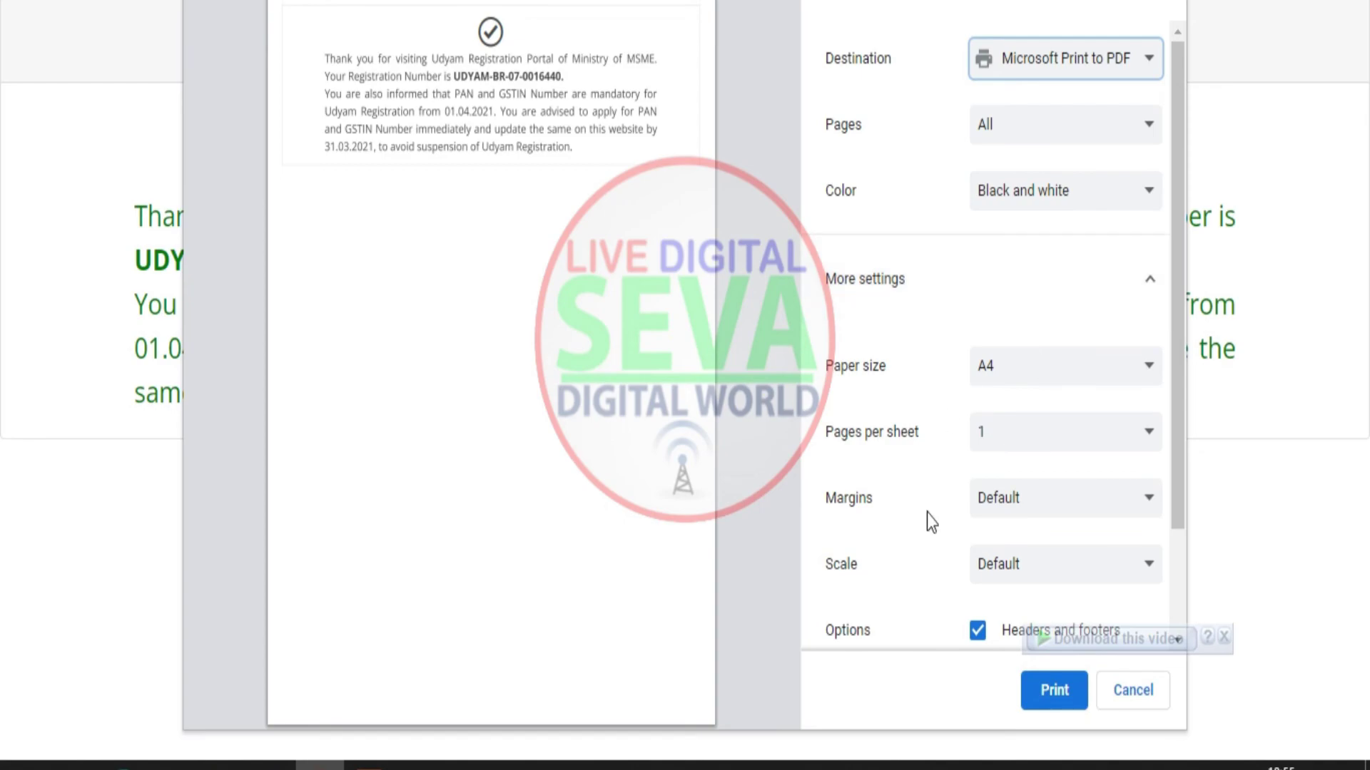
pyautogui.click(1132, 689)
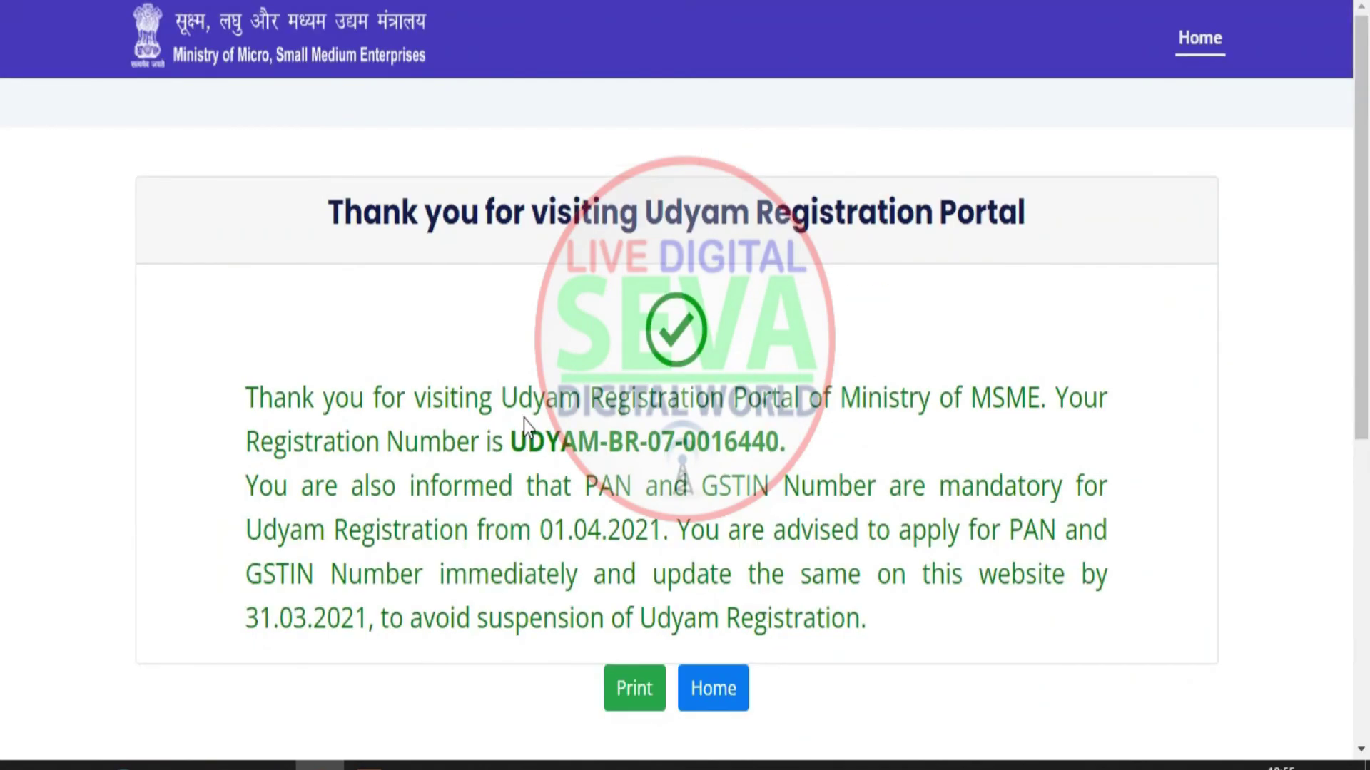